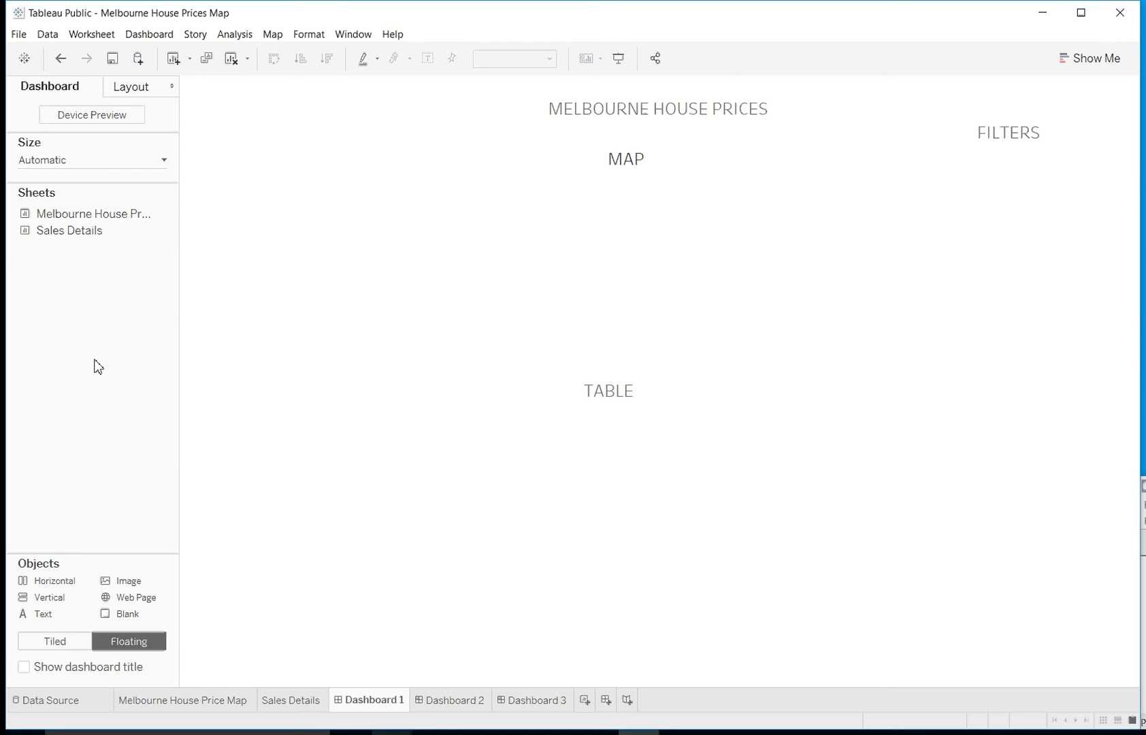
Step: Place the Melbourne House Price Map sheet as a floating object below the MAP heading and remove its Price Categories legend and sale year filter
mouse_move(63, 219)
left_click_drag(62, 218, 469, 172)
left_click(868, 195)
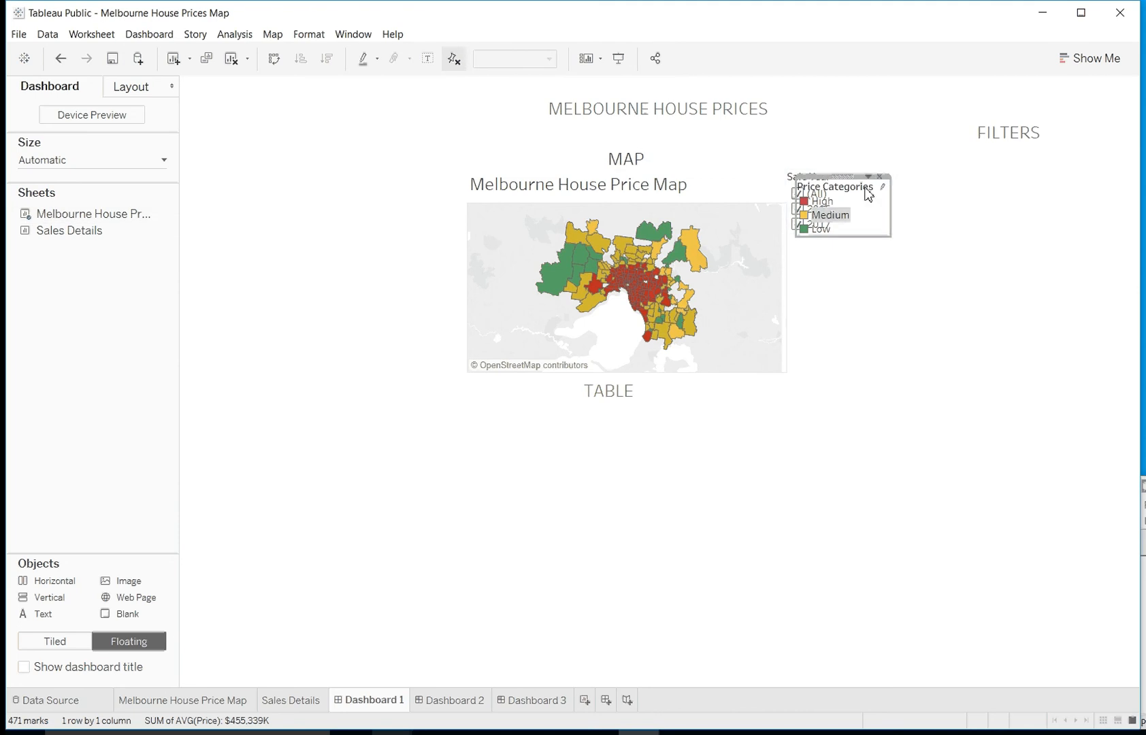
left_click(879, 176)
left_click(882, 175)
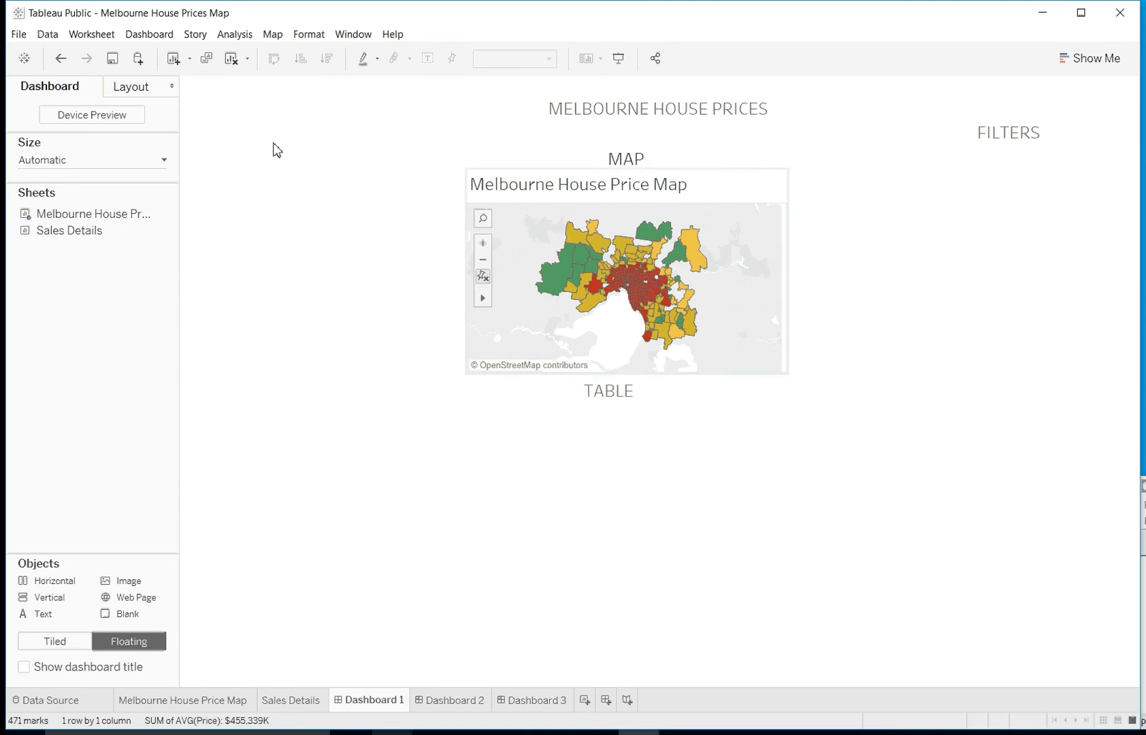
Step: Add the Sales Details sheet as a floating object below the TABLE heading and hide the titles of both sheets
left_click_drag(52, 231, 462, 420)
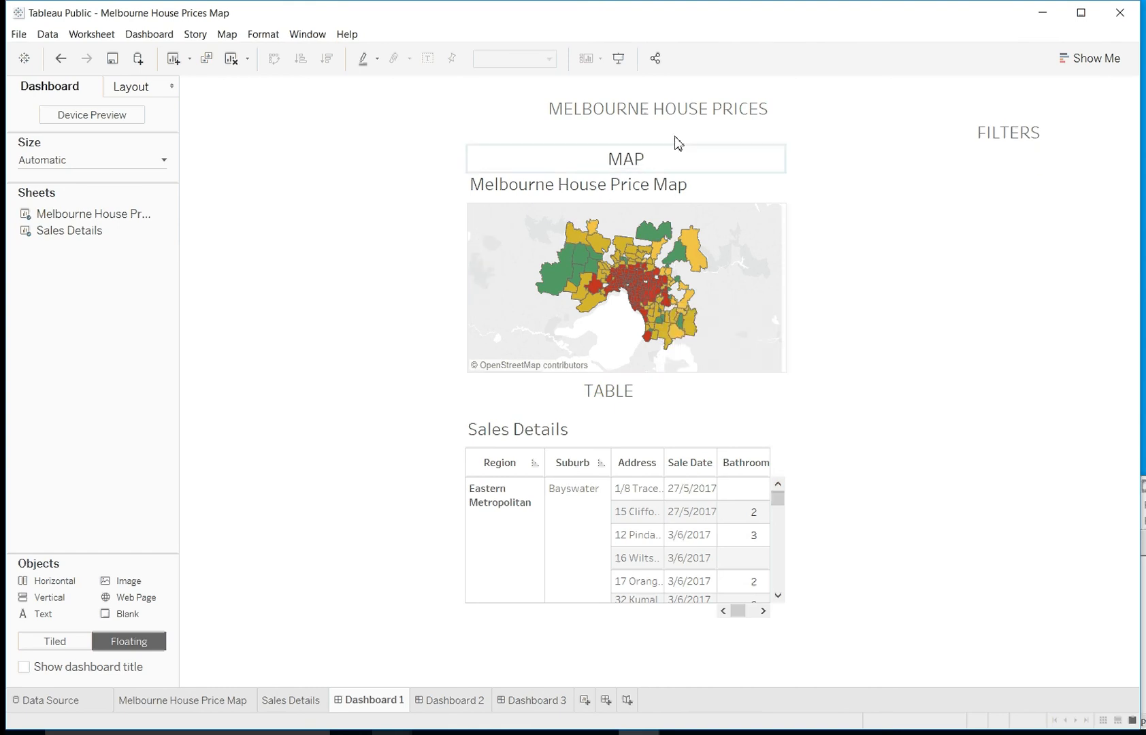
right_click(636, 185)
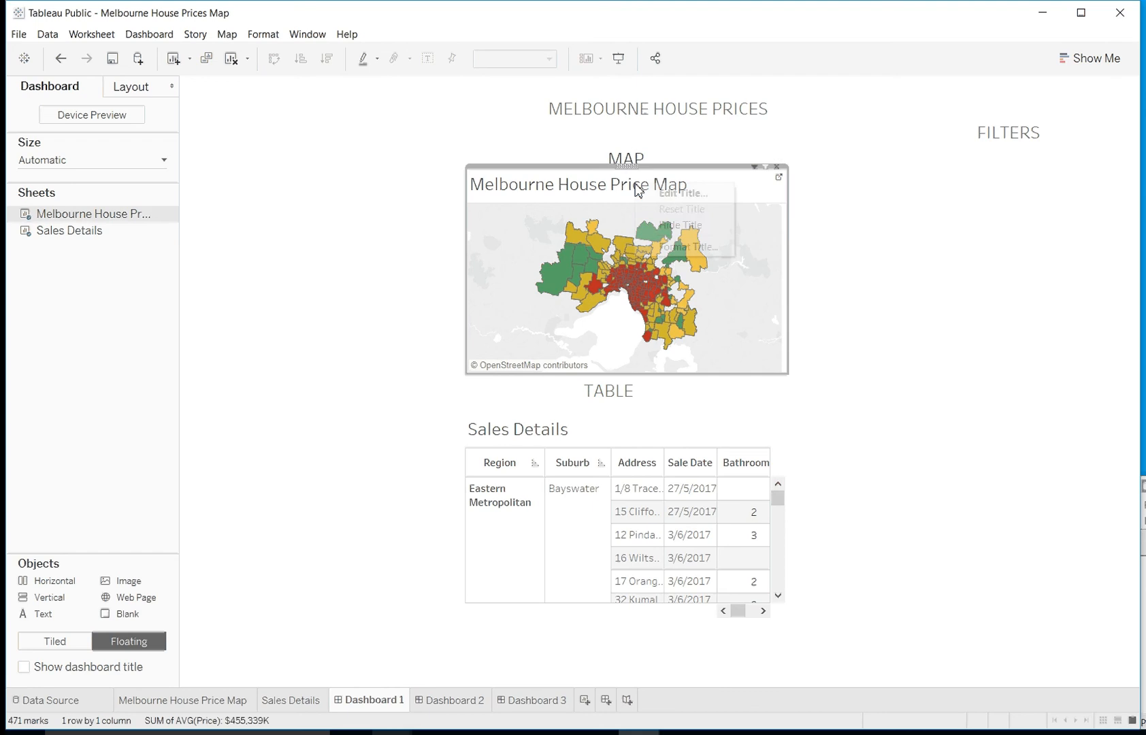
left_click(670, 225)
right_click(607, 427)
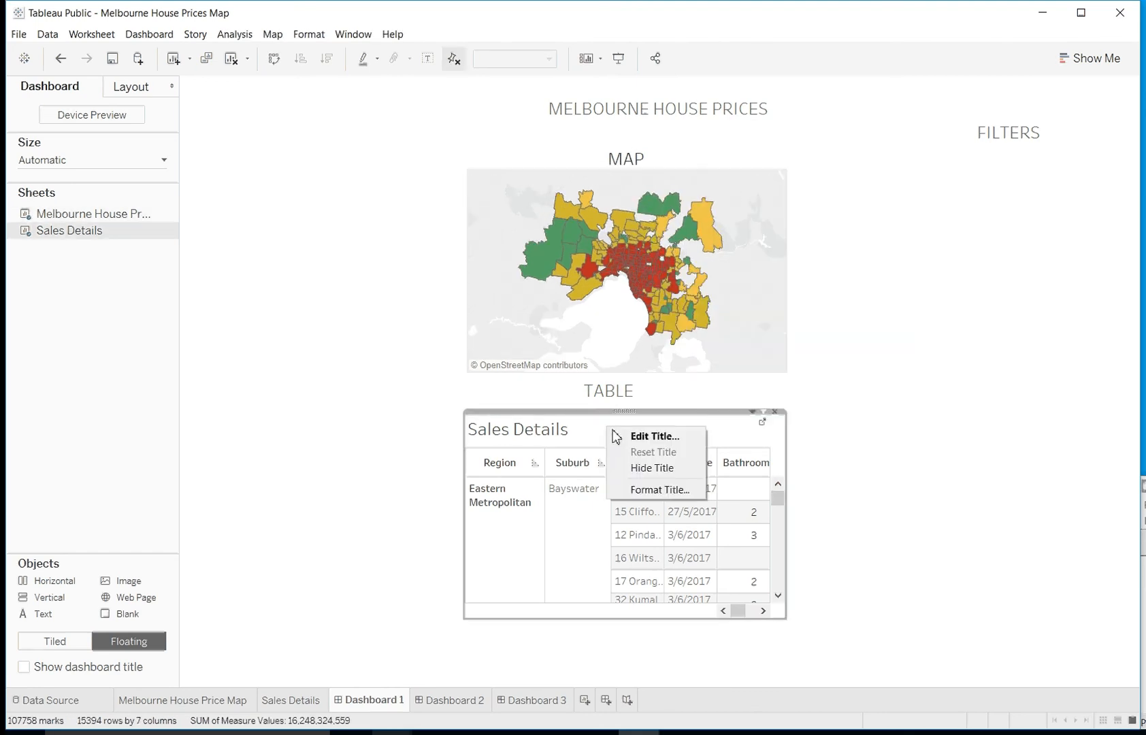
left_click(652, 468)
left_click(630, 386)
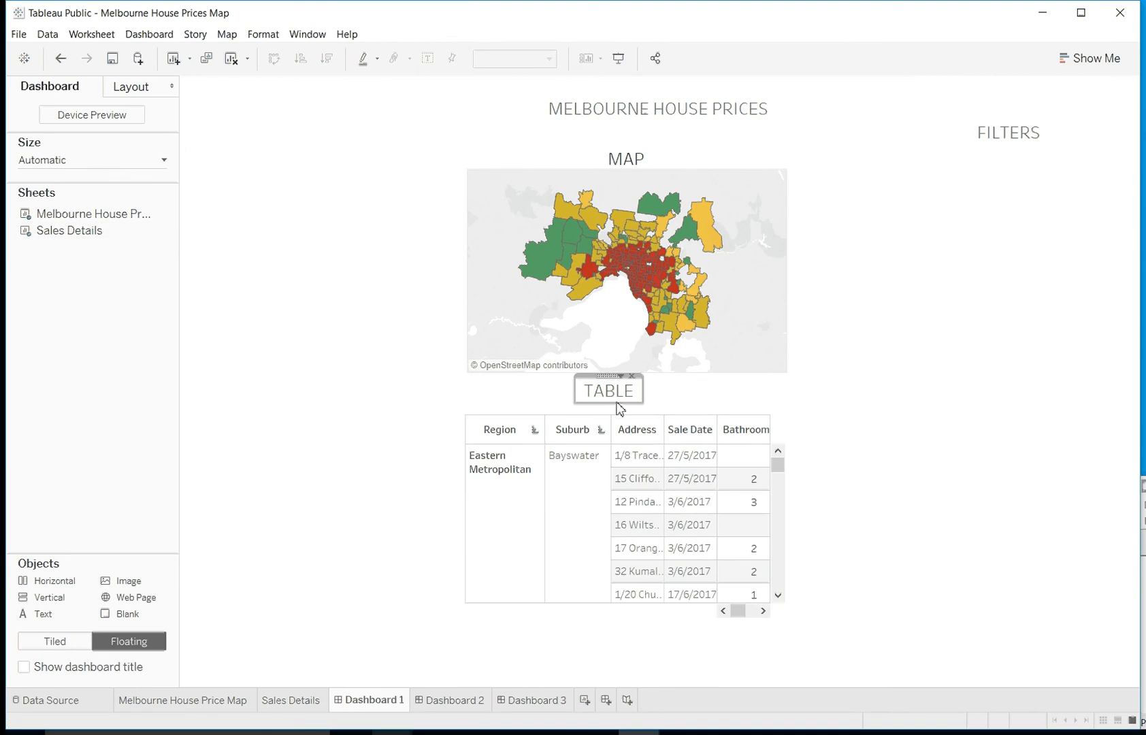
left_click(607, 324)
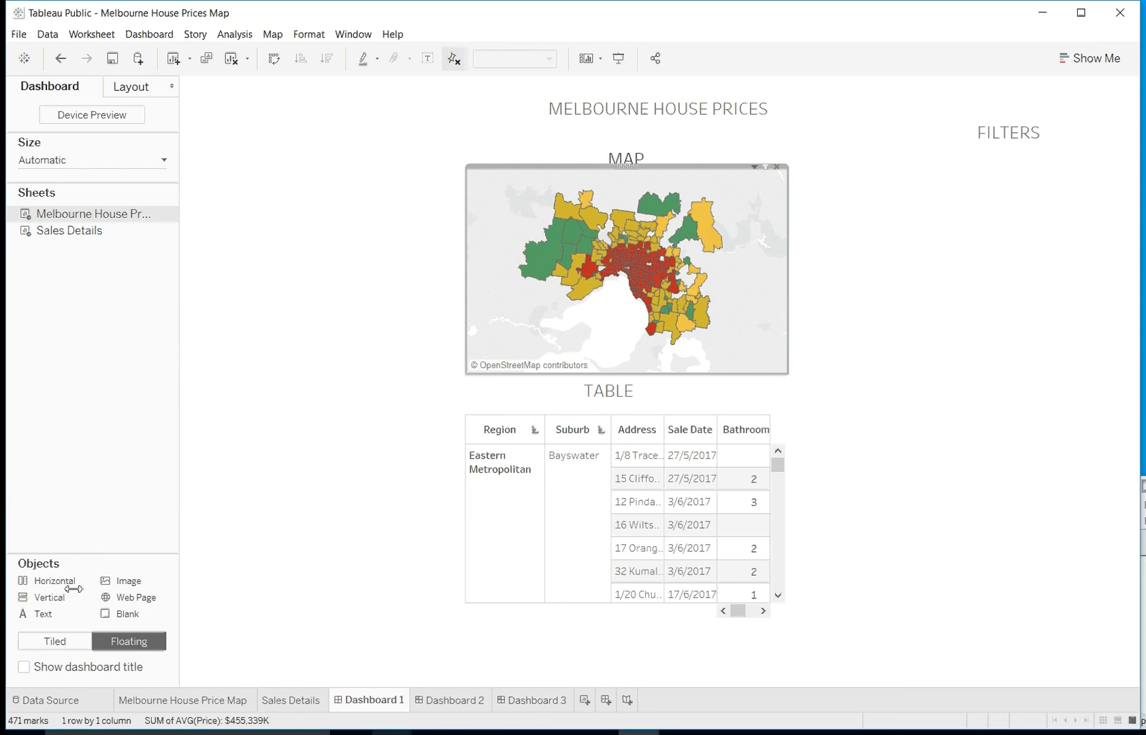
Step: Add a floating vertical container beside the map, move the MAP heading and the map sheet into it, and clear the map's mark selection
mouse_move(24, 598)
left_mouse_down()
mouse_move(148, 558)
mouse_move(322, 409)
mouse_move(420, 173)
mouse_move(284, 195)
mouse_move(212, 183)
left_mouse_up()
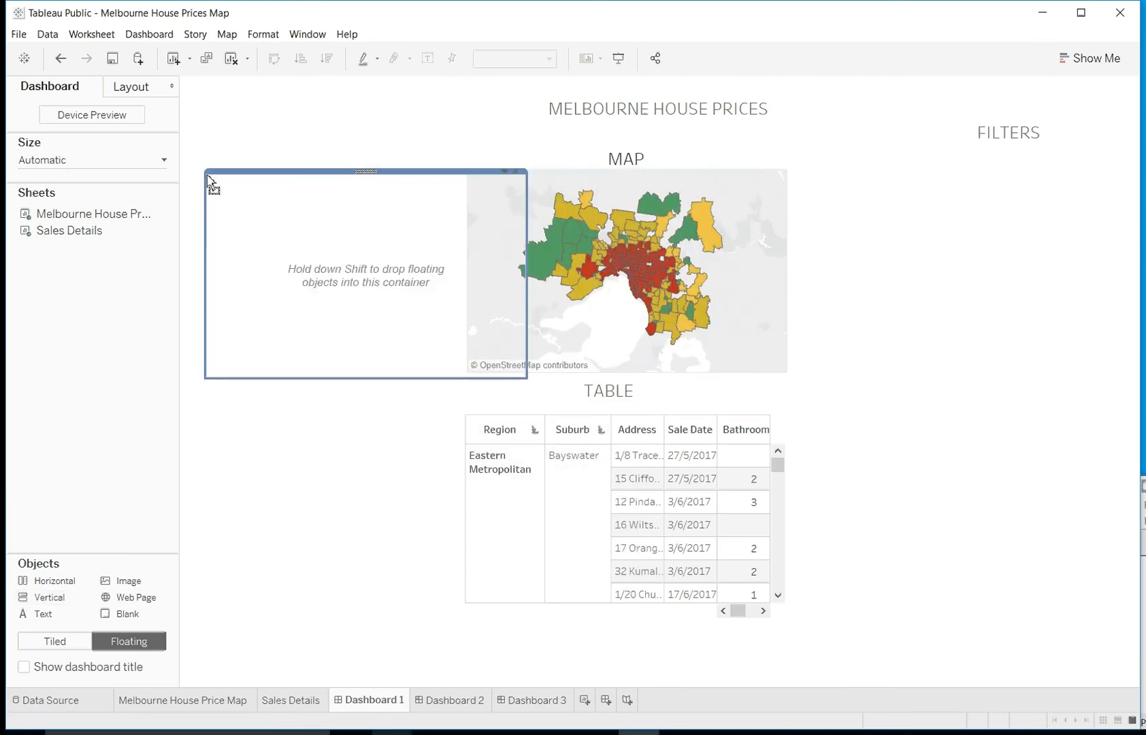
left_click(705, 221)
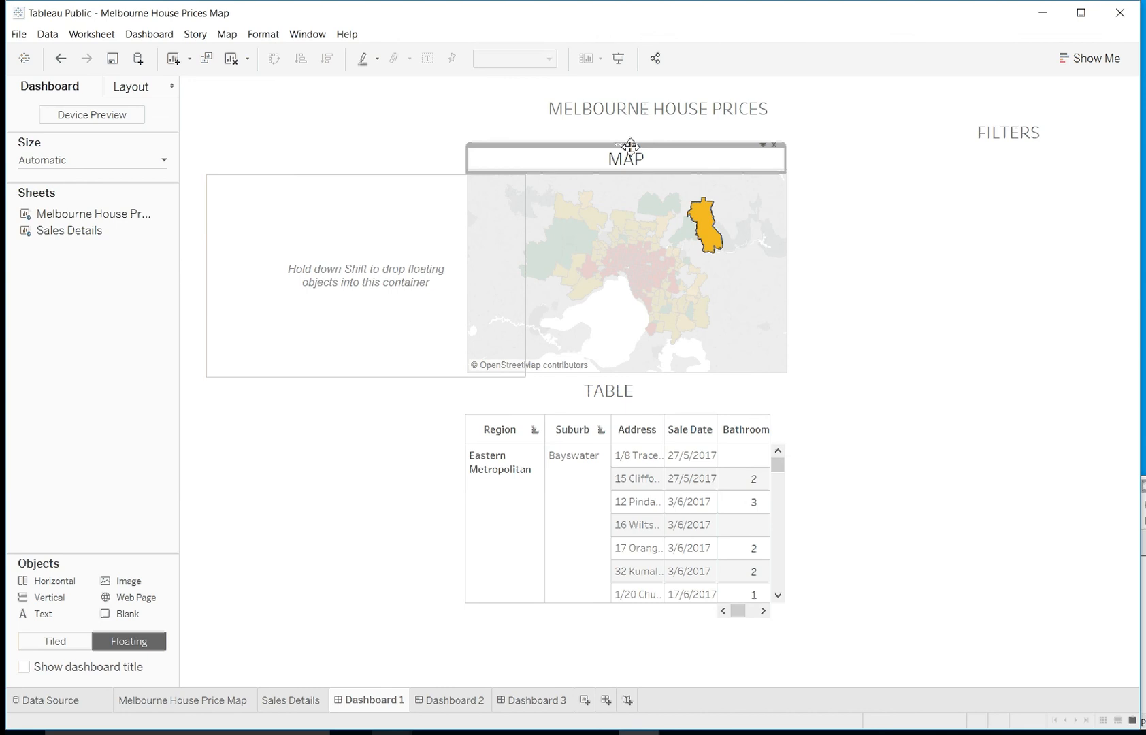
mouse_move(631, 145)
left_mouse_down()
mouse_move(440, 236)
mouse_move(409, 205)
left_mouse_up()
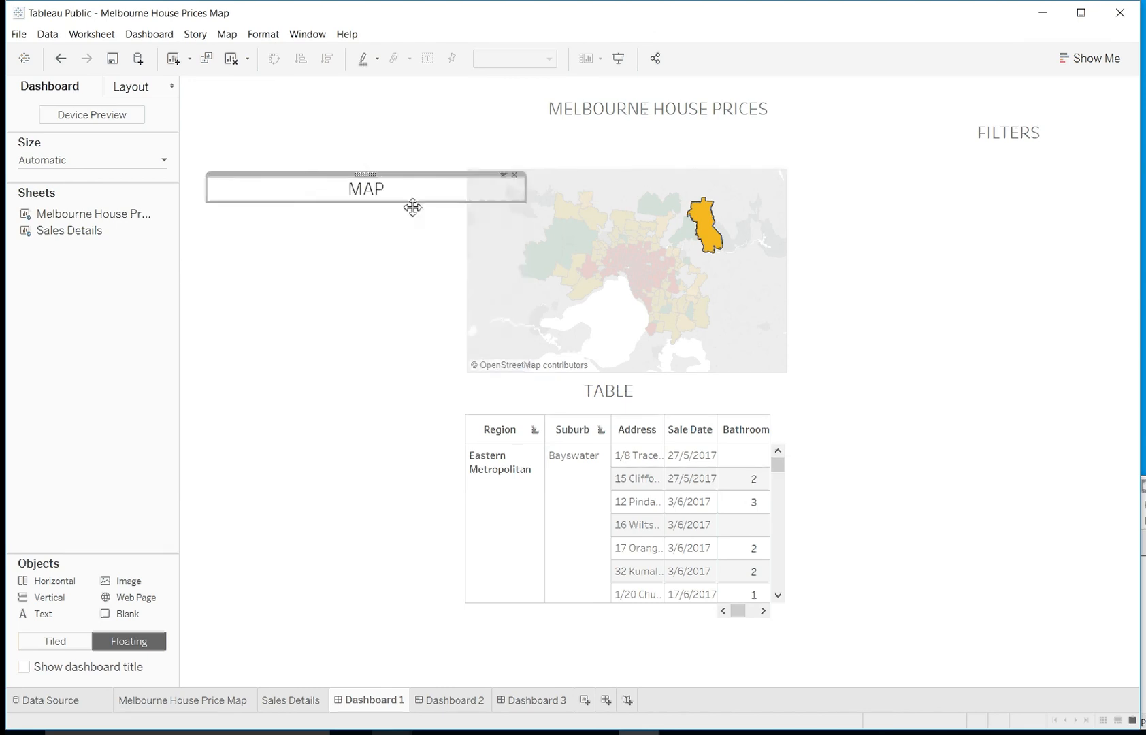
left_click(704, 275)
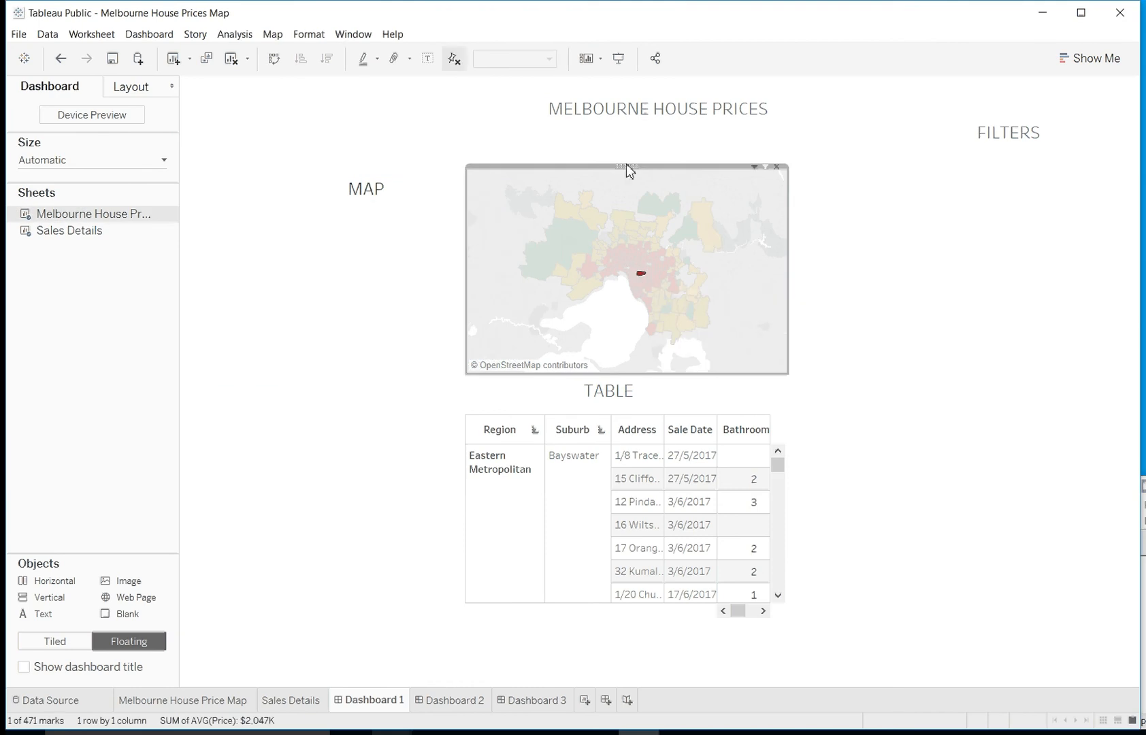
left_click_drag(630, 167, 406, 207)
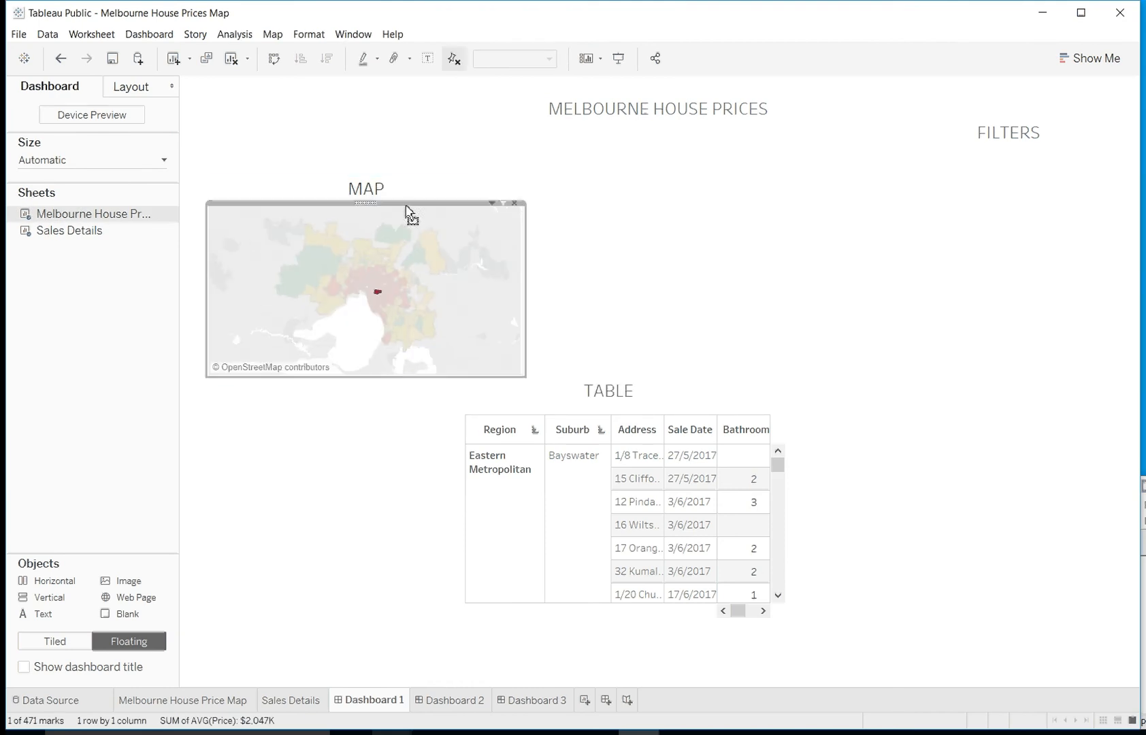
left_click(385, 294)
left_click(382, 296)
left_click(376, 301)
left_click(376, 300)
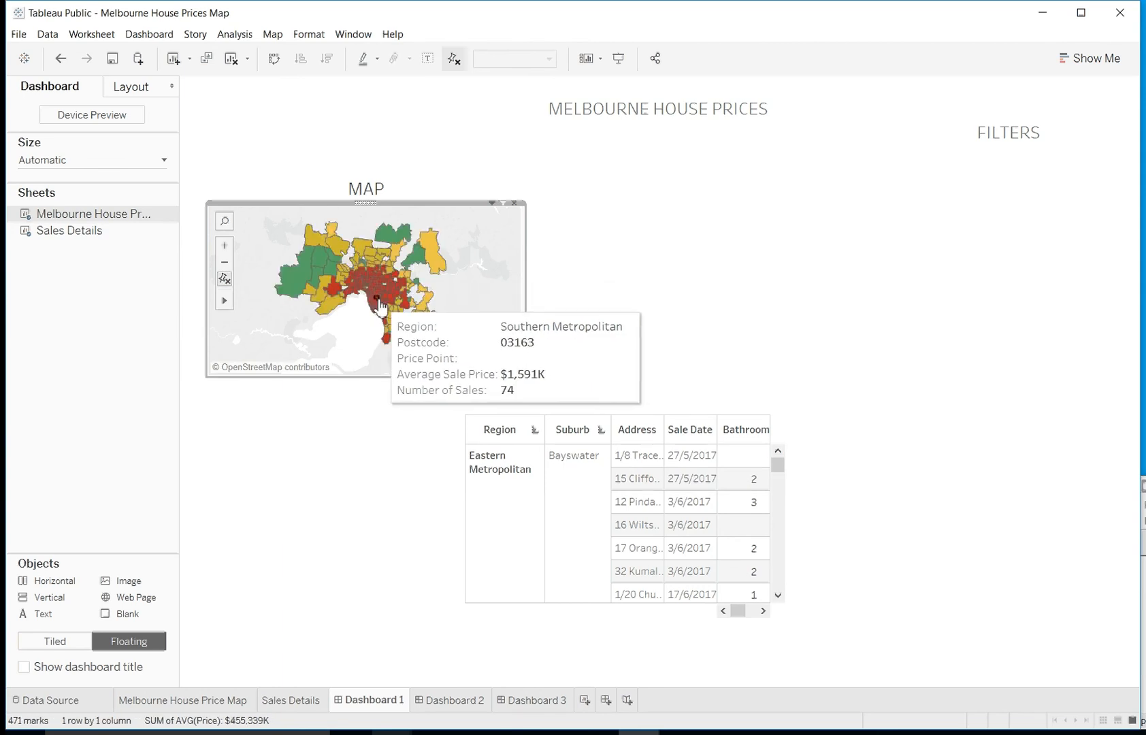
Step: Select the container holding the MAP heading and map, and move it as one unit to between the dashboard title and the TABLE heading
left_click(423, 181)
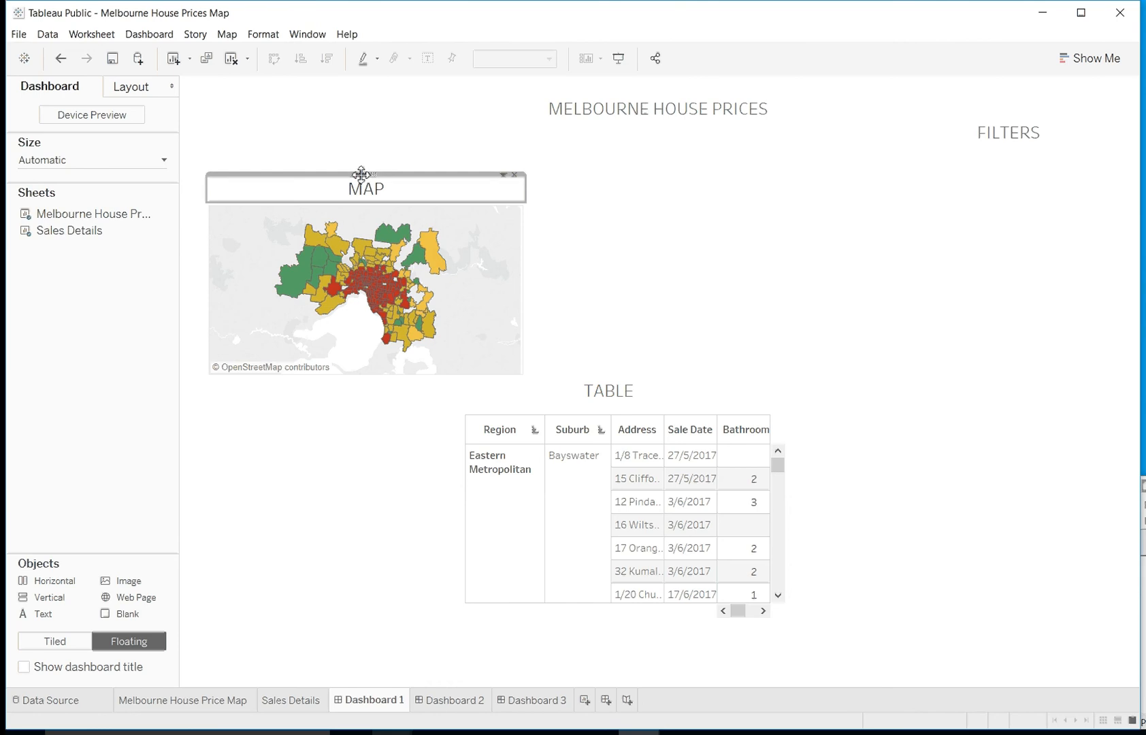
double_click(362, 173)
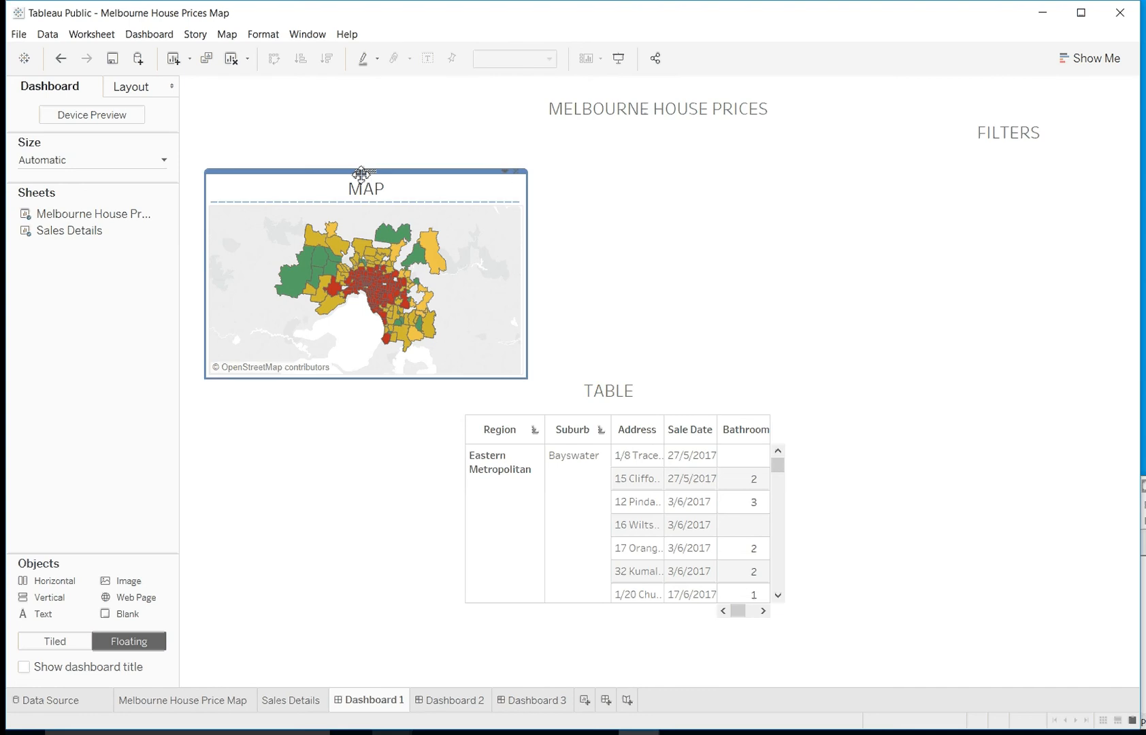
left_click_drag(361, 172, 637, 176)
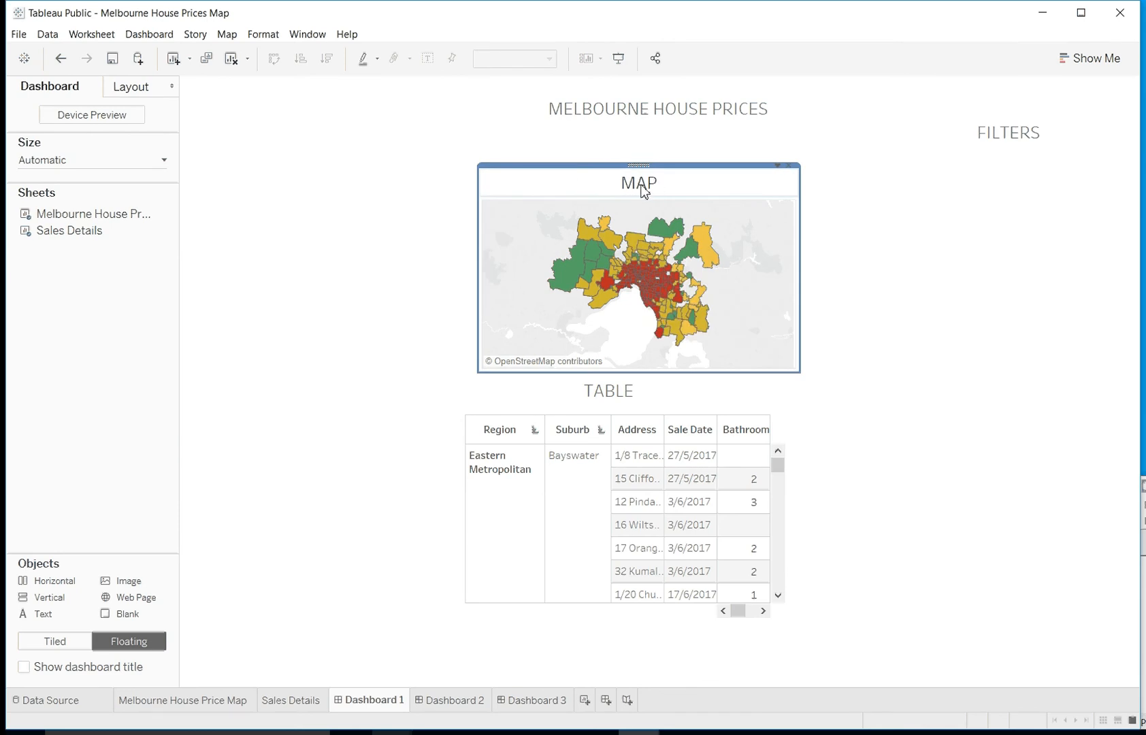
Step: Apply teal shading to the MAP heading's text object
left_click(588, 191)
right_click(599, 187)
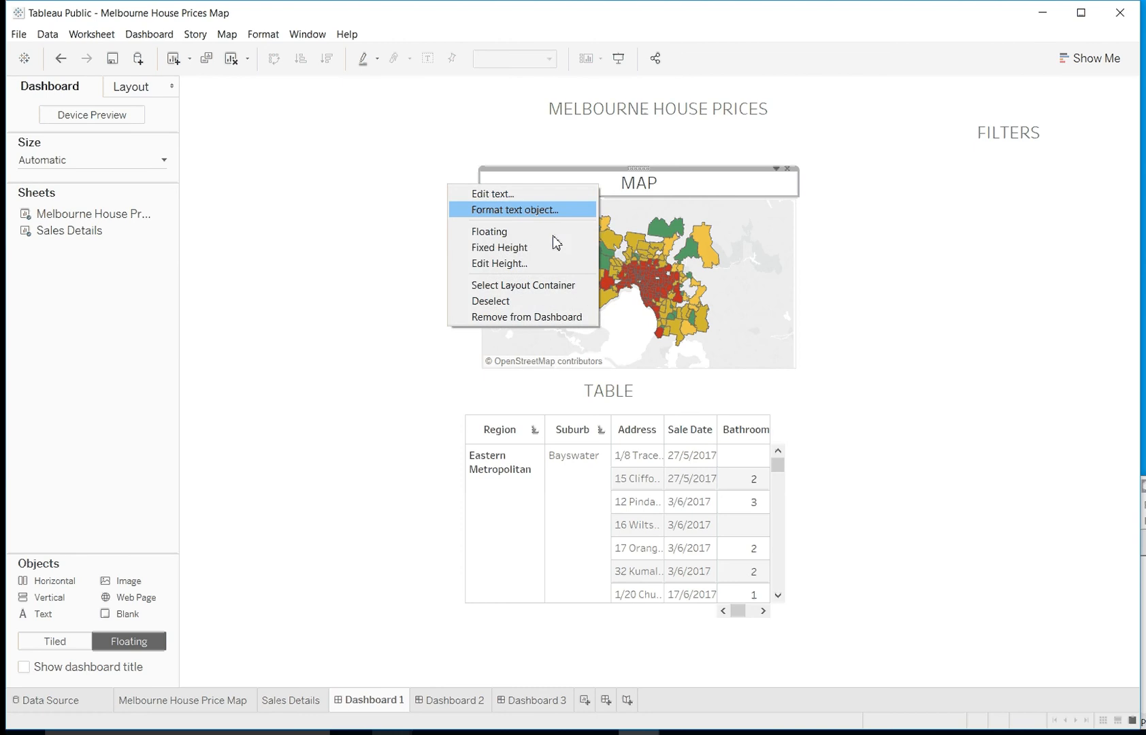
left_click(528, 210)
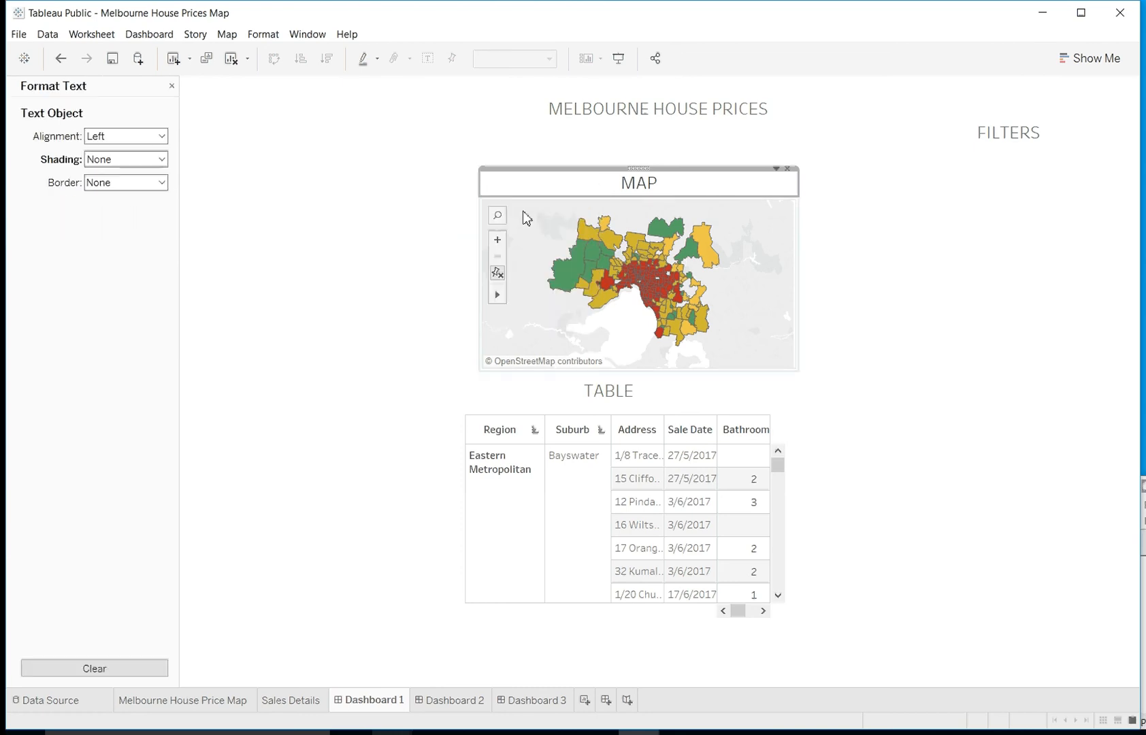
left_click(135, 161)
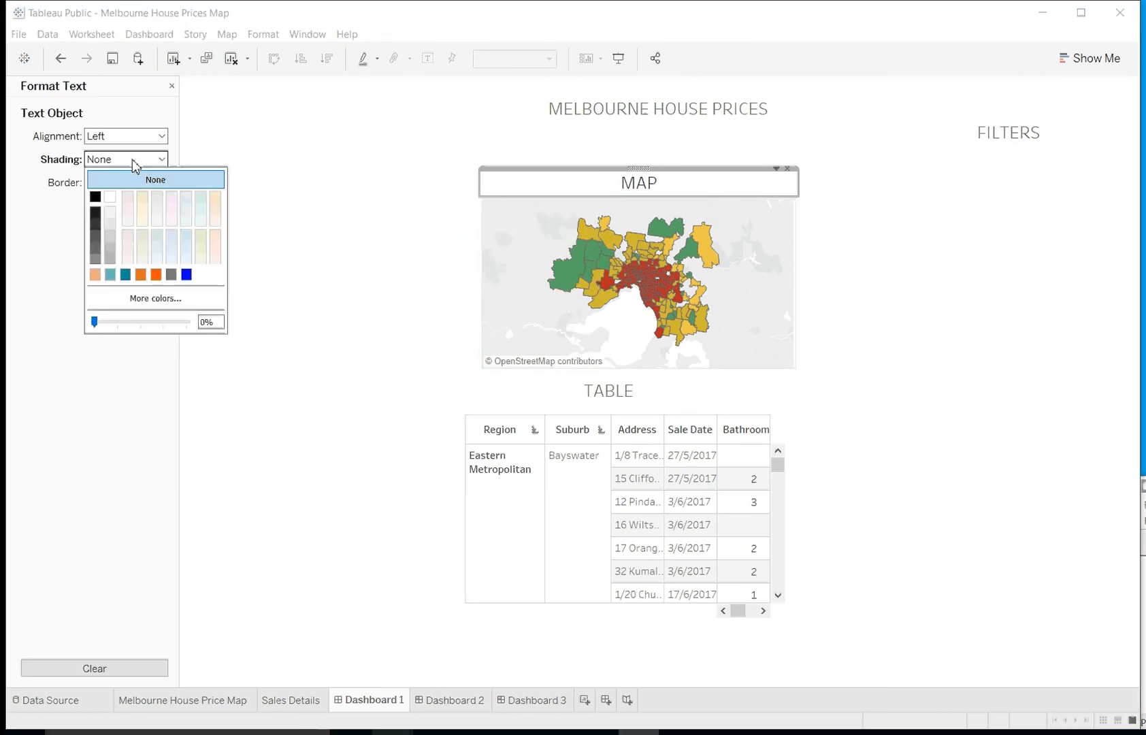
left_click(126, 275)
Step: Change the font colour of the MAP heading text to white
left_click(653, 186)
double_click(653, 187)
left_click_drag(613, 314, 559, 312)
left_click(624, 297)
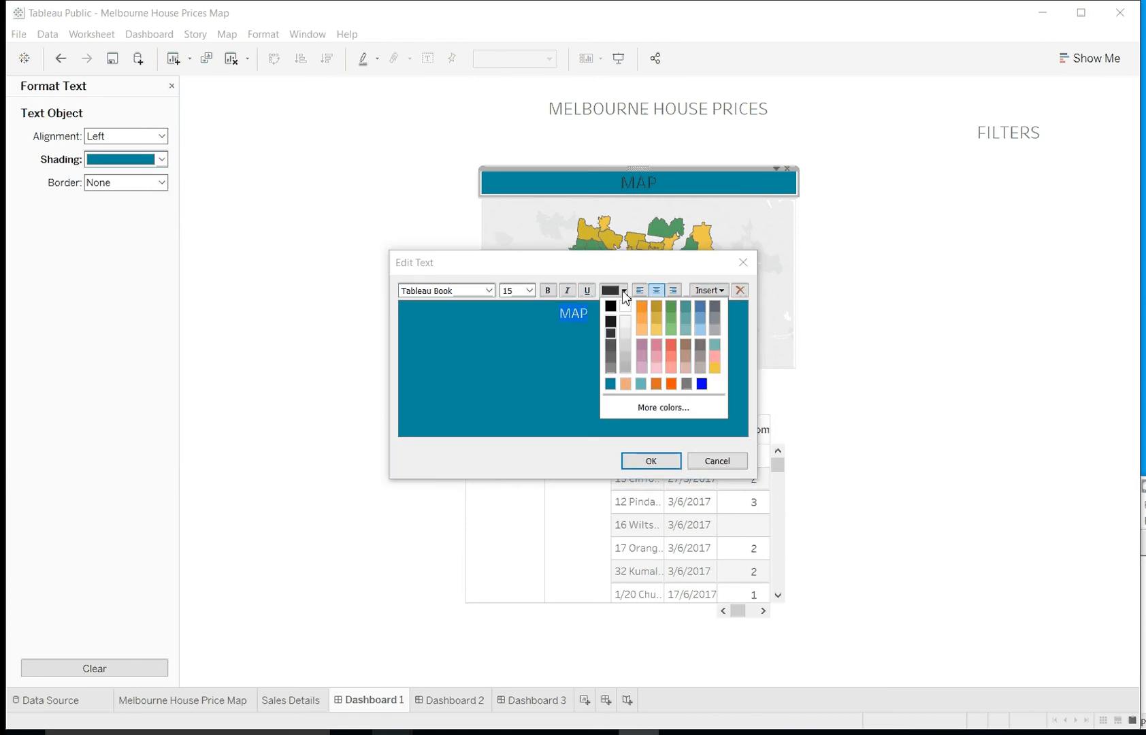
left_click(627, 306)
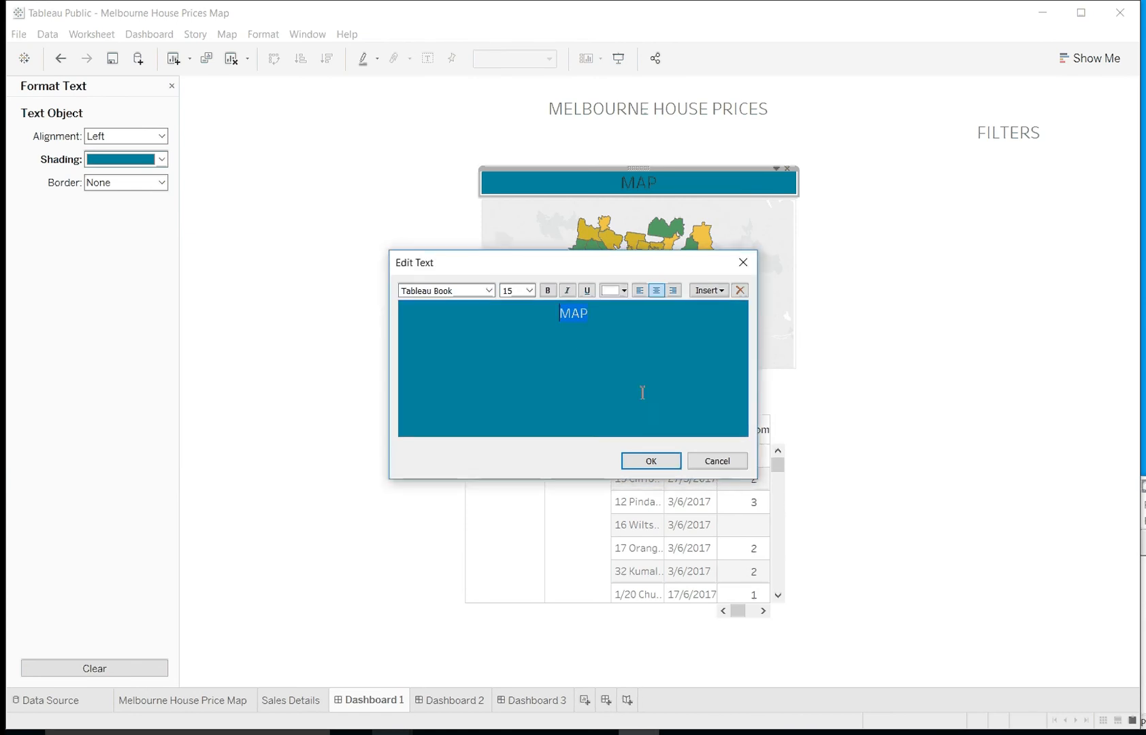
left_click(651, 461)
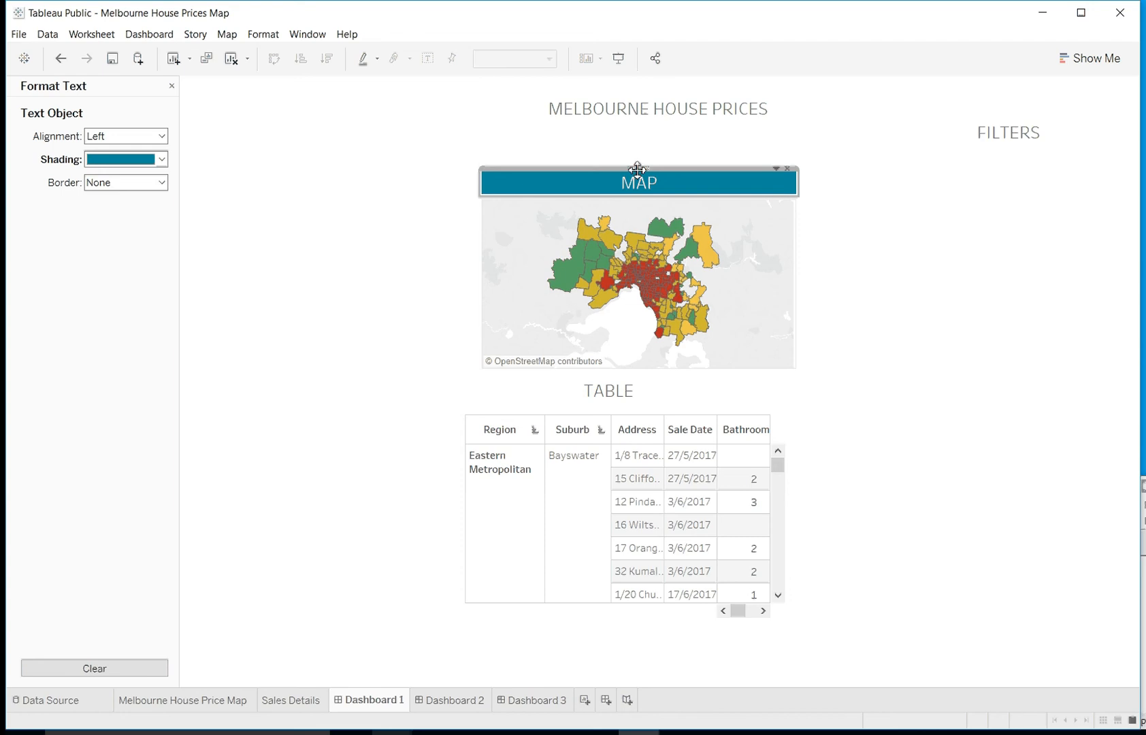
Step: Give the layout container around the MAP heading and map a thin teal border
double_click(637, 168)
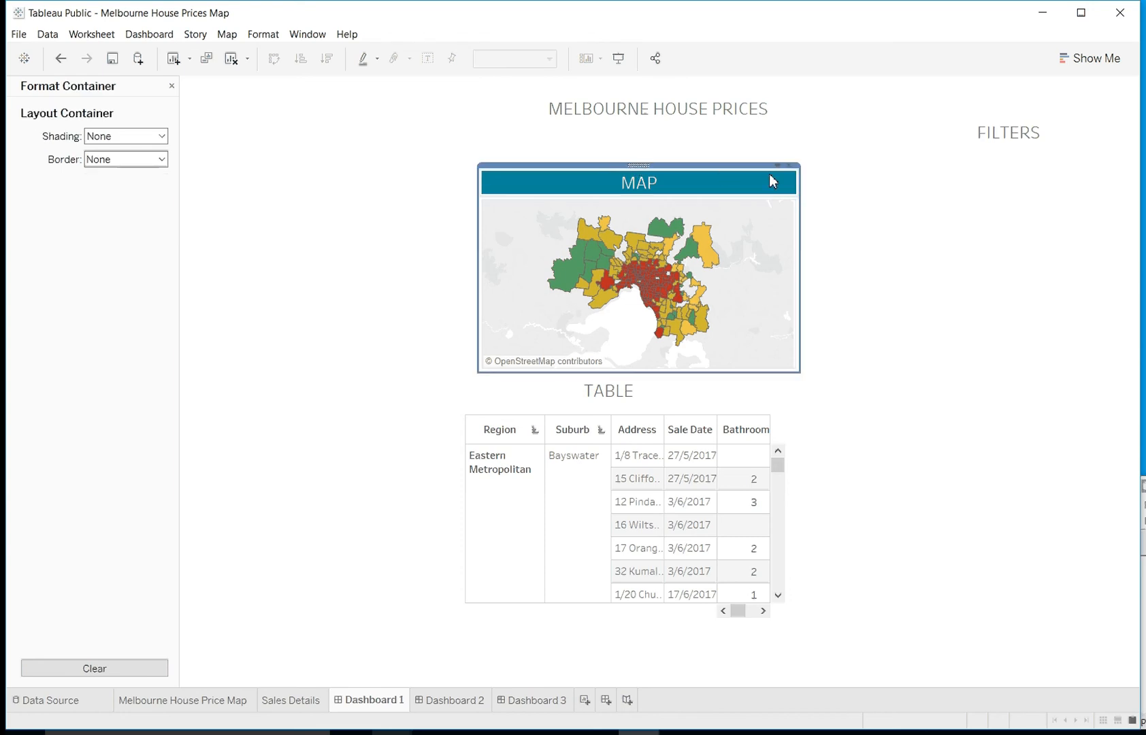
left_click(779, 169)
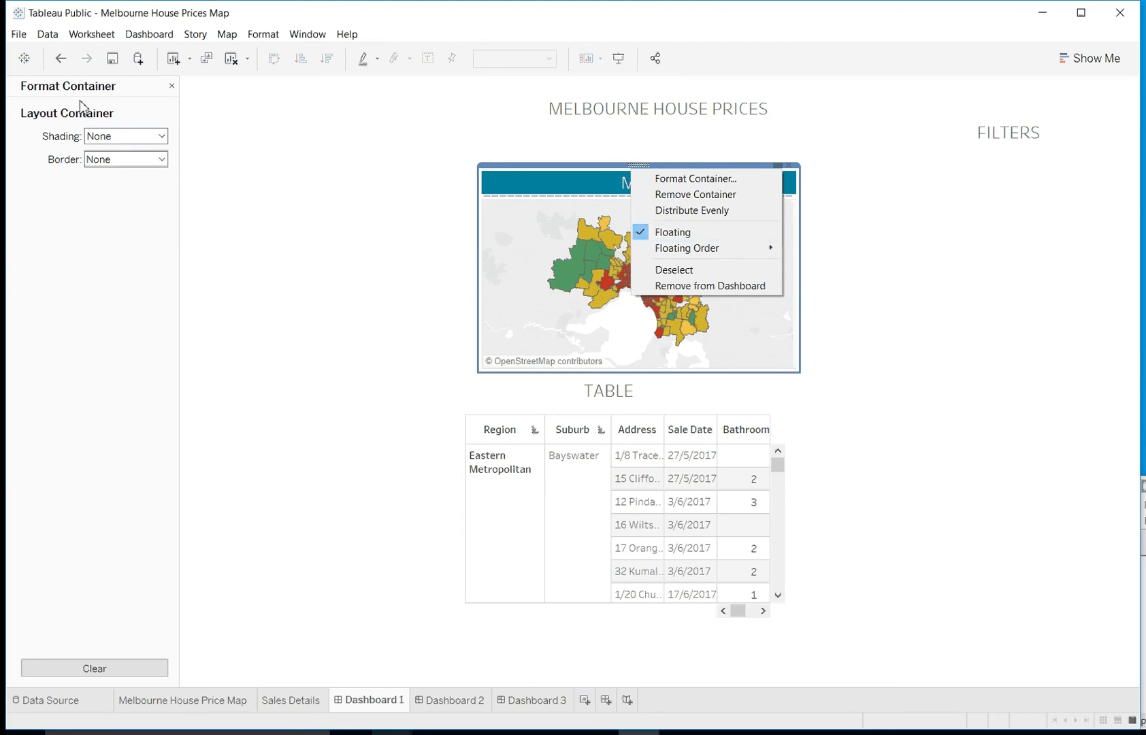
left_click(104, 155)
left_click(116, 161)
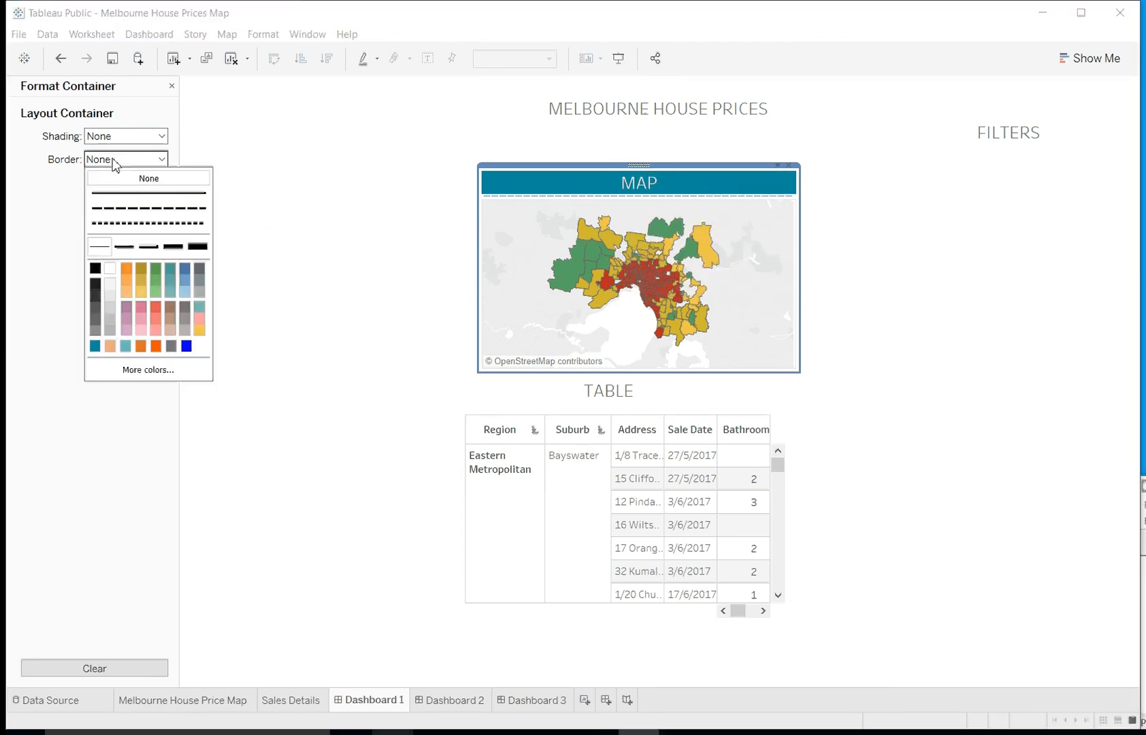
left_click(94, 346)
left_click(379, 389)
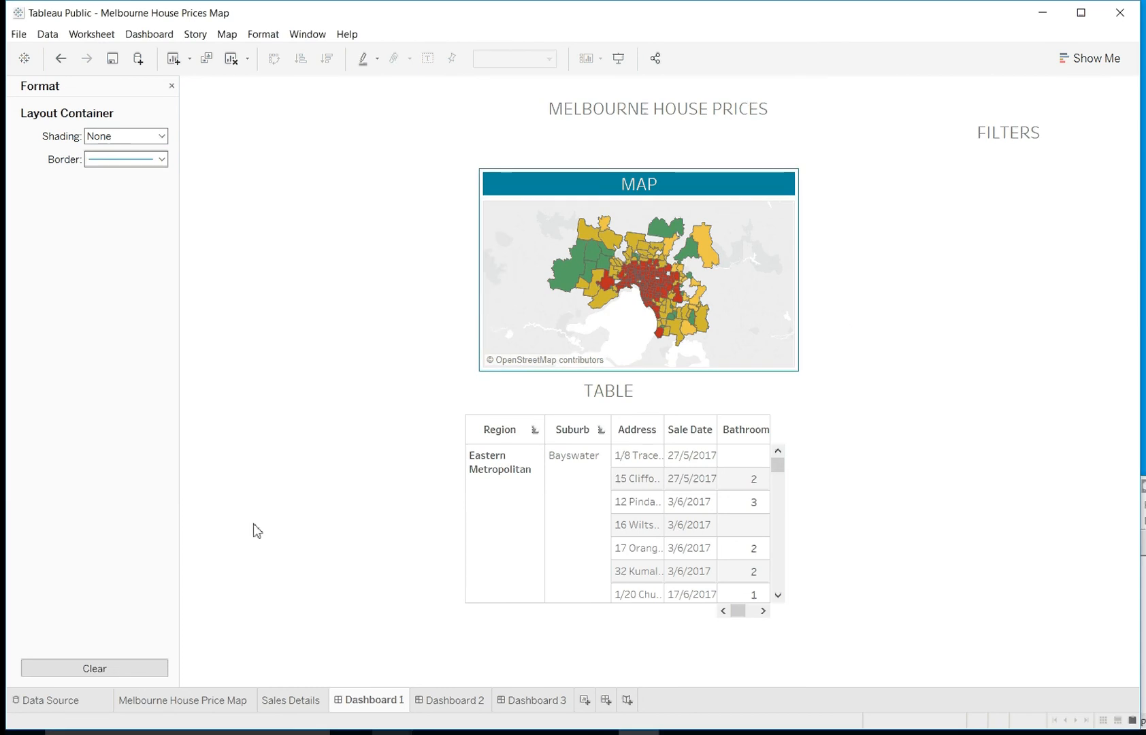
Step: Switch to Dashboard 2, close the formatting options, and select the table's container followed by the outer dashboard container
left_click(470, 701)
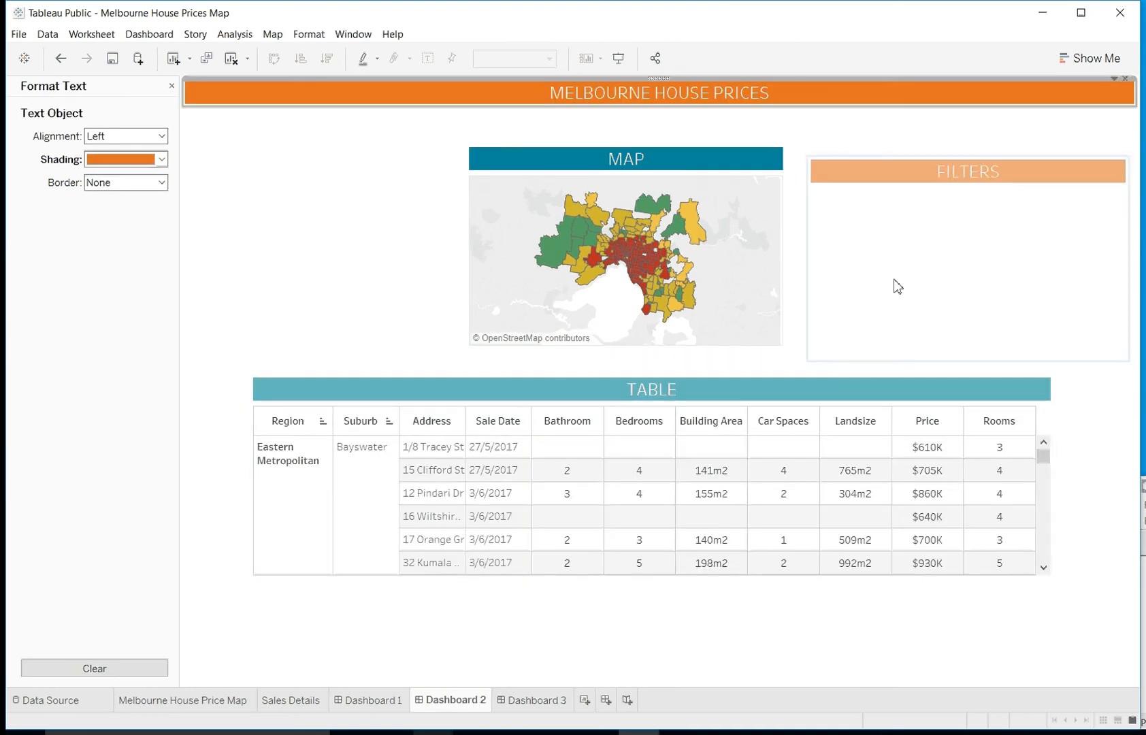
left_click(266, 250)
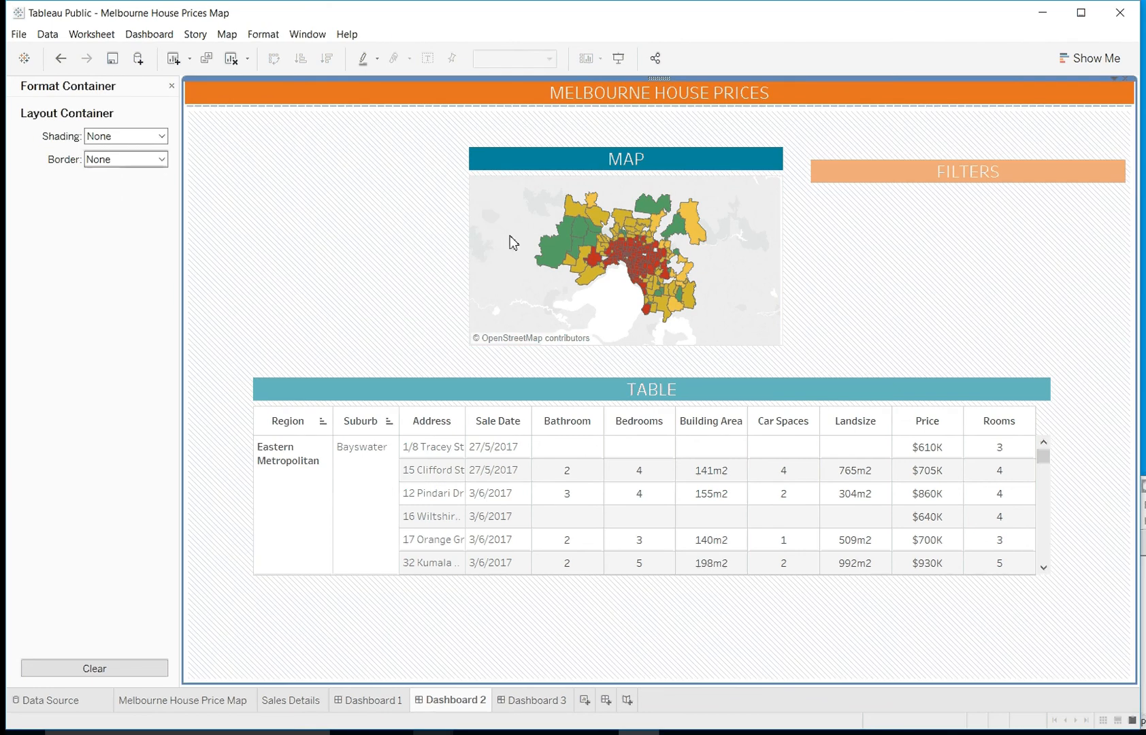
left_click(172, 85)
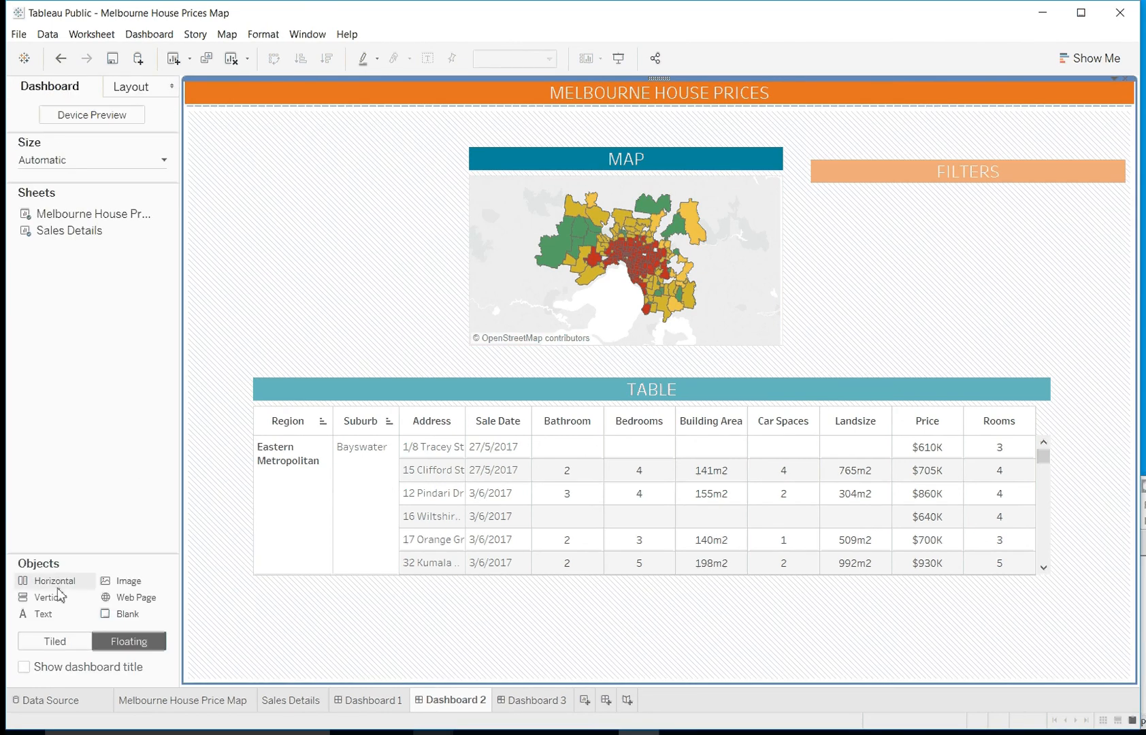
left_click(653, 383)
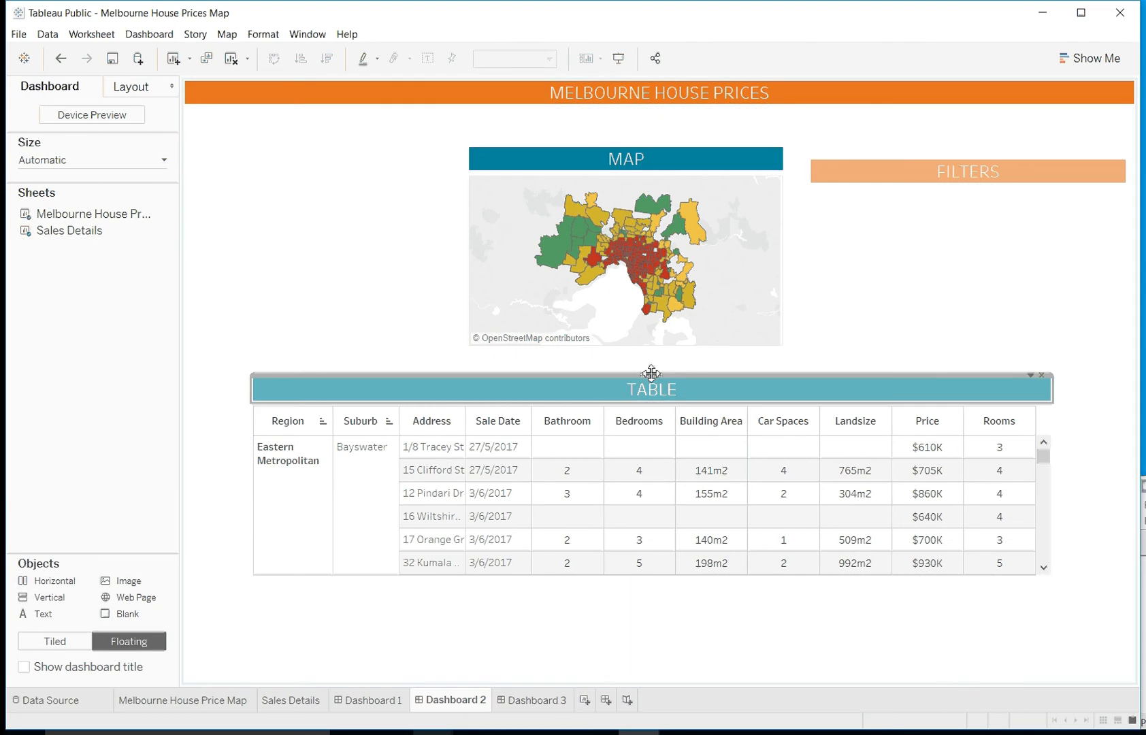
double_click(653, 374)
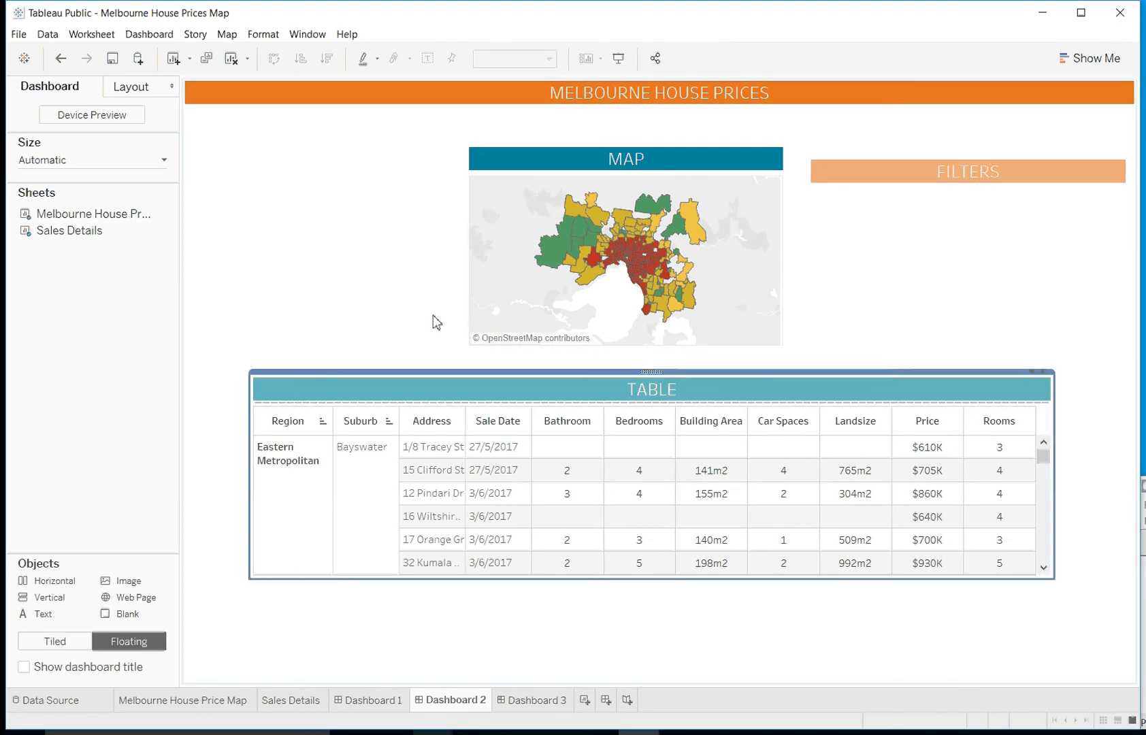
left_click(407, 325)
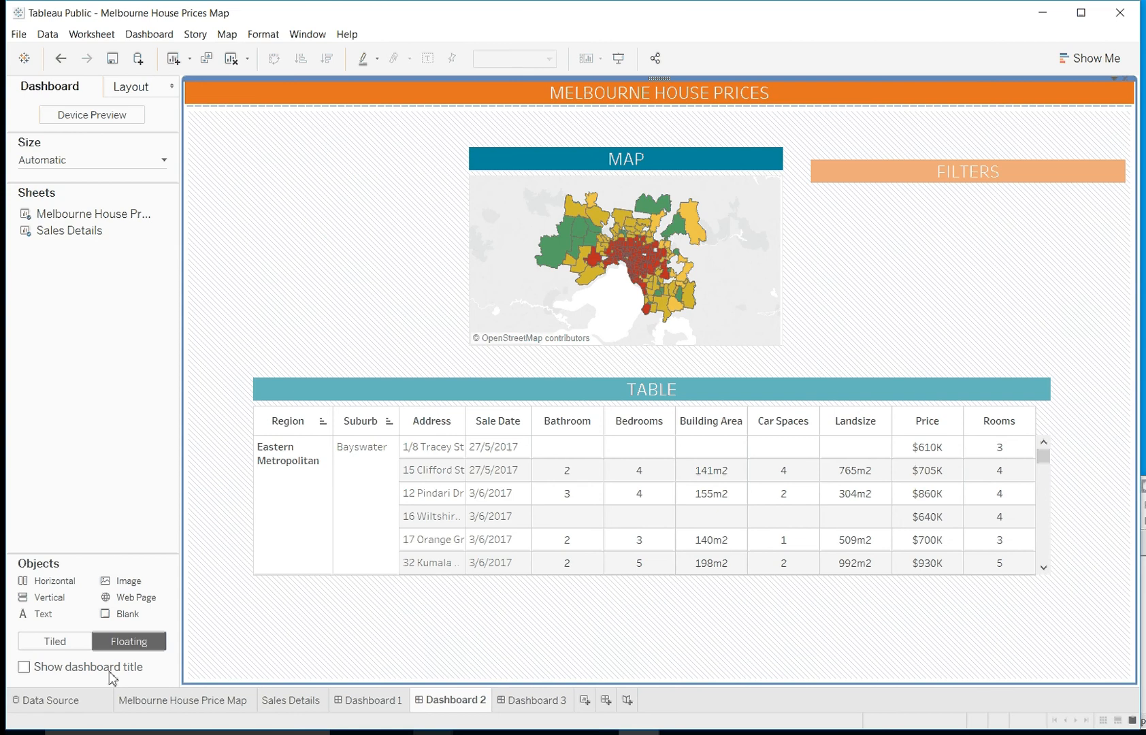
Step: Set new objects to Tiled and add a horizontal container directly below the MELBOURNE HOUSE PRICES banner
left_click(34, 642)
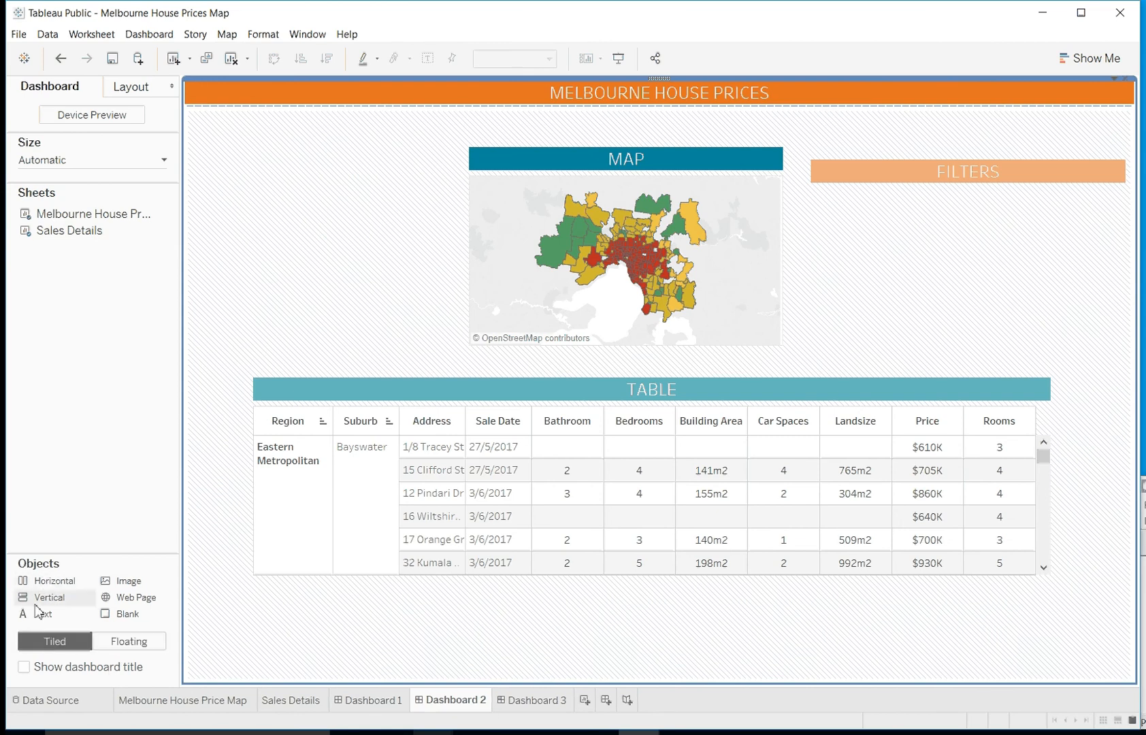
left_click_drag(35, 603, 277, 408)
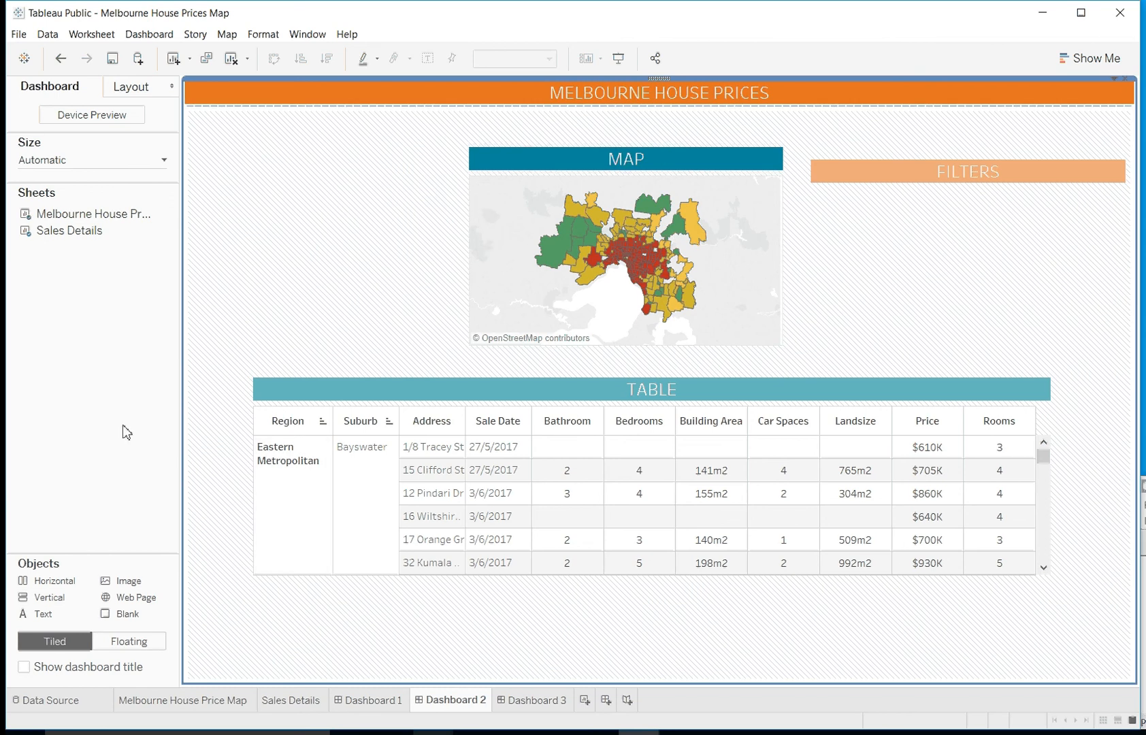
left_click_drag(40, 580, 589, 112)
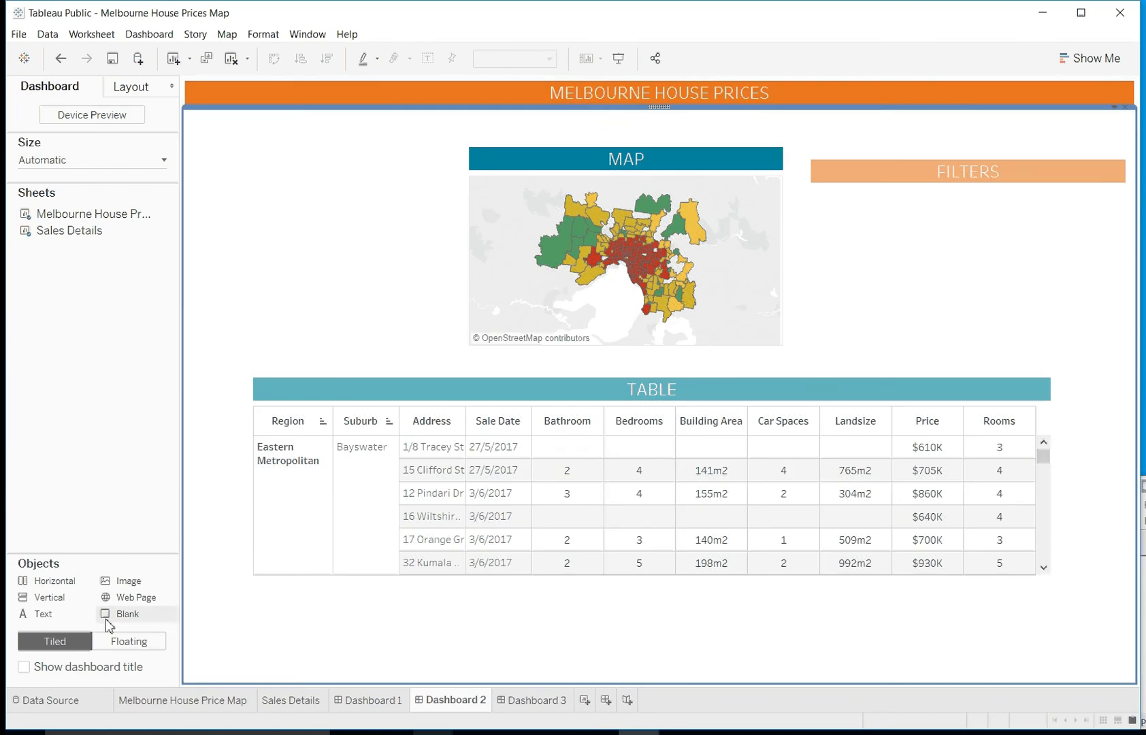
Step: Add two blank objects to the horizontal container and place the MAP and FILTERS containers side by side between them
left_click_drag(107, 617, 295, 266)
mouse_move(120, 618)
left_mouse_down()
mouse_move(205, 535)
mouse_move(197, 132)
left_mouse_up()
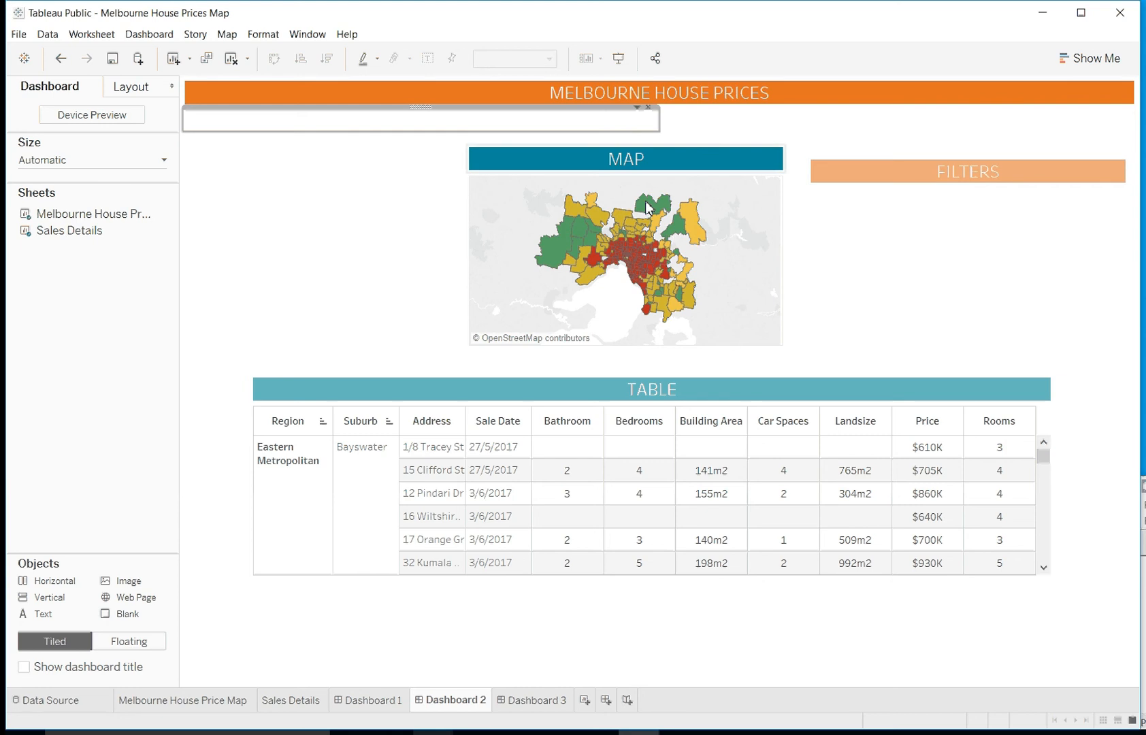
left_click(633, 147)
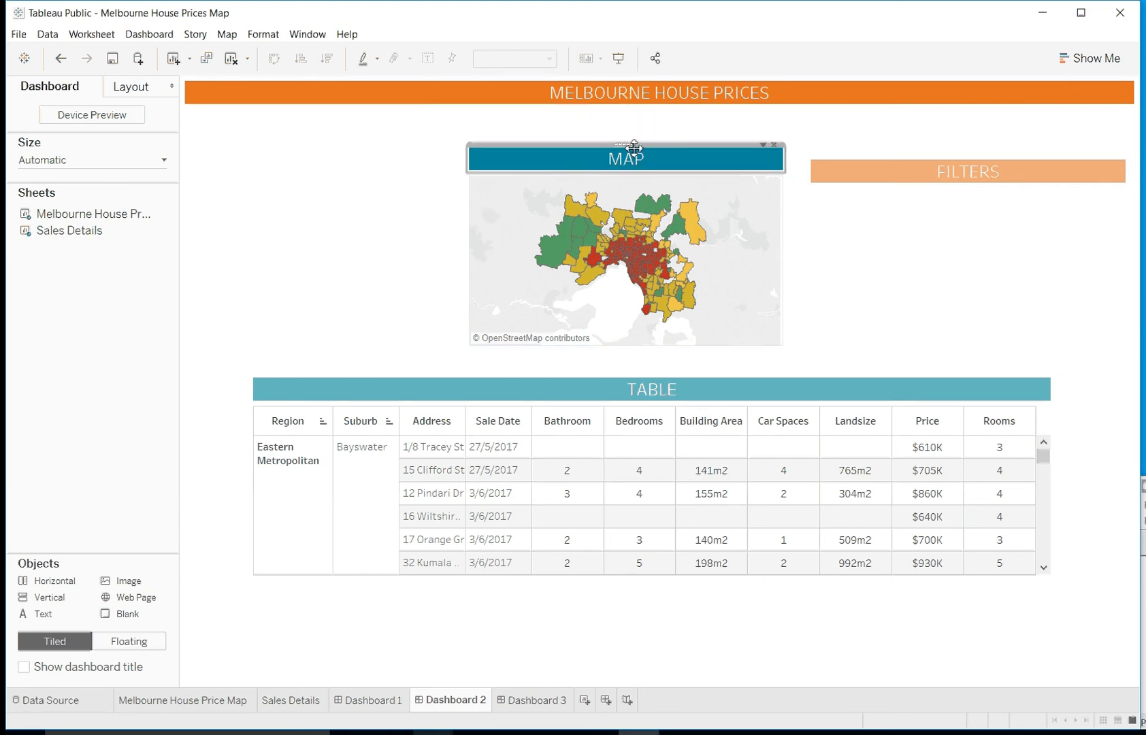
mouse_move(630, 145)
left_mouse_down()
mouse_move(664, 115)
mouse_move(658, 203)
mouse_move(658, 108)
mouse_move(662, 124)
left_mouse_up()
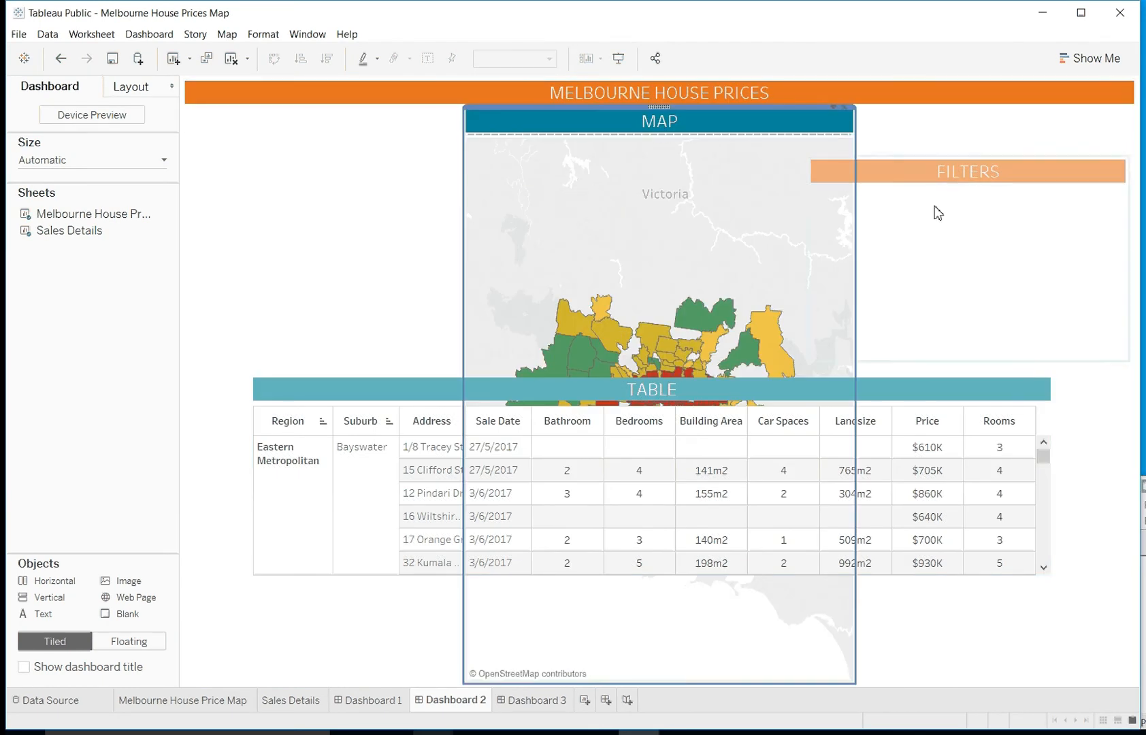
left_click(949, 183)
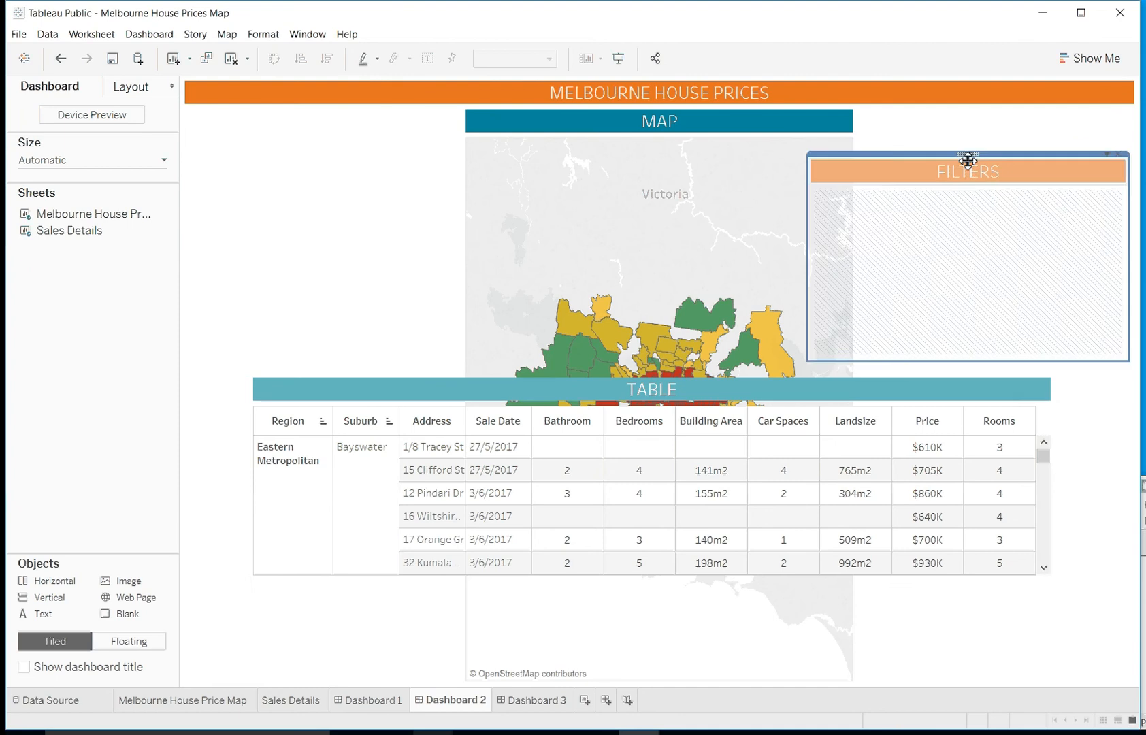
left_click_drag(971, 157, 877, 126)
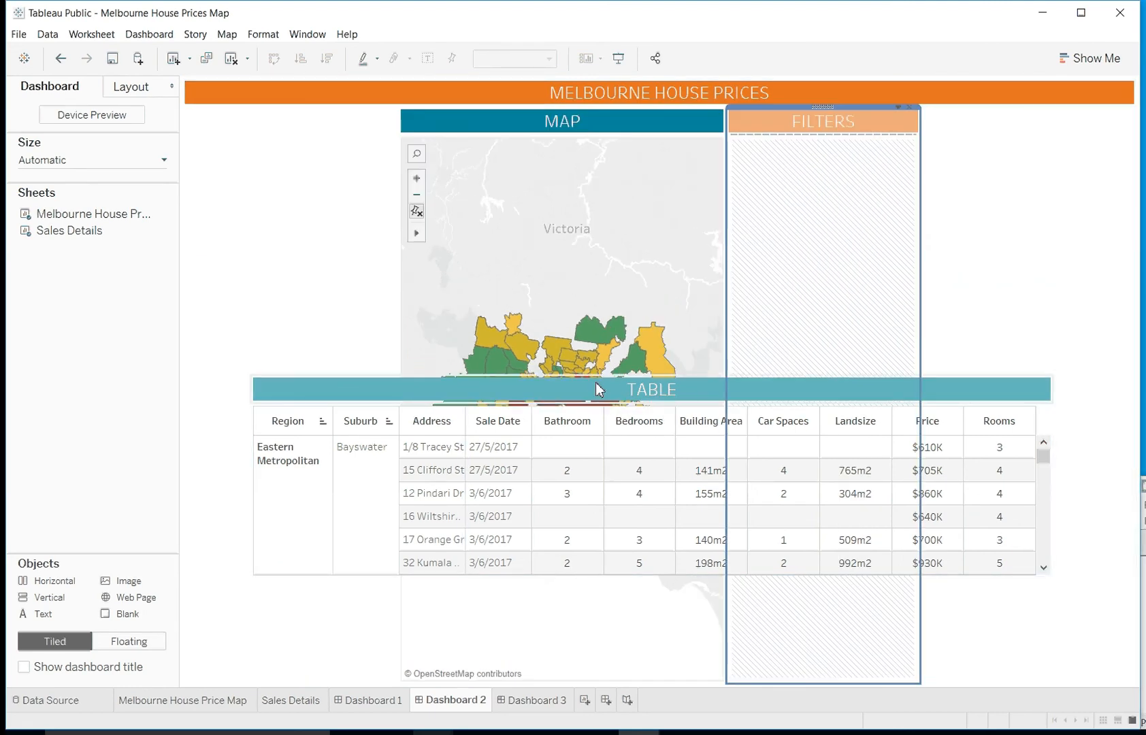
Step: Try placing the TABLE container beneath the map inside the MAP container, and undo that placement
left_click(633, 383)
double_click(654, 374)
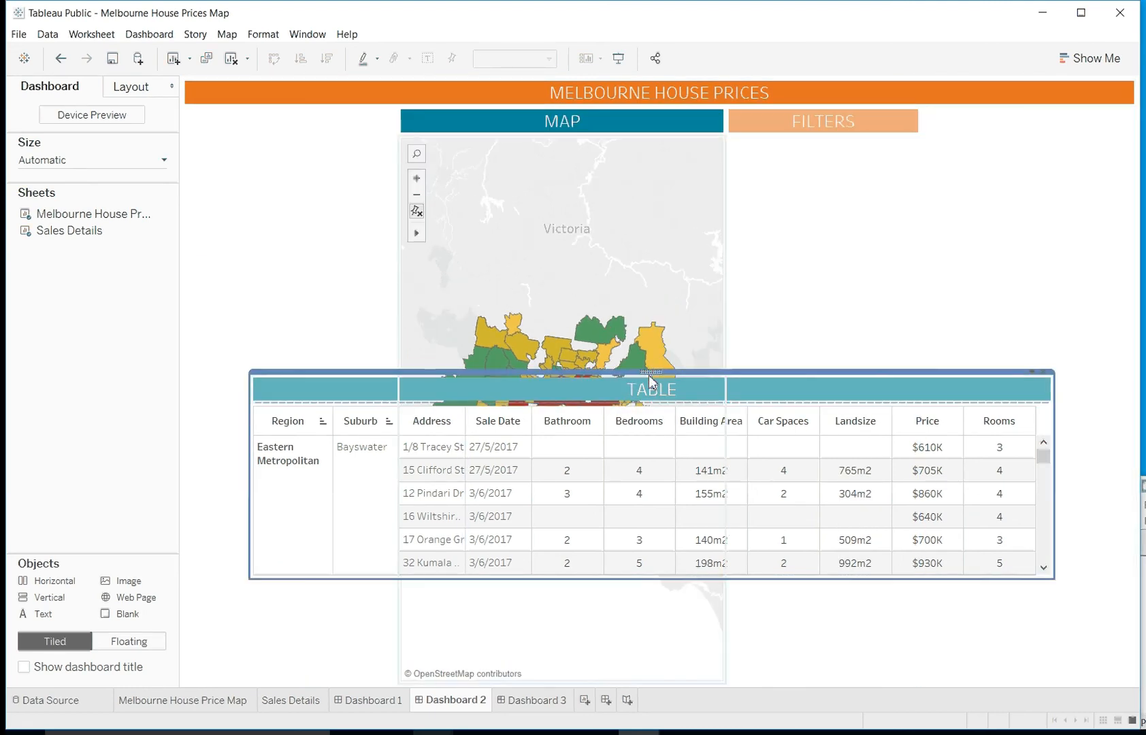
left_click_drag(651, 375, 626, 657)
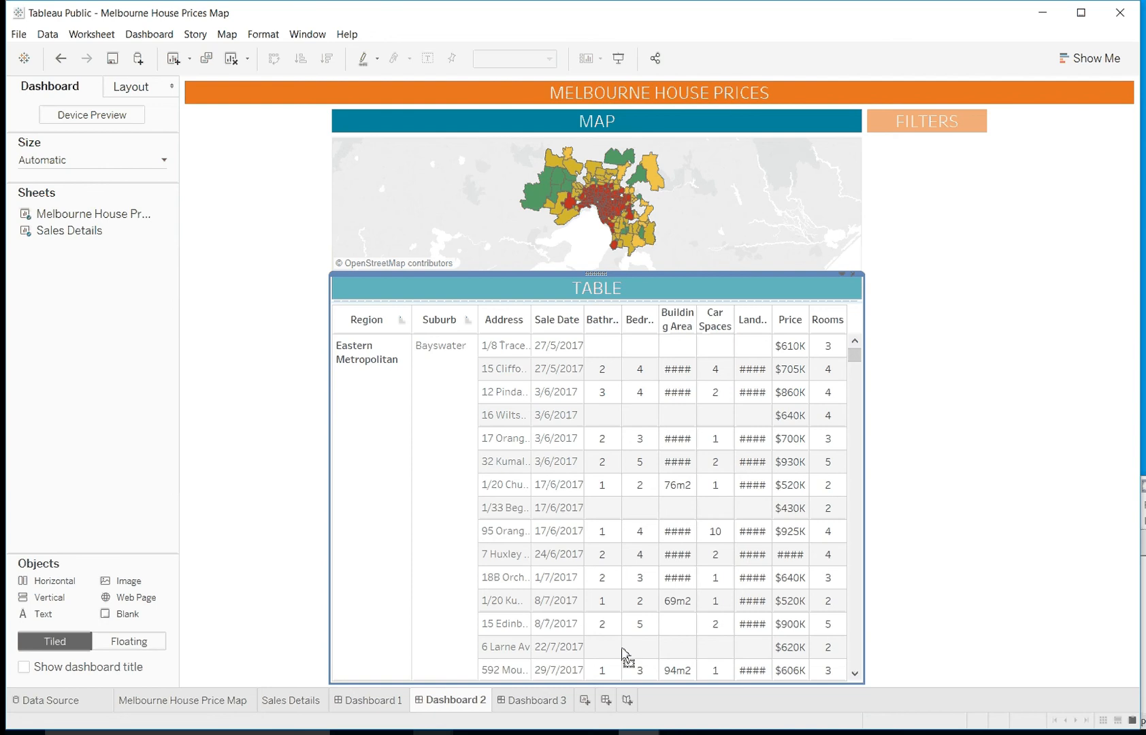
left_click(545, 187)
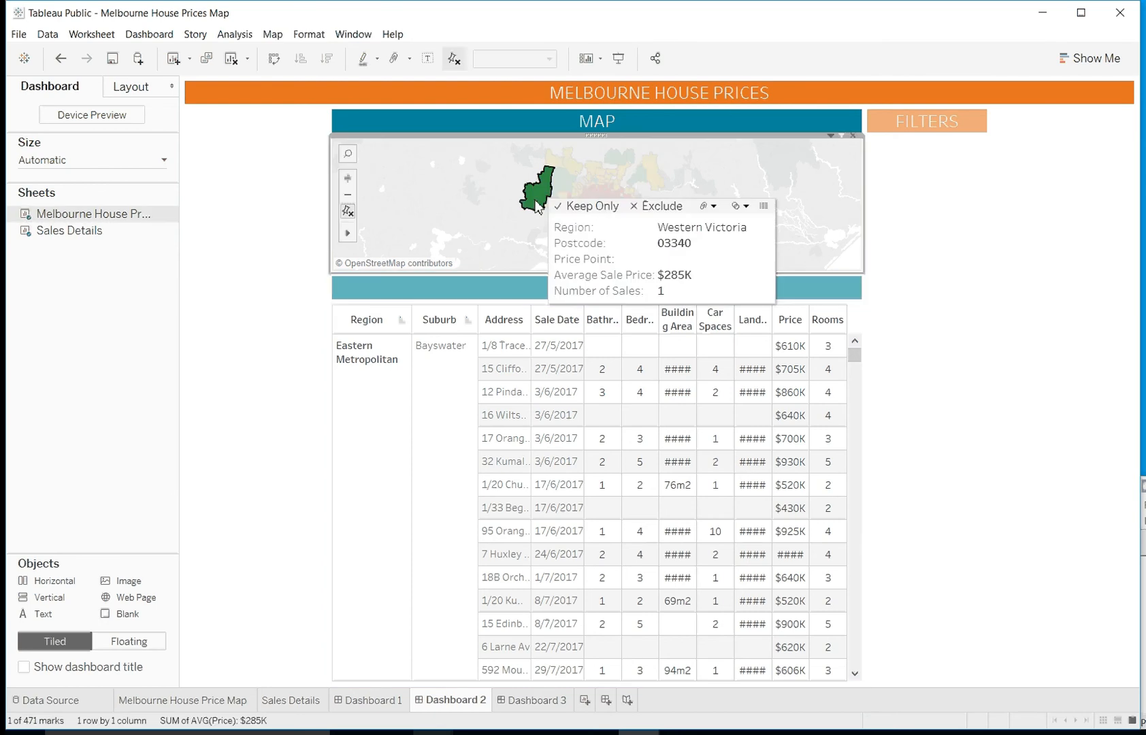
double_click(594, 136)
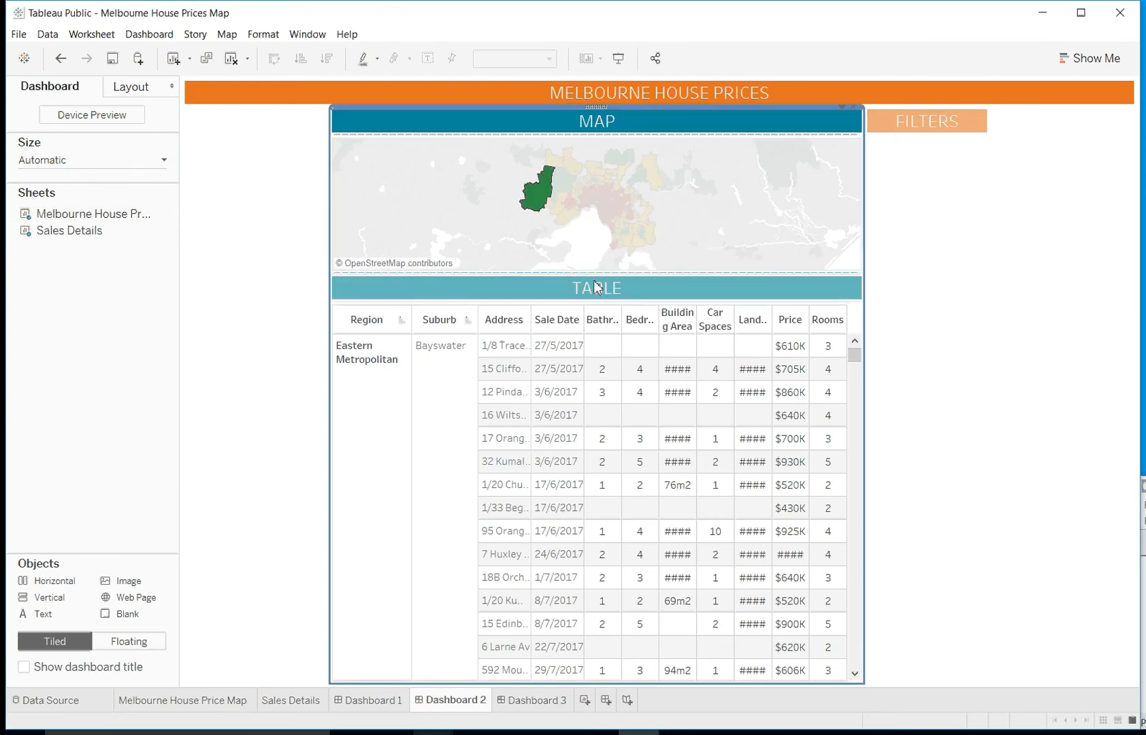
key("ctrl+z")
left_click(705, 197)
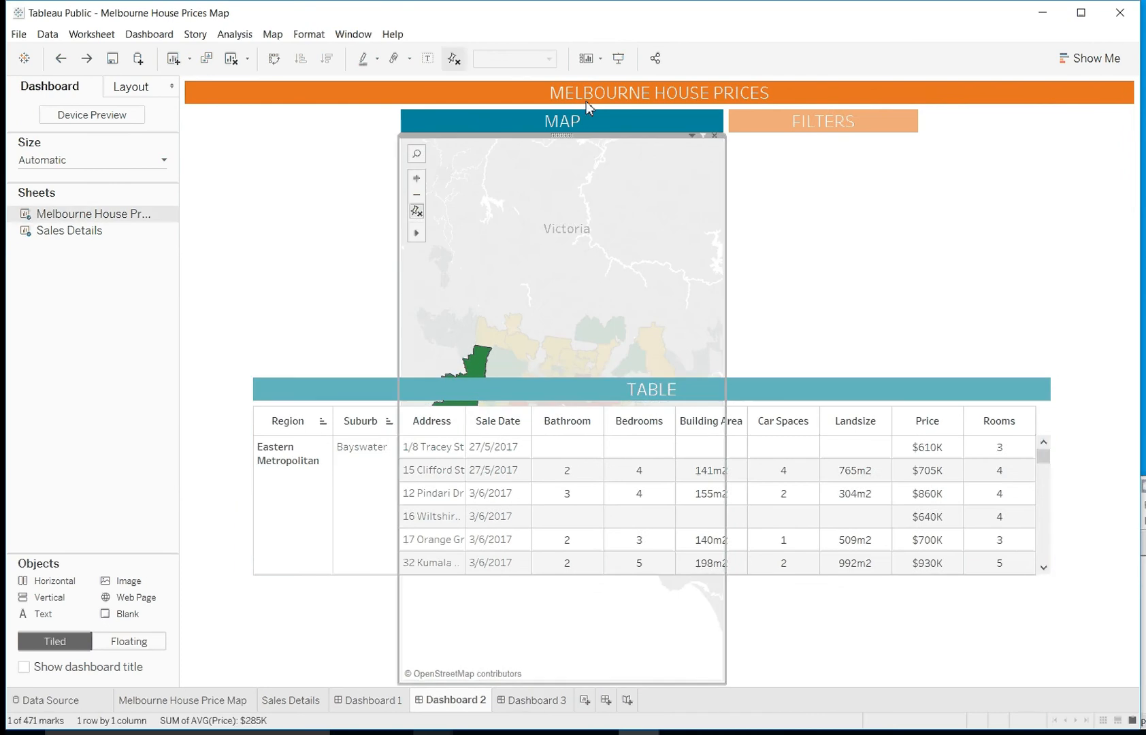
Step: Move the MAP container out of the horizontal container so it floats over the dashboard, removing any stray horizontal container
double_click(566, 107)
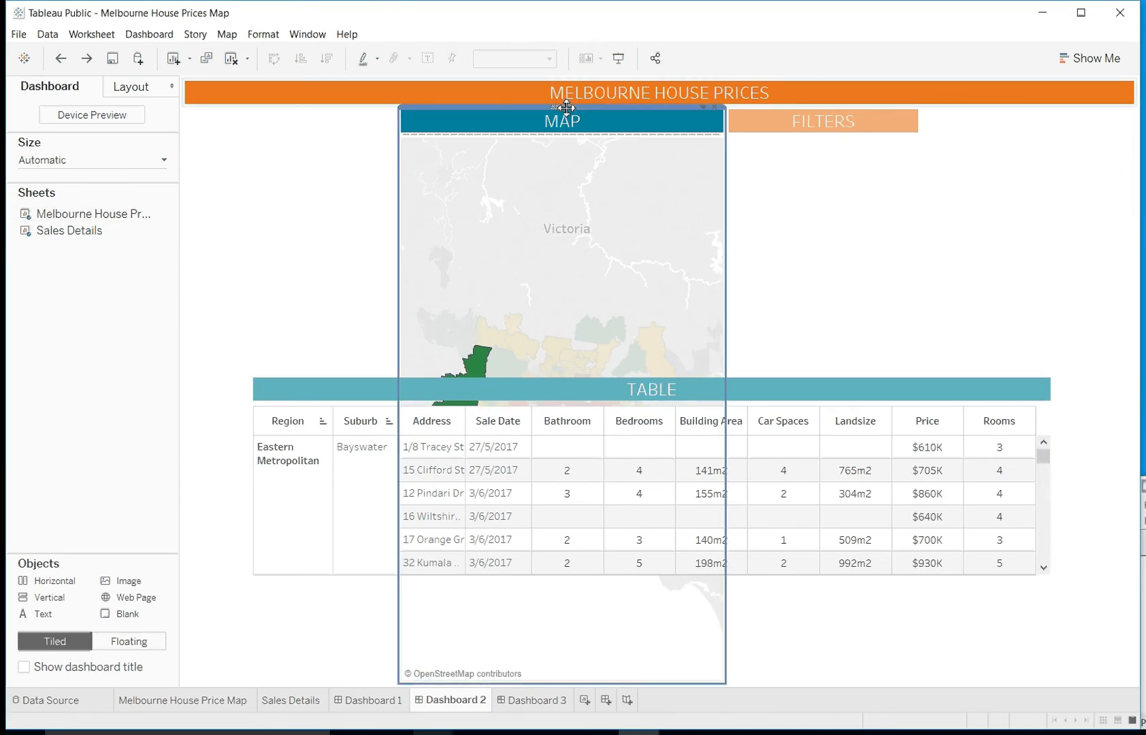
left_click_drag(567, 107, 734, 218)
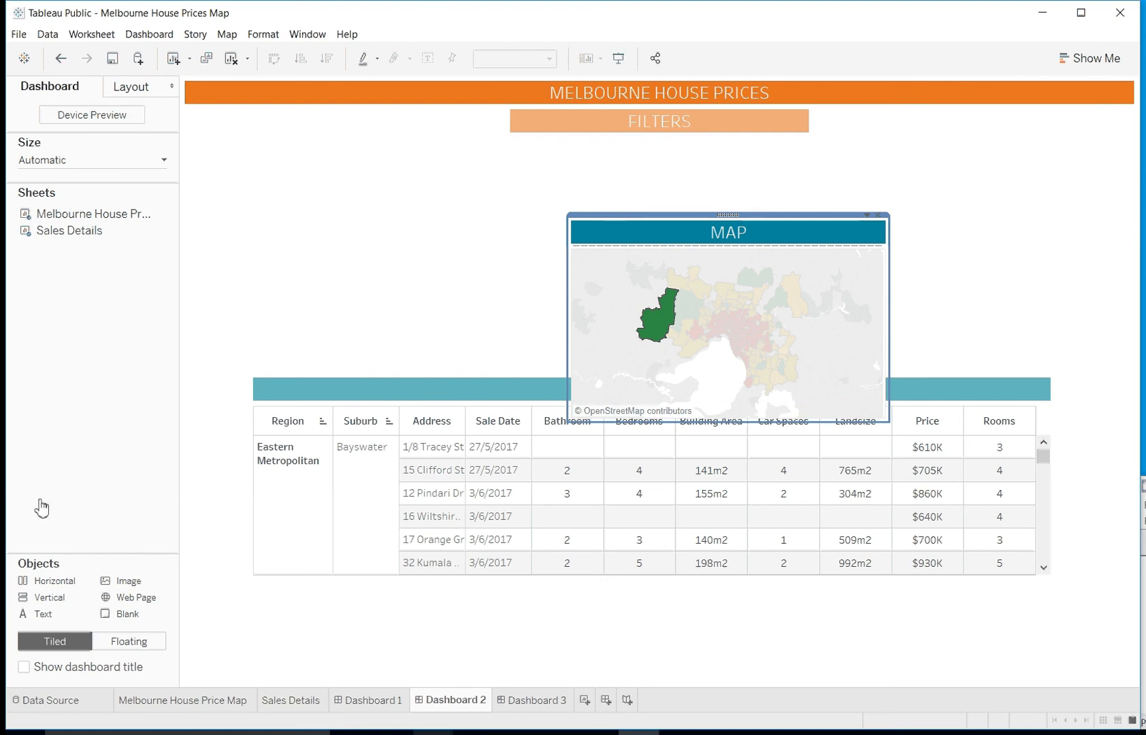
double_click(63, 594)
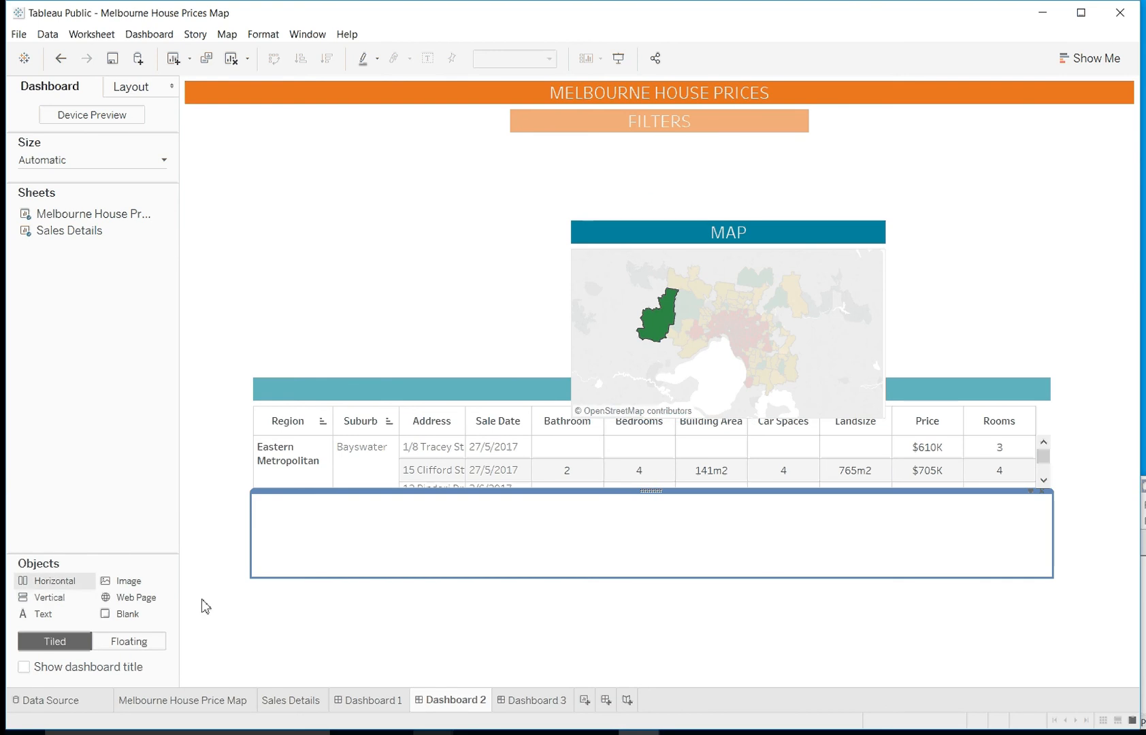
left_click(1041, 491)
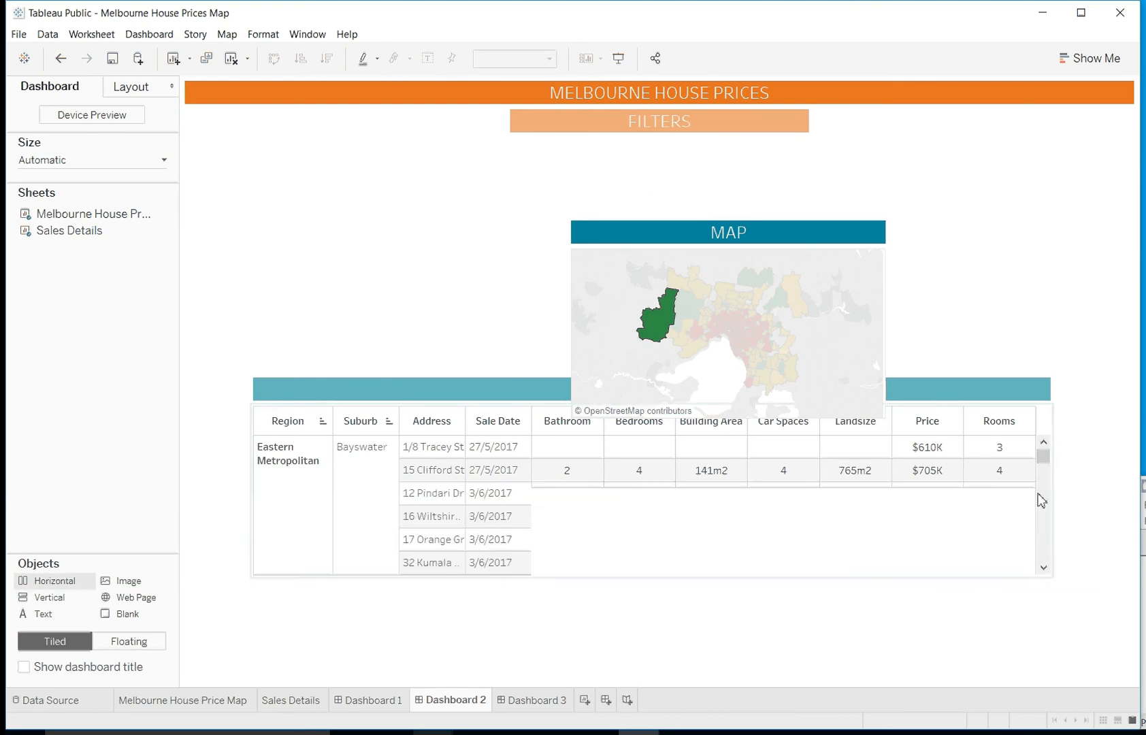
Step: Add a vertical container beside FILTERS in the horizontal container and put two blank objects inside it
left_click_drag(34, 602, 504, 128)
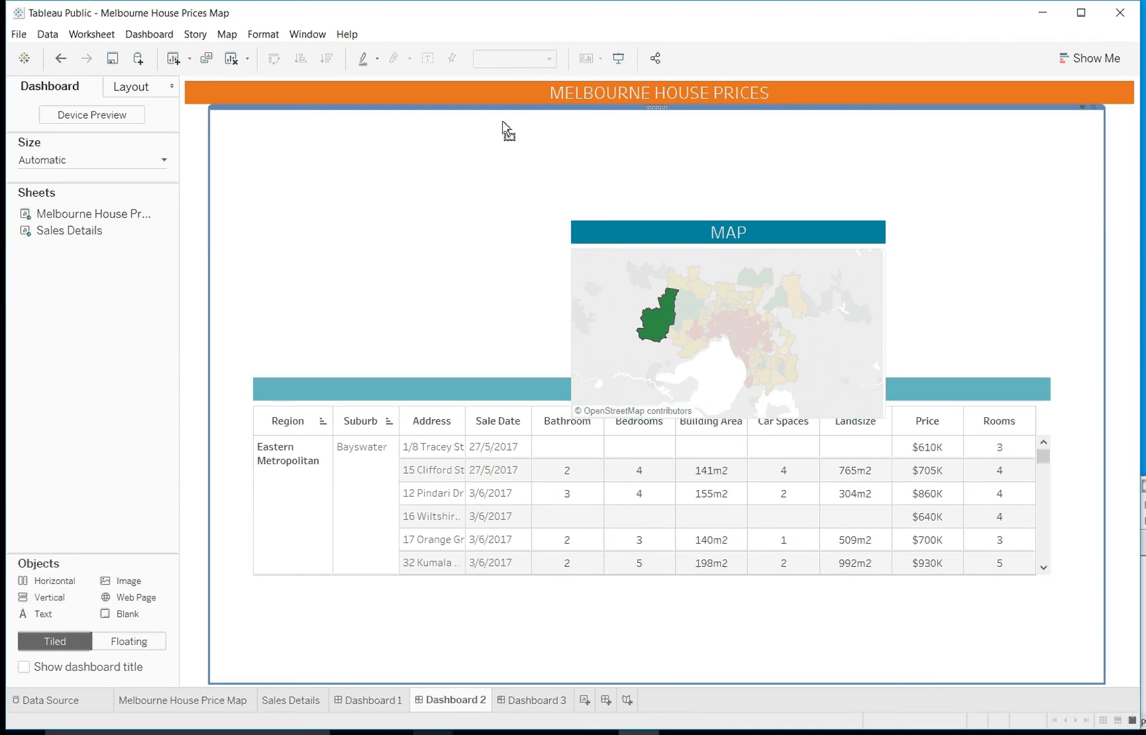
left_click_drag(122, 613, 390, 307)
mouse_move(113, 615)
left_mouse_down()
mouse_move(429, 297)
mouse_move(525, 174)
mouse_move(513, 130)
left_mouse_up()
Step: Stack the MAP container and the TABLE container inside the vertical container, with TABLE below MAP
left_click(731, 238)
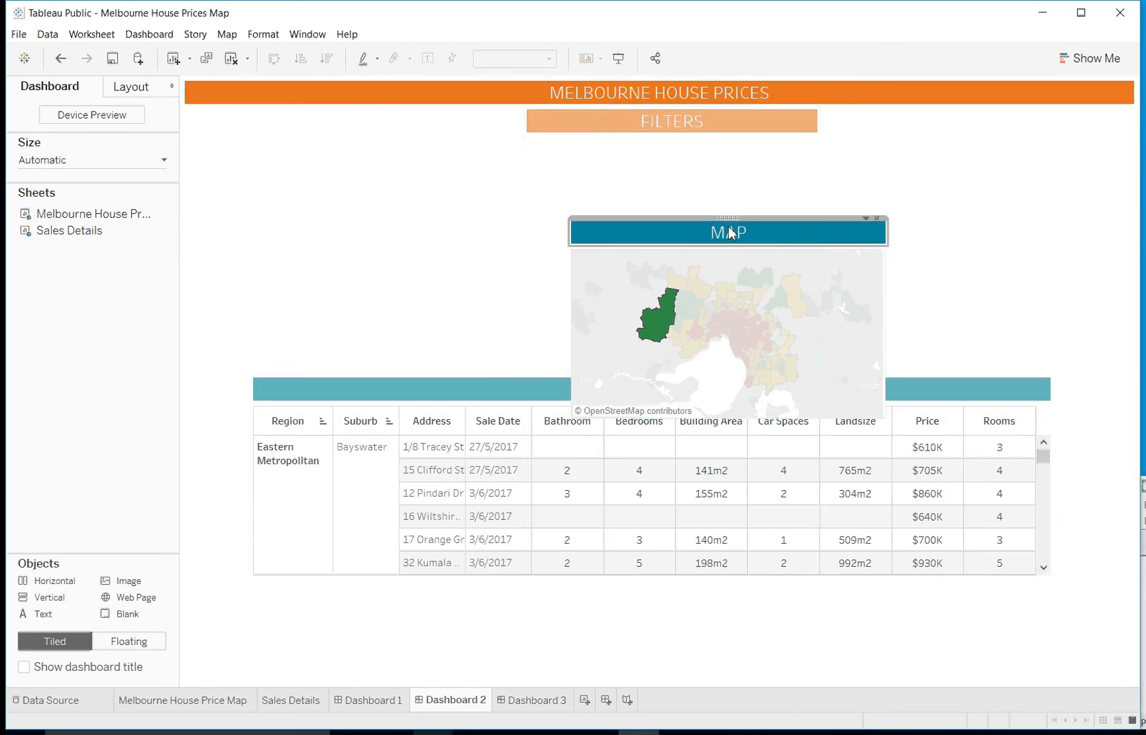
mouse_move(730, 217)
left_mouse_down()
mouse_move(562, 140)
mouse_move(524, 168)
mouse_move(514, 350)
mouse_move(509, 321)
mouse_move(519, 402)
mouse_move(512, 370)
left_mouse_up()
left_click(616, 393)
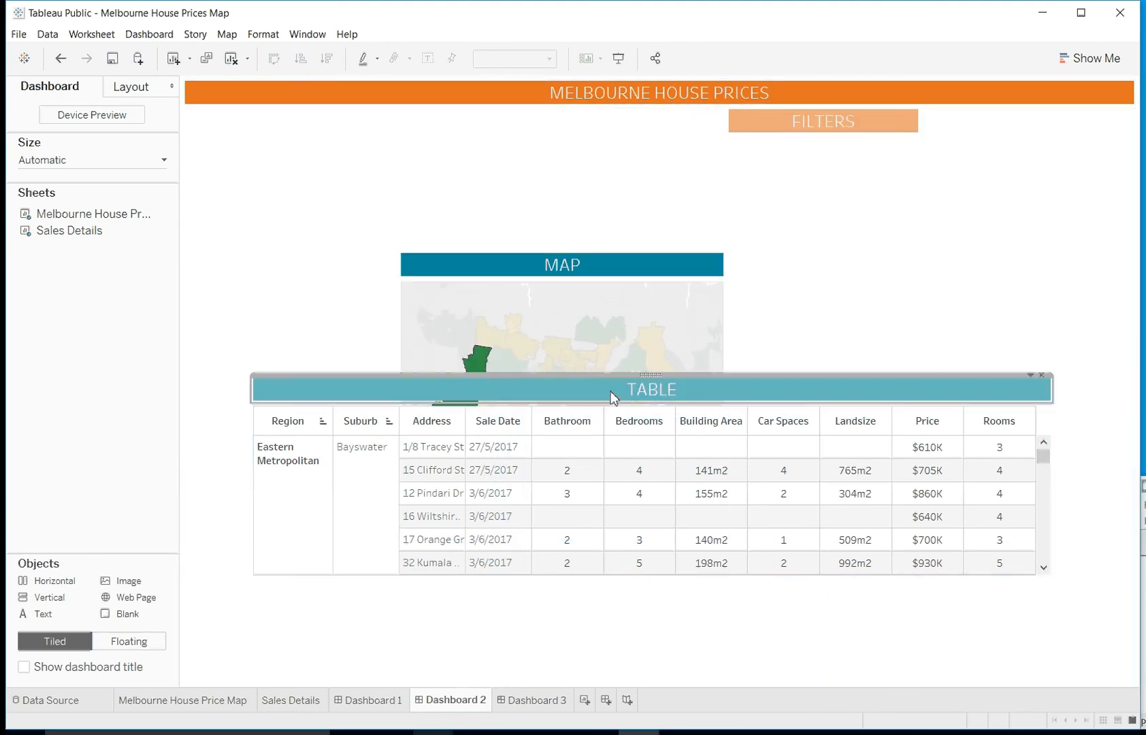
left_click_drag(650, 376, 581, 550)
left_click_drag(550, 482, 568, 621)
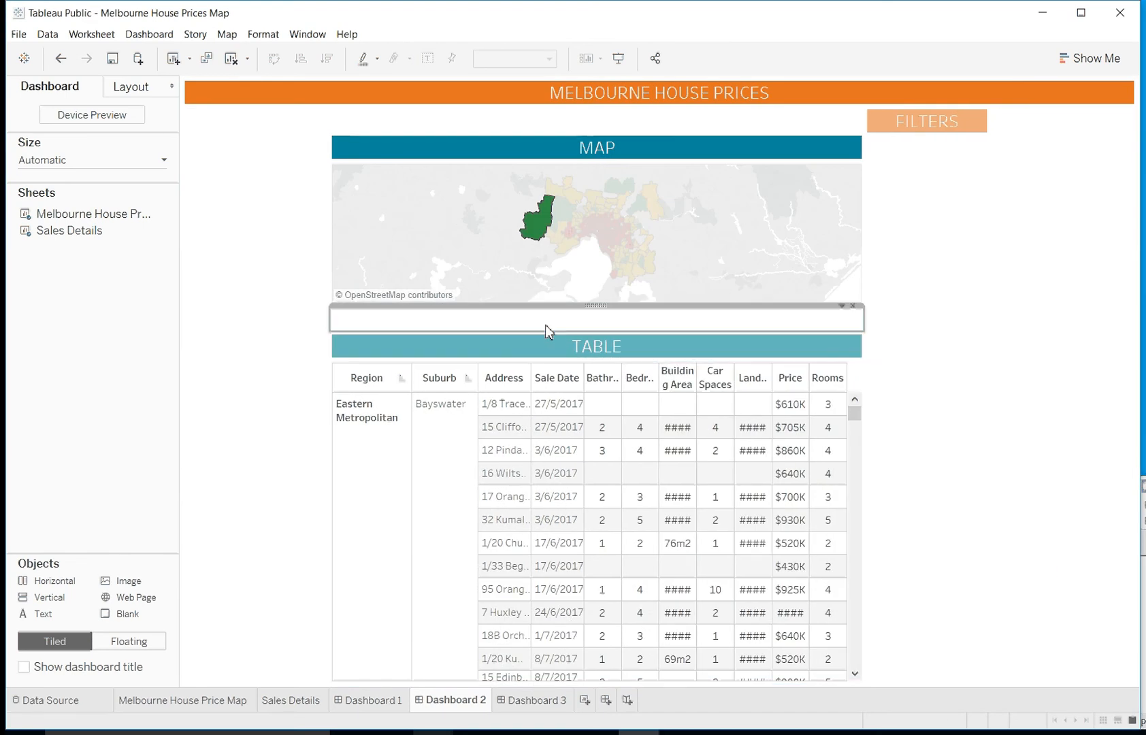
Step: Remove the blank objects around the MAP and TABLE sections and at both ends of the horizontal container
left_click(852, 305)
left_click_drag(788, 158, 856, 116)
left_click(225, 243)
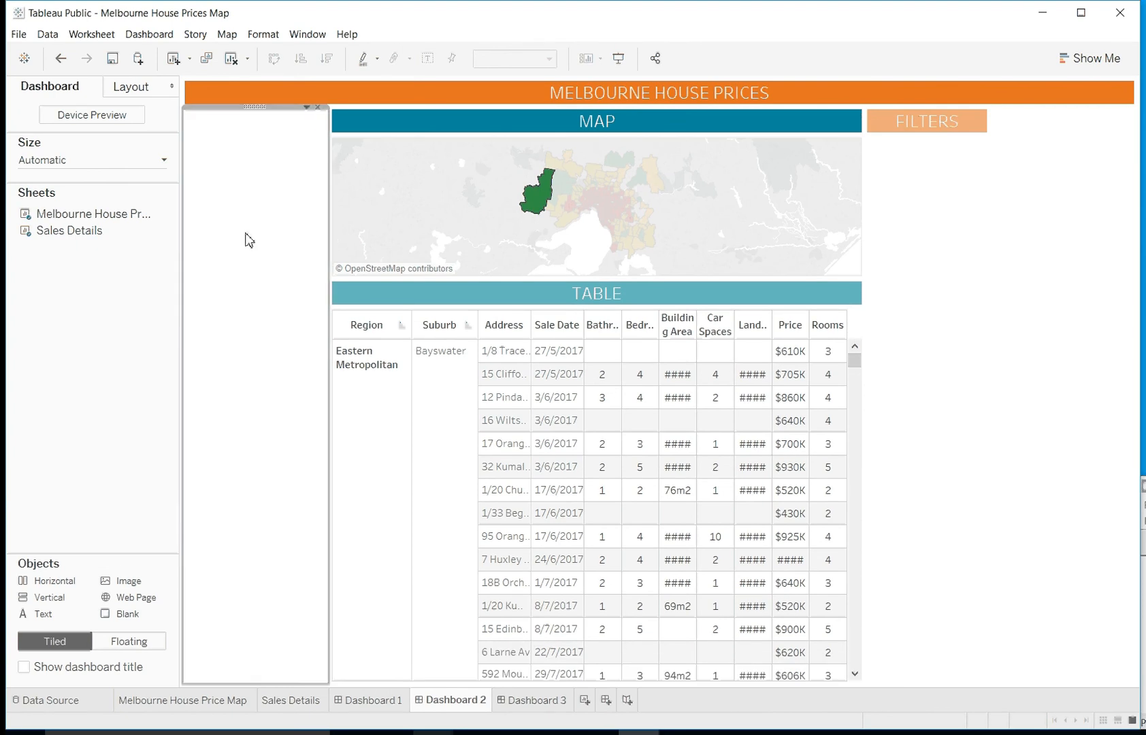
left_click(317, 107)
left_click(1019, 181)
left_click(1128, 112)
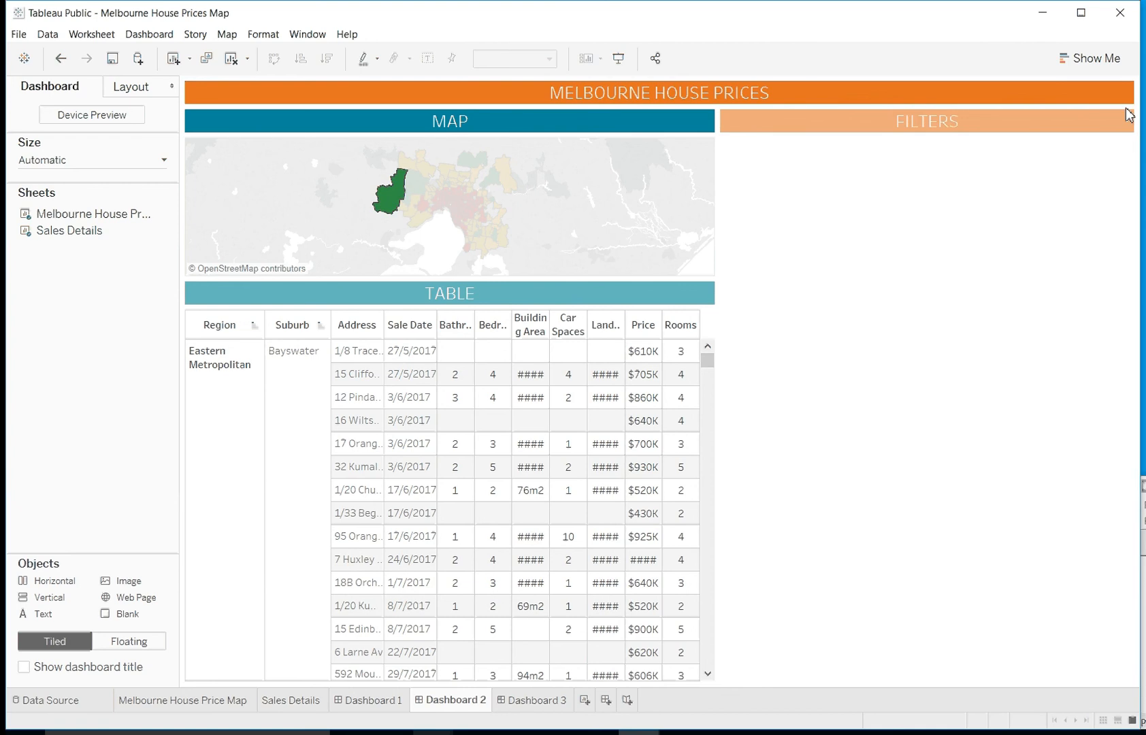
Step: Set the height of the MELBOURNE HOUSE PRICES banner to 48 pixels
left_click(880, 309)
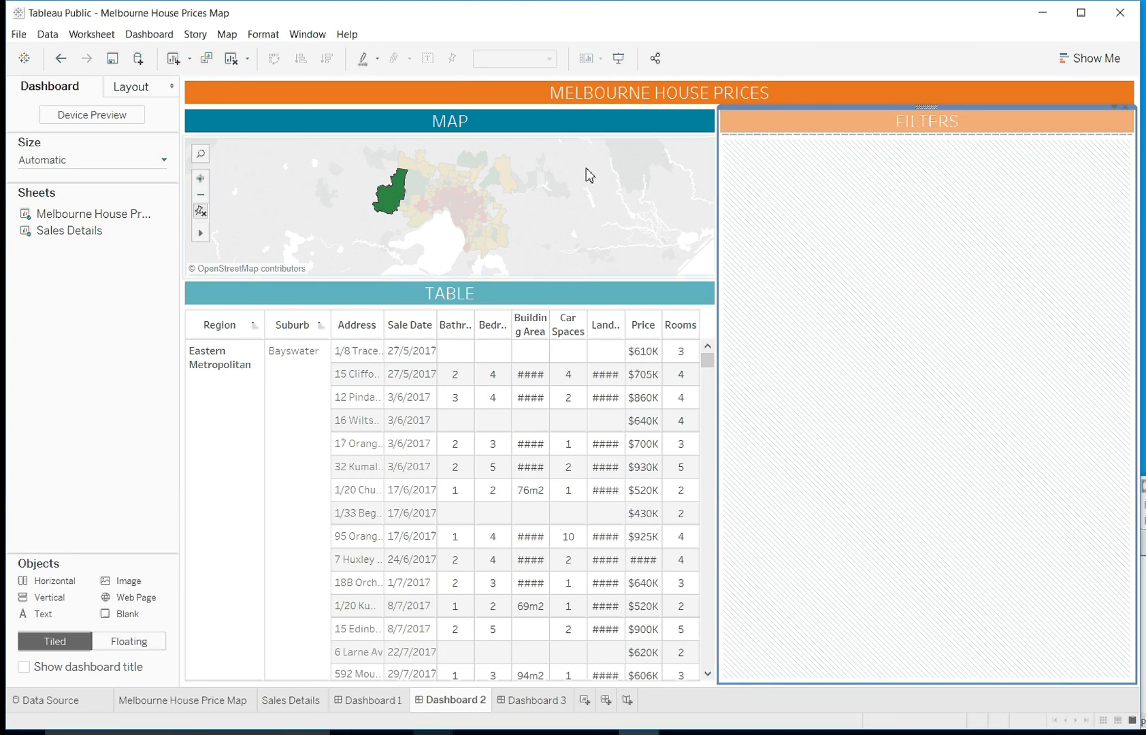
left_click(884, 98)
left_click(1114, 79)
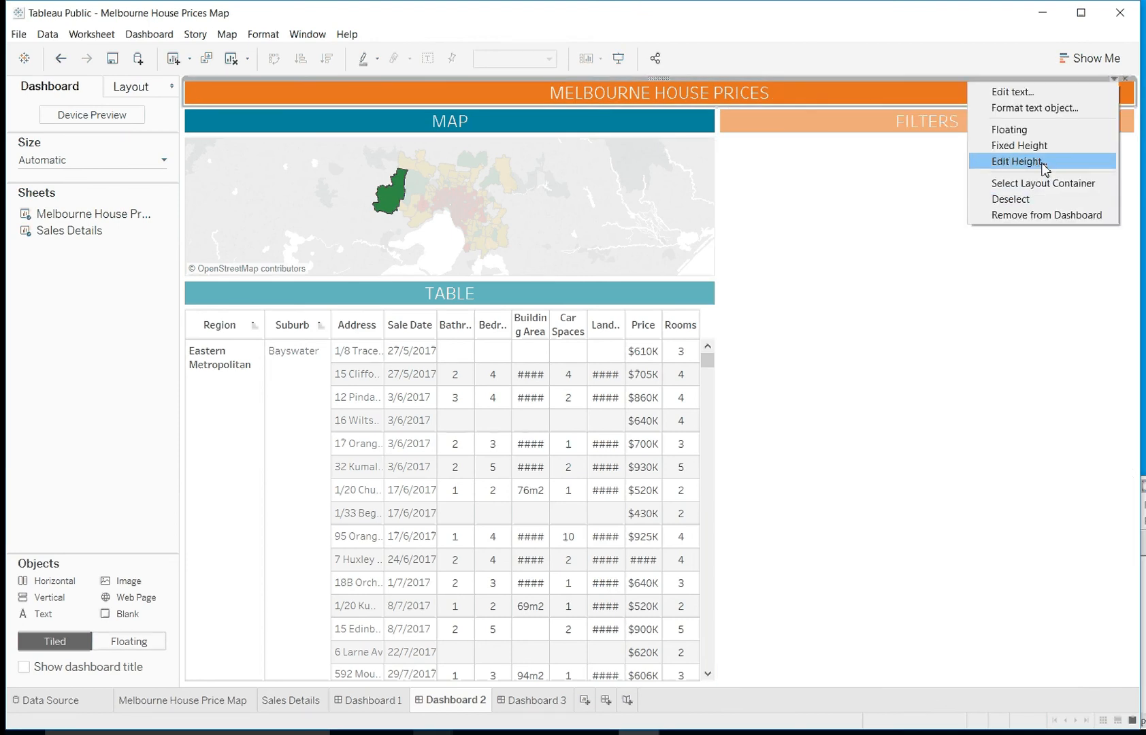
left_click(1044, 168)
type("48")
key("Return")
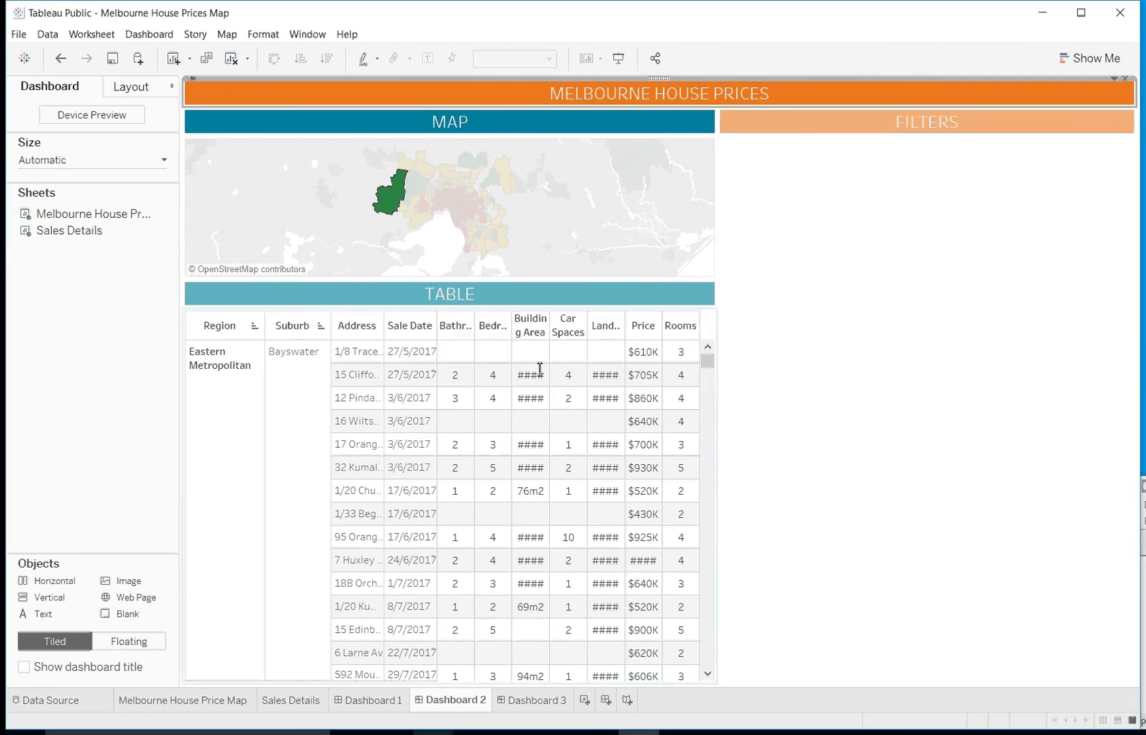
Step: Set the MAP heading's height to 43 pixels, leaving its text unedited
double_click(523, 126)
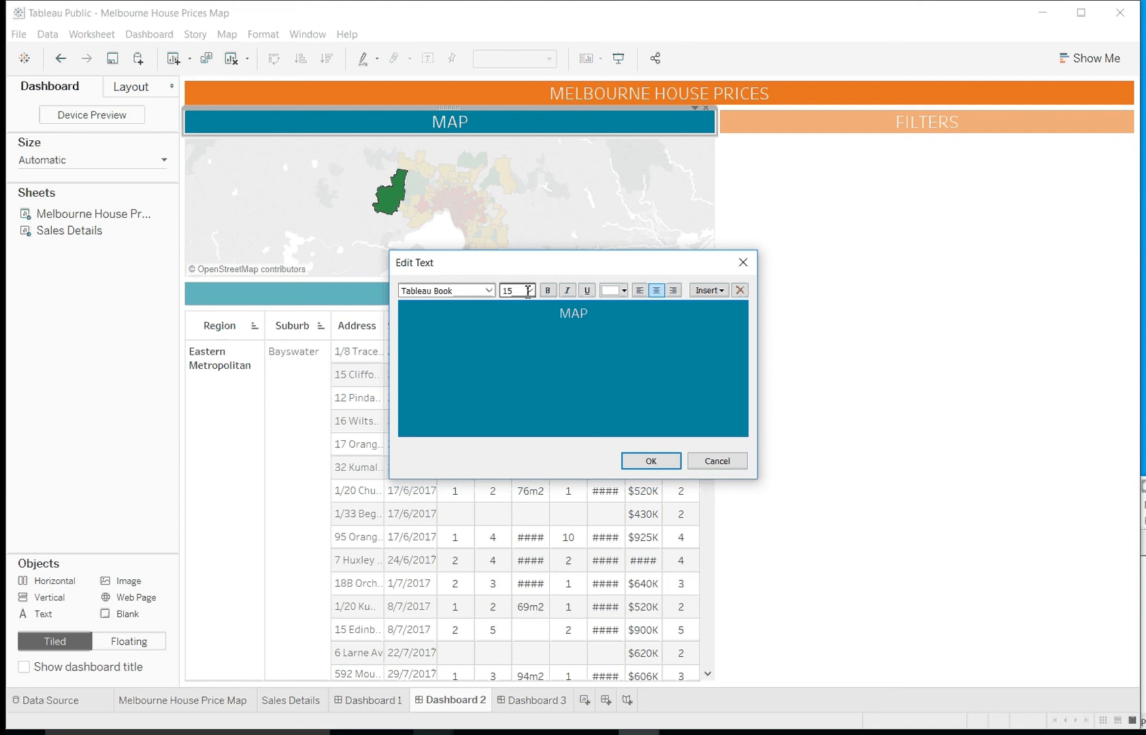
left_click(742, 262)
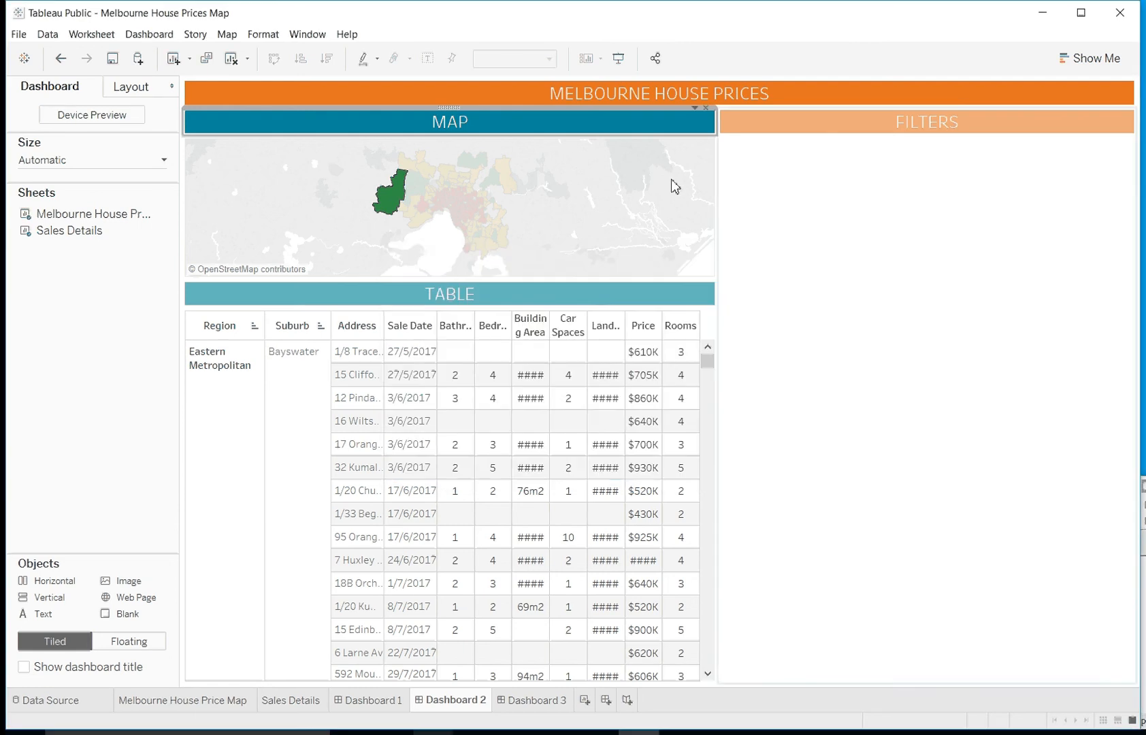
right_click(445, 107)
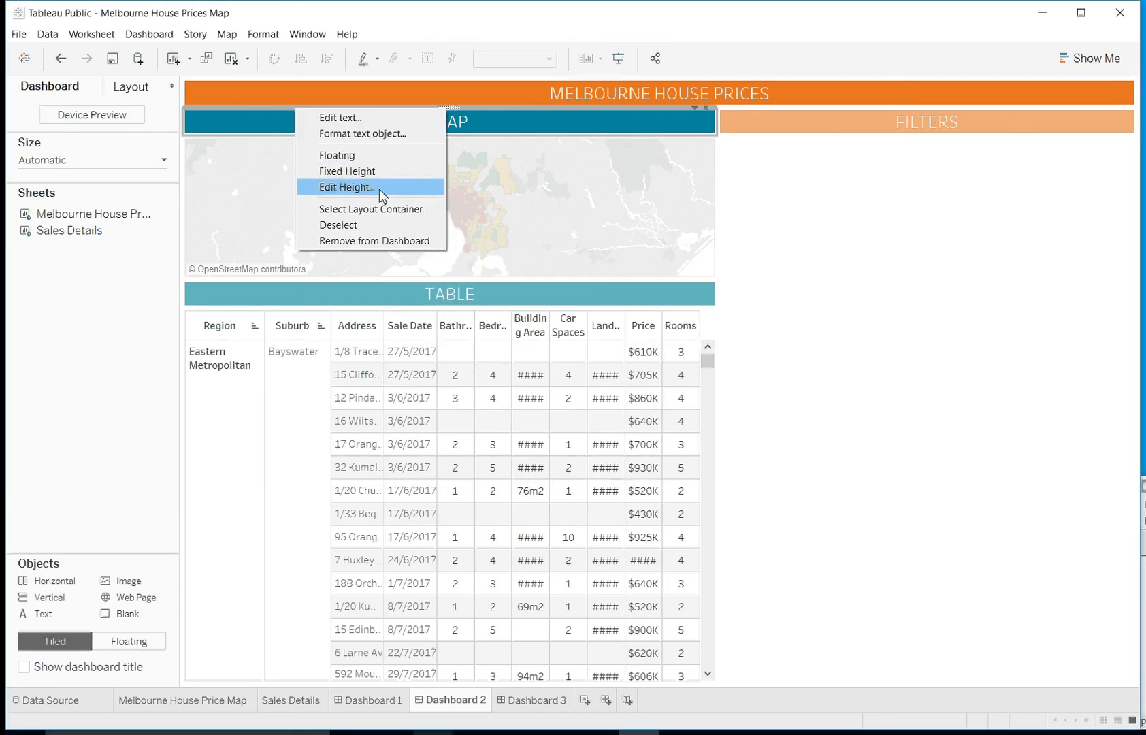
left_click(347, 187)
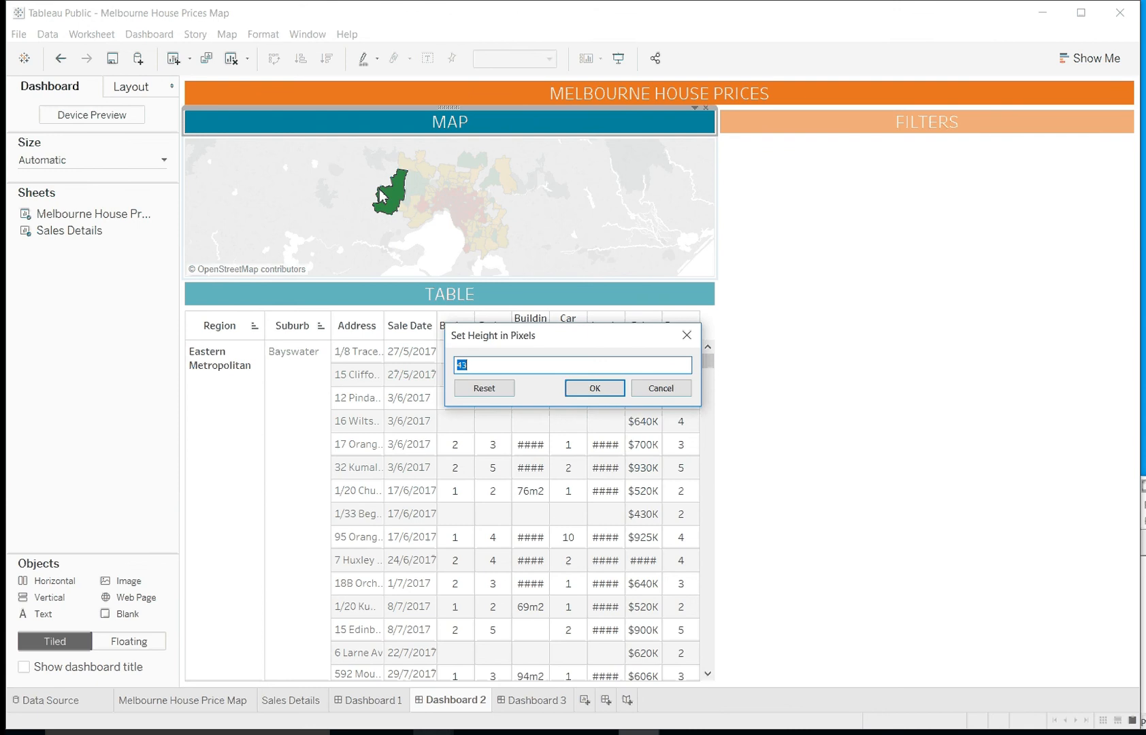
key("Return")
Step: Set the TABLE heading's height to 43 pixels
left_click(449, 297)
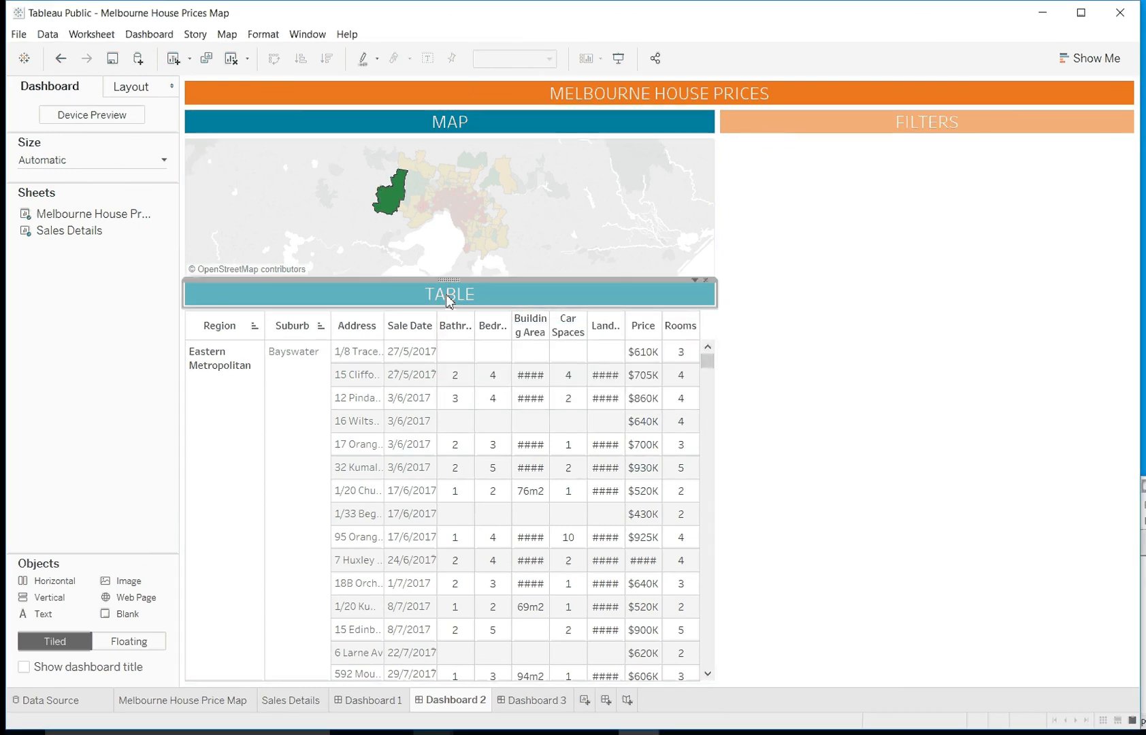
double_click(450, 281)
right_click(451, 283)
left_click(552, 308)
left_click(489, 301)
right_click(459, 281)
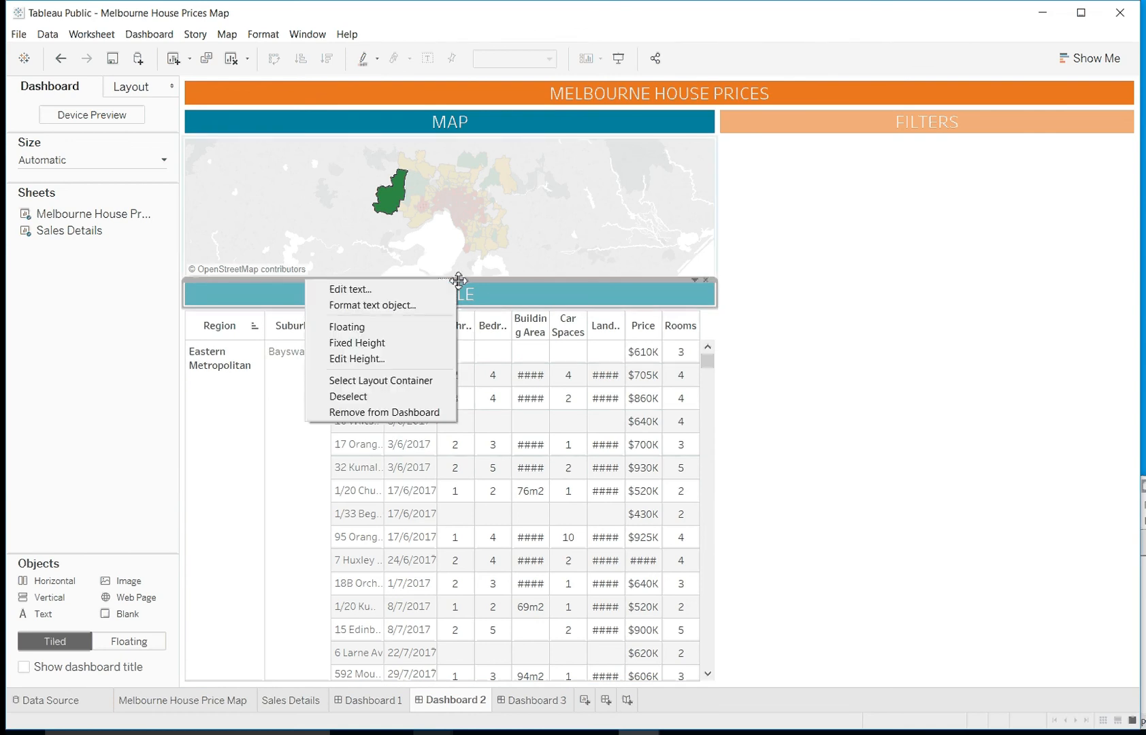
left_click(544, 302)
double_click(451, 282)
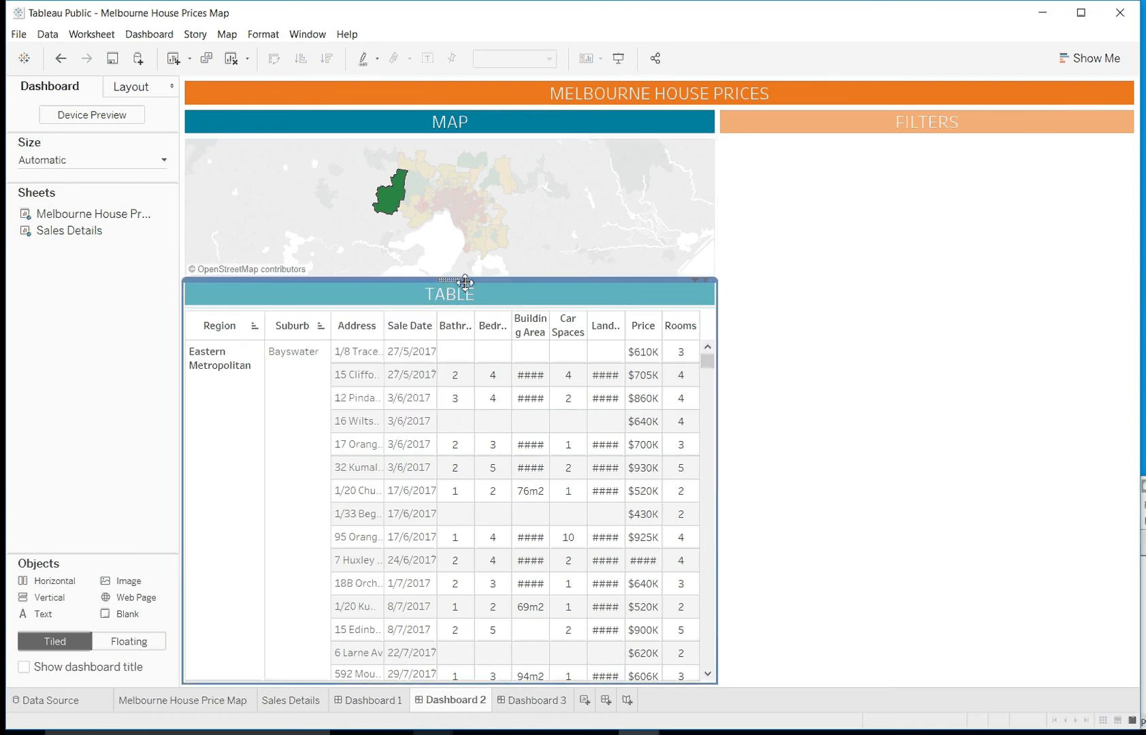
mouse_move(521, 455)
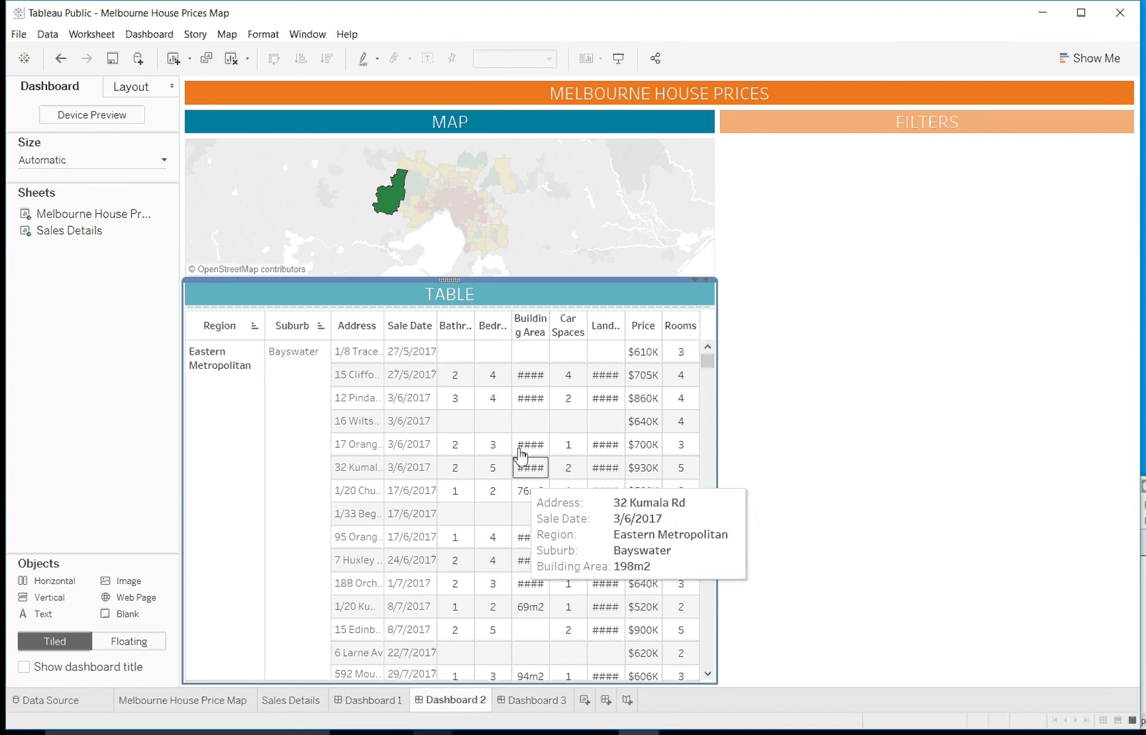
left_click(453, 284)
right_click(452, 279)
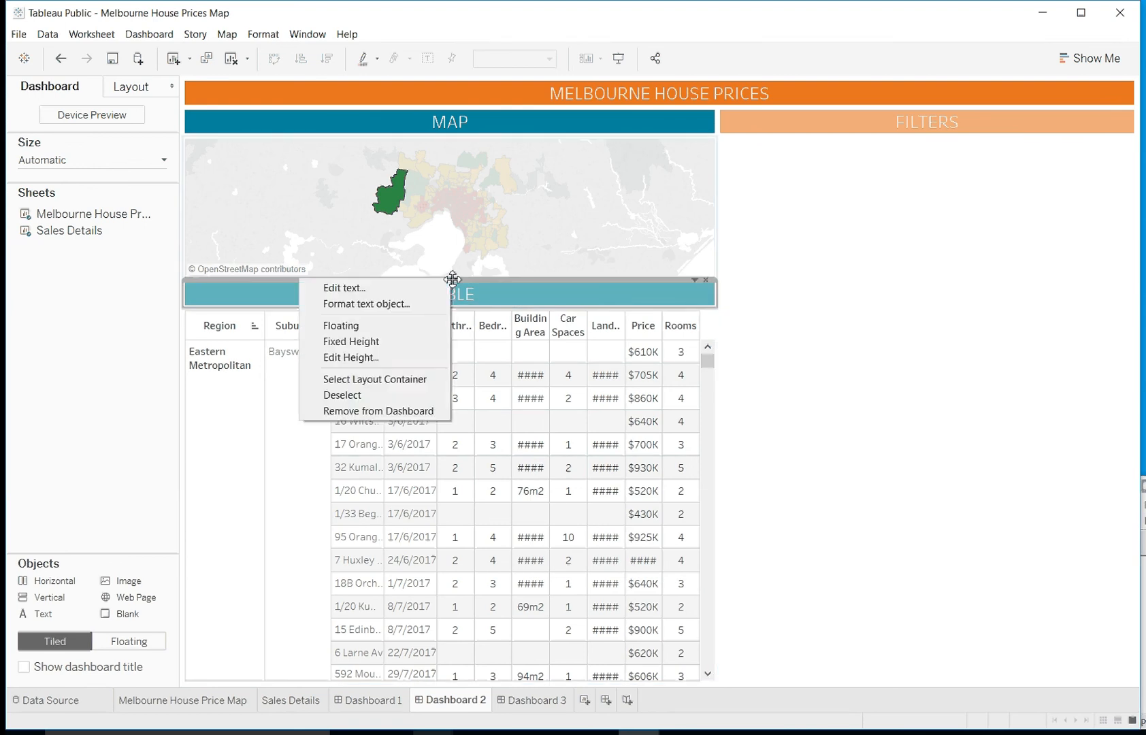
left_click(397, 357)
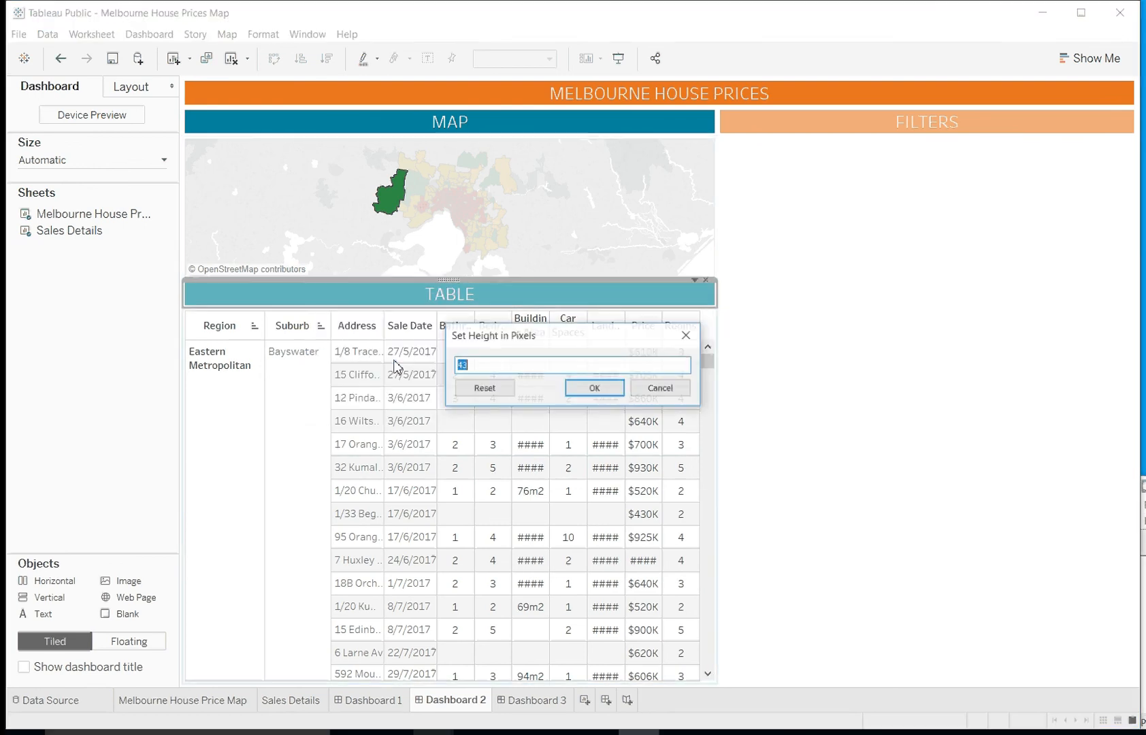
left_click(559, 388)
Step: Set the width of the container holding the FILTERS heading to 200 pixels
left_click(823, 401)
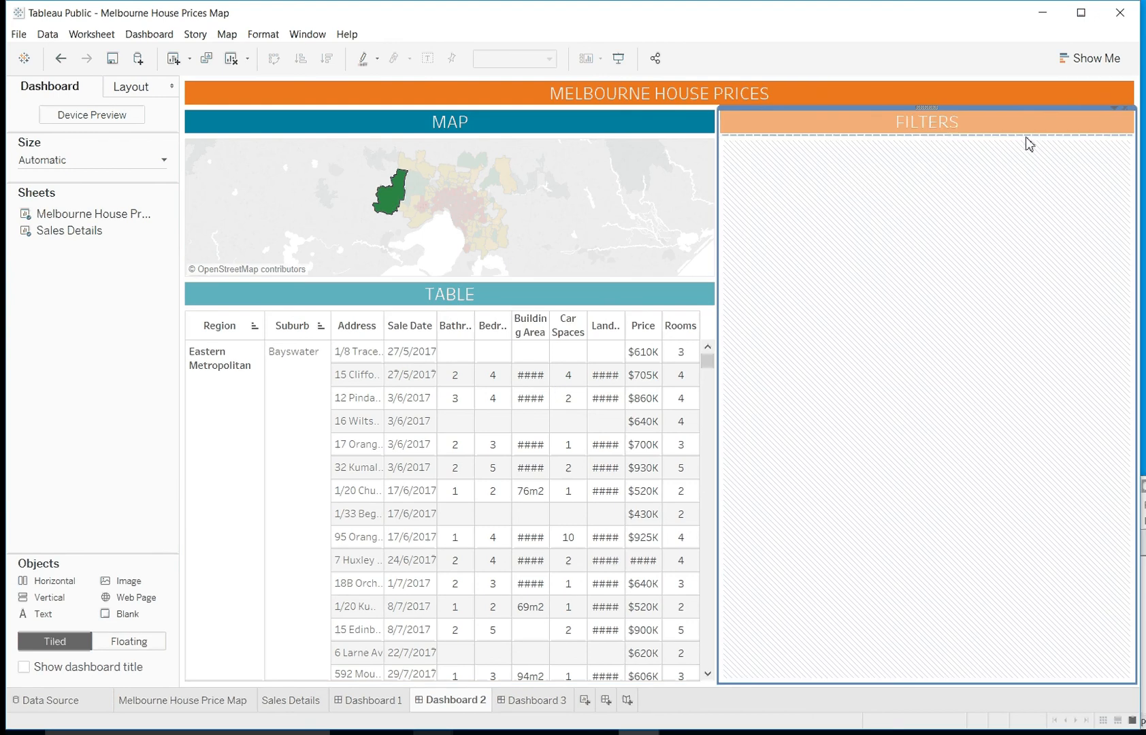
left_click(916, 131)
left_click(926, 142)
left_click(930, 124)
double_click(929, 109)
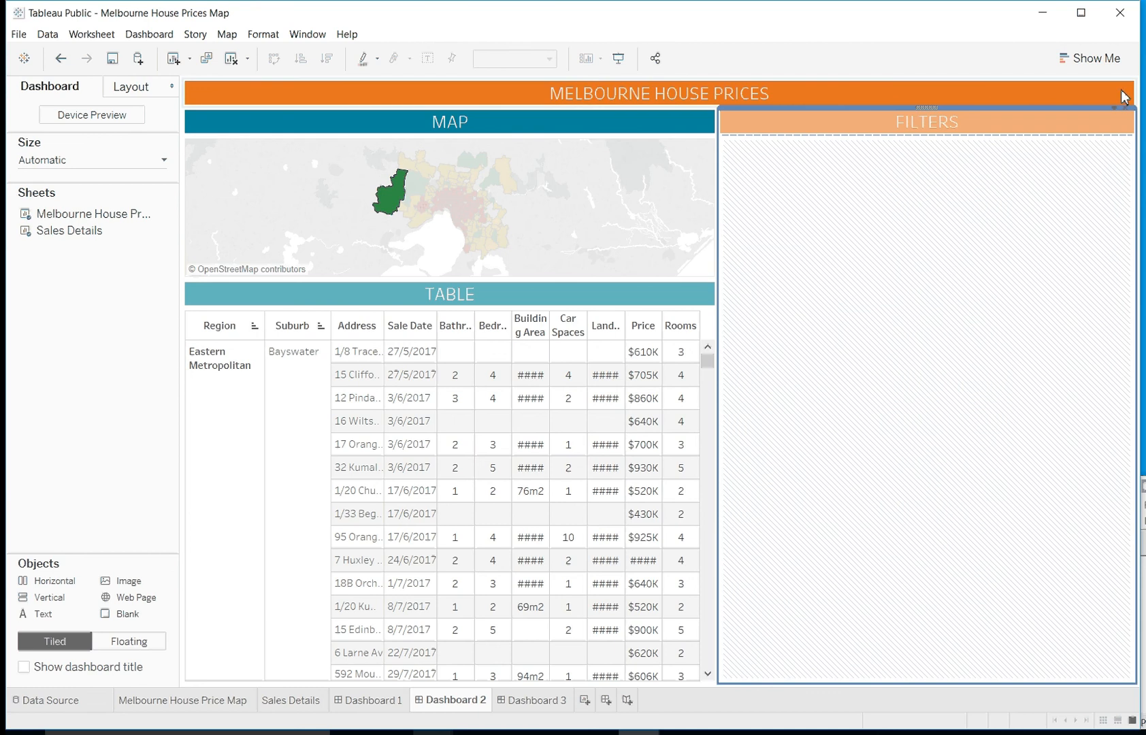
left_click(1117, 110)
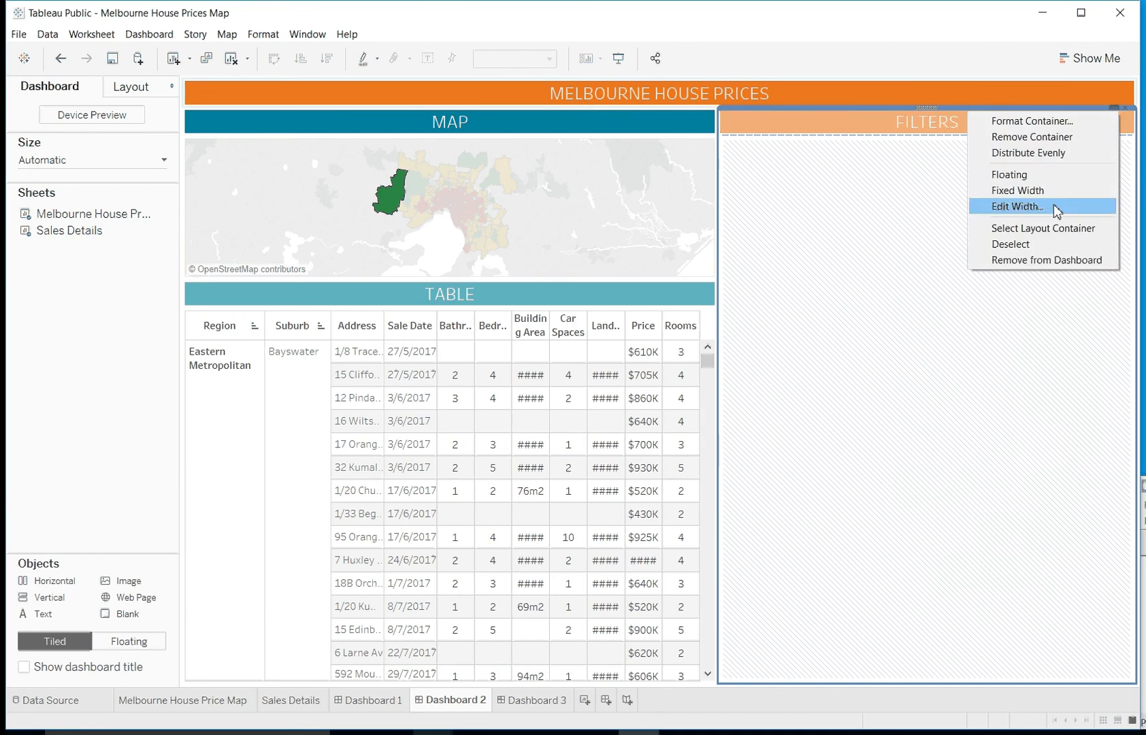
left_click(1044, 206)
type("200")
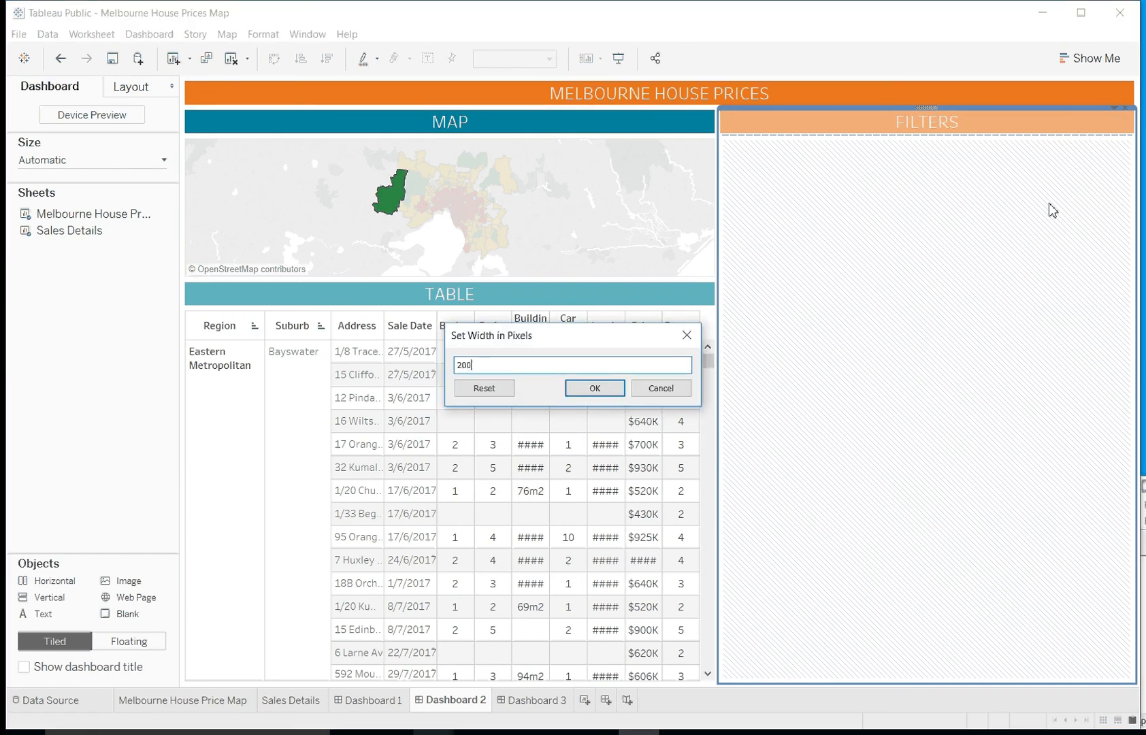
key("Return")
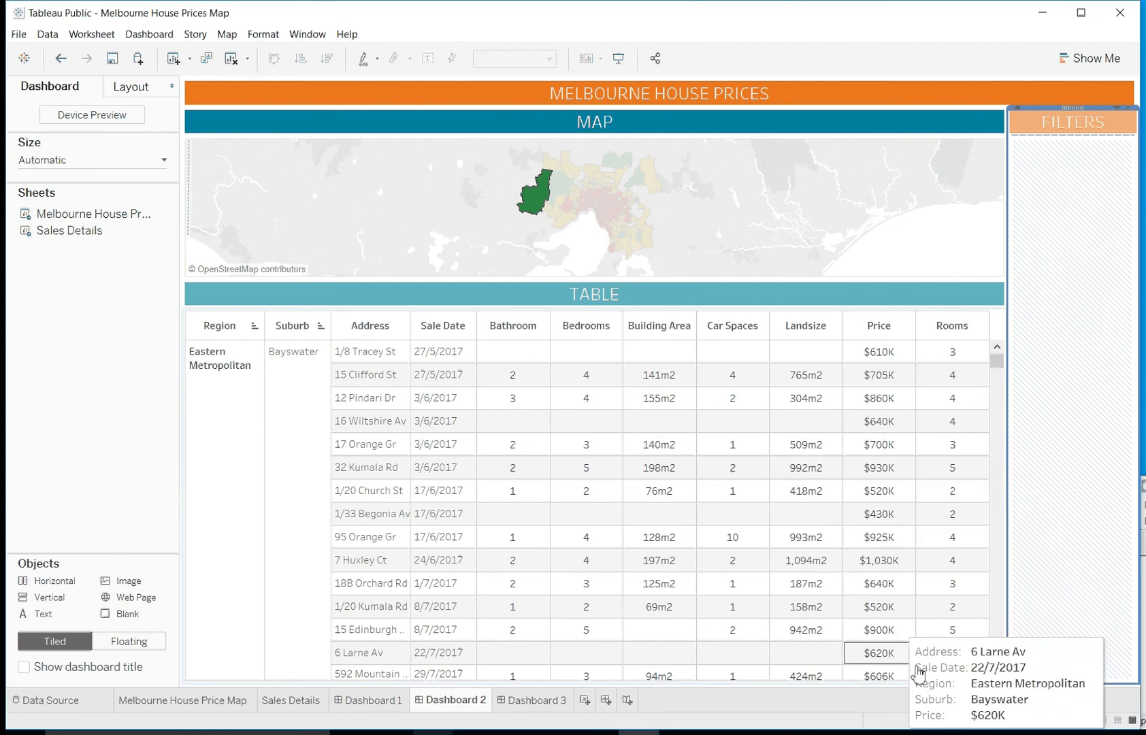
Step: Enlarge the map to about two and a half times its height by lowering its lower boundary, and clear the selected map area
left_click(679, 253)
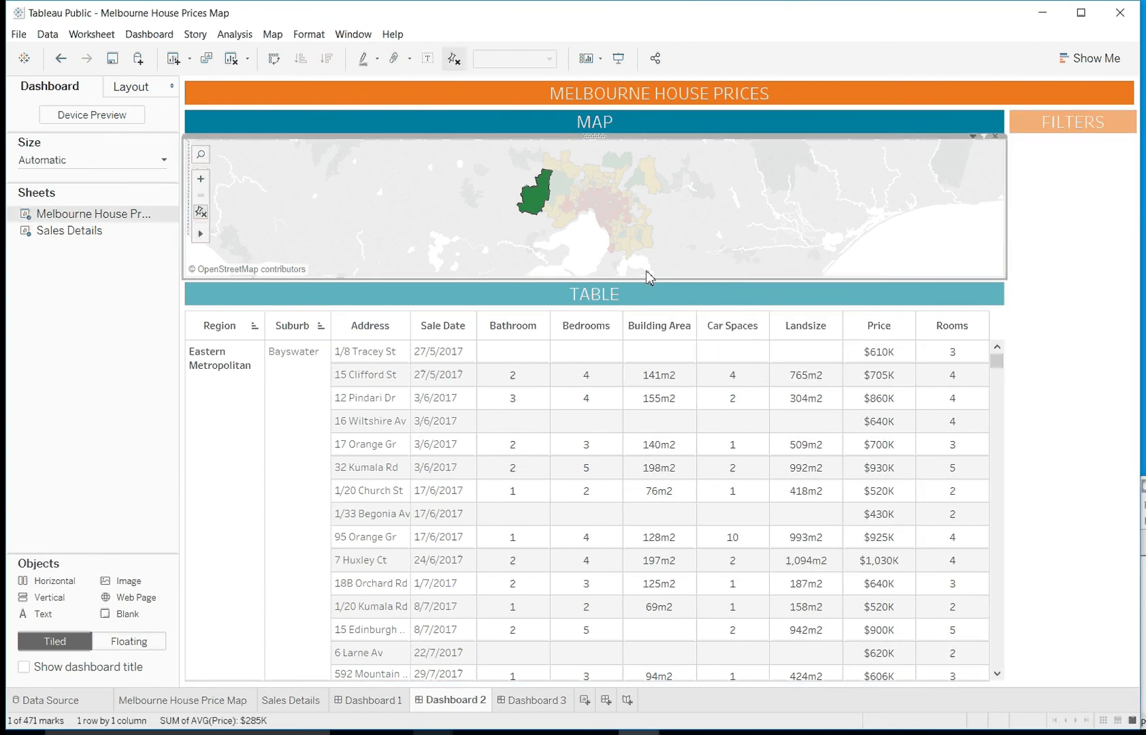
left_click_drag(649, 278, 665, 476)
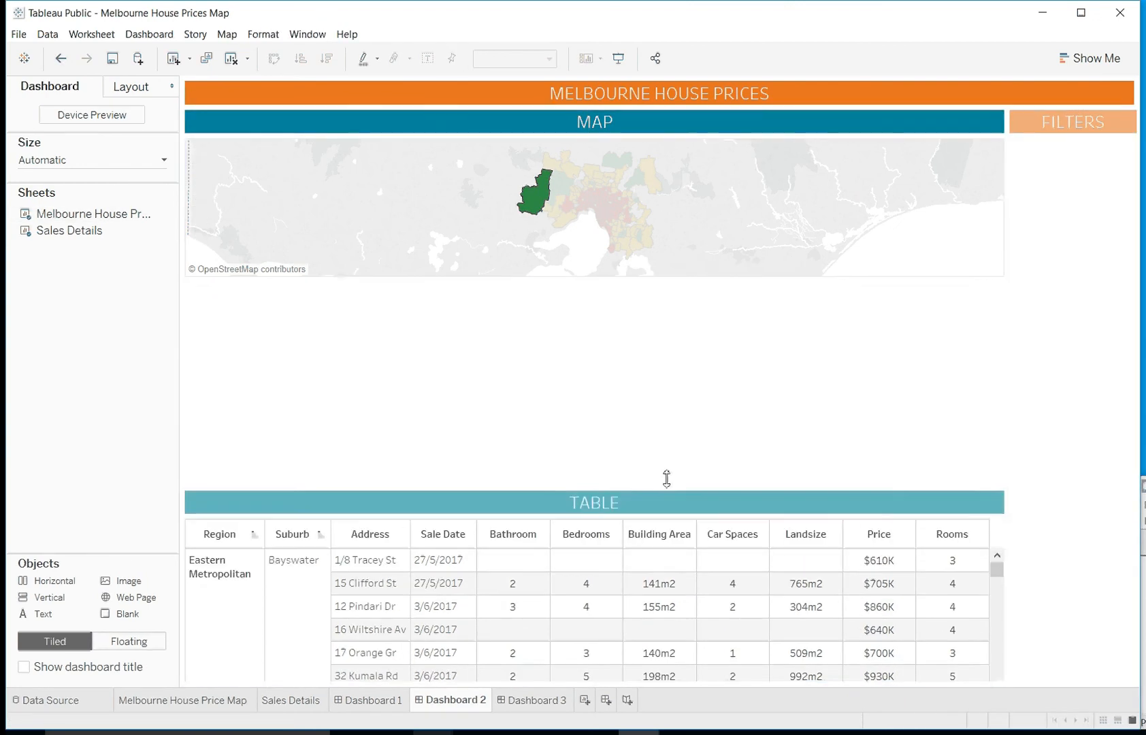
left_click(451, 300)
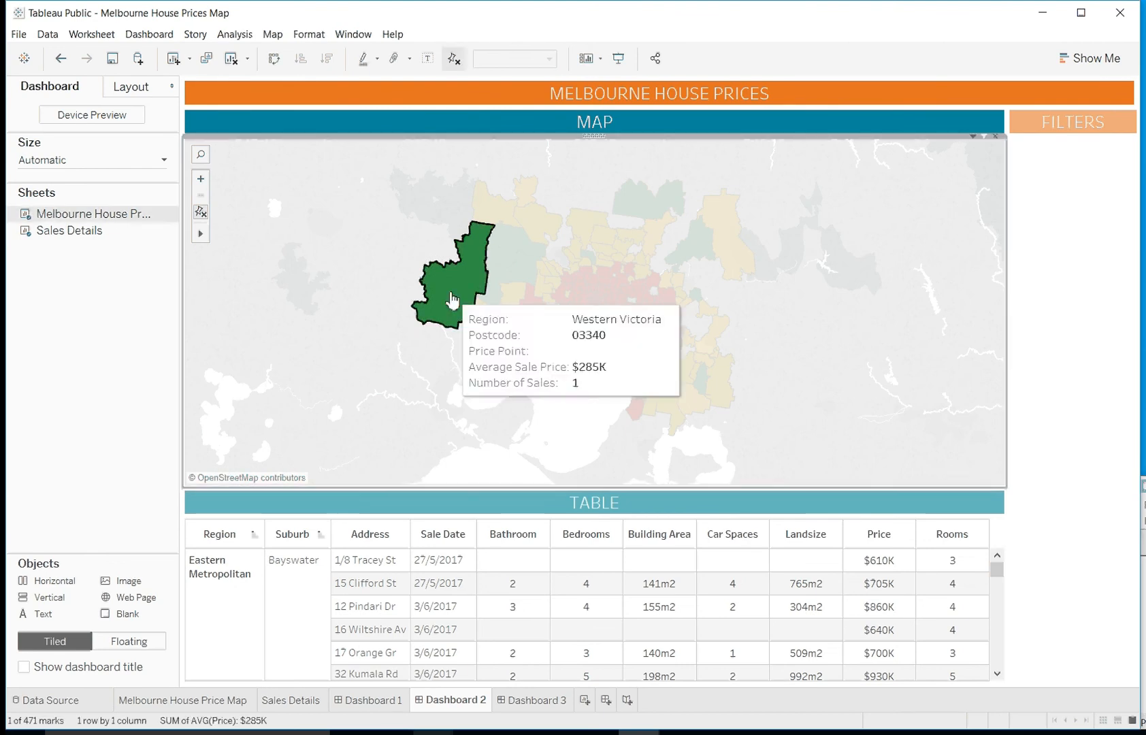
left_click(451, 299)
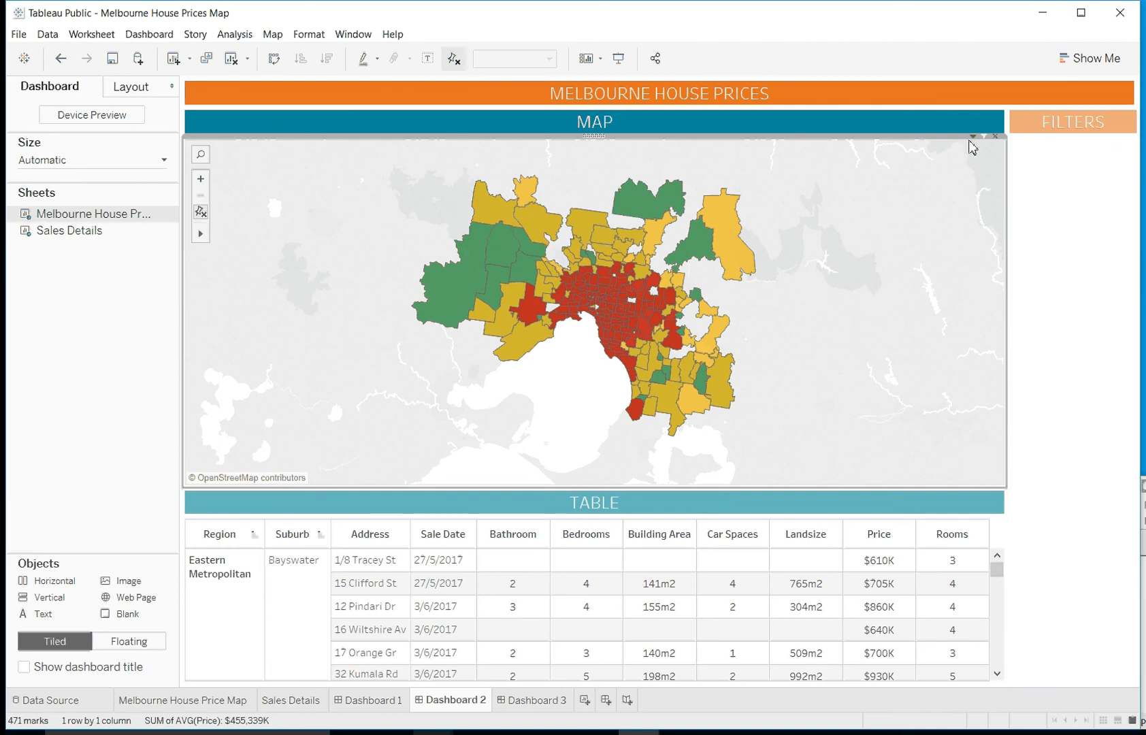
Step: Add the map's Region filter directly beneath the FILTERS heading and display it as a Multiple Values (dropdown)
left_click(973, 136)
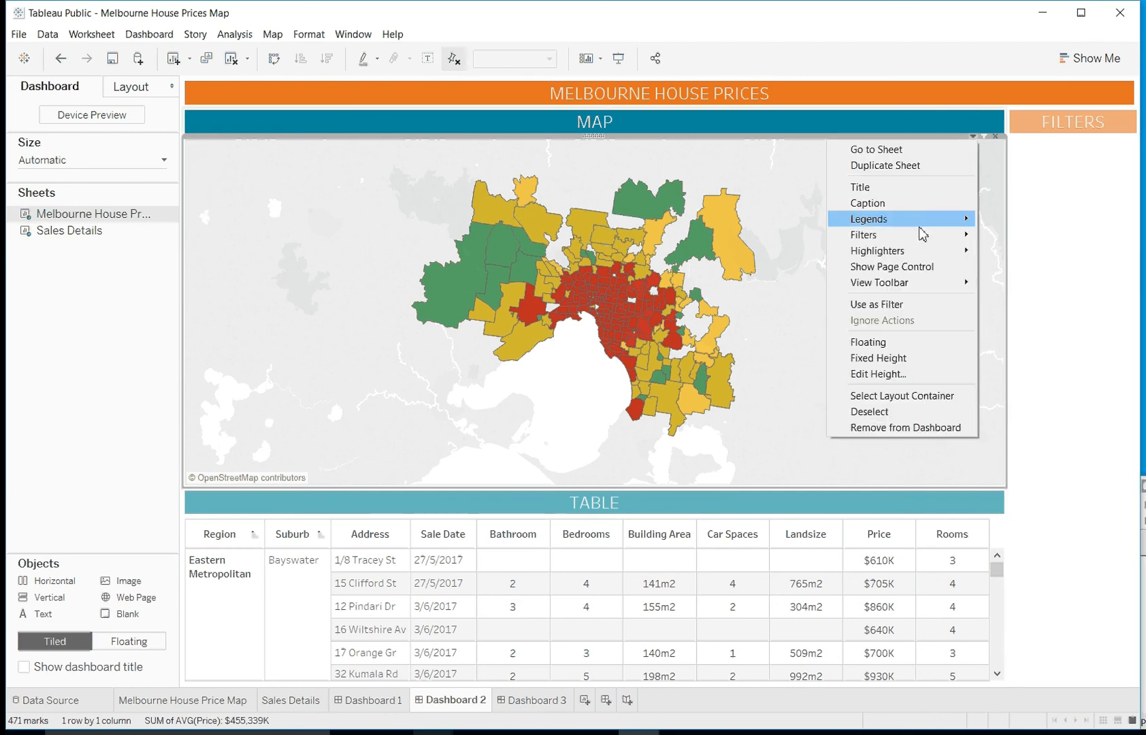
mouse_move(923, 234)
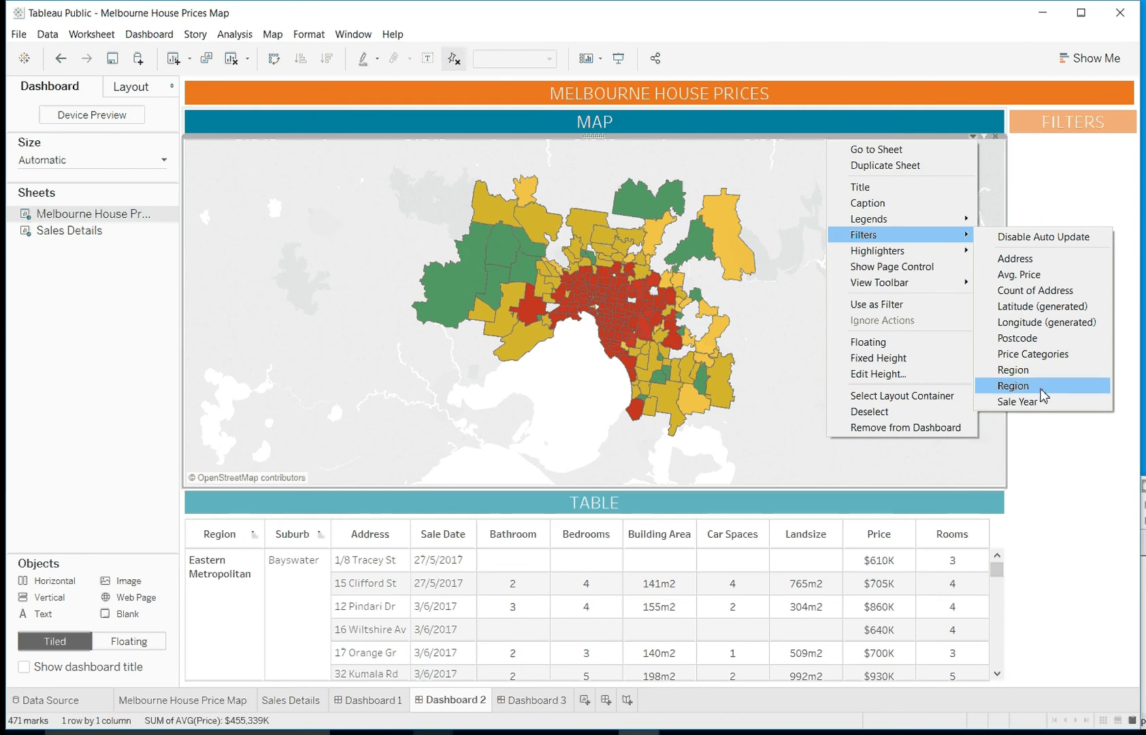
left_click(1042, 391)
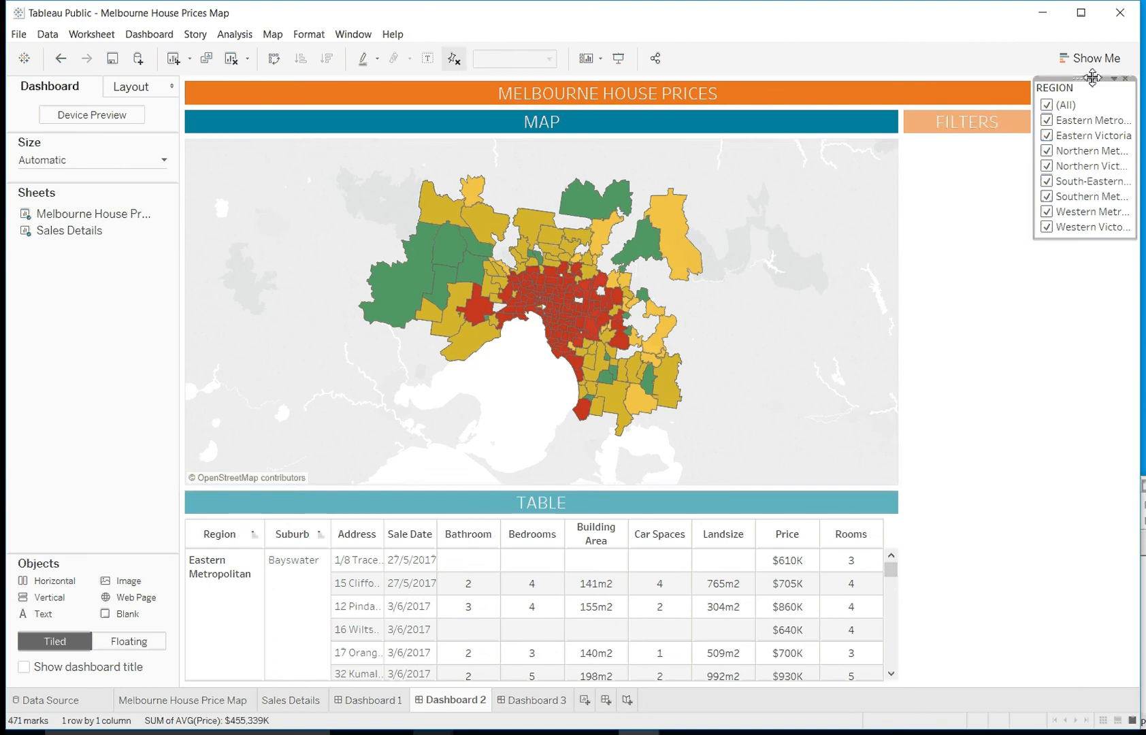
left_click_drag(1092, 77, 1024, 150)
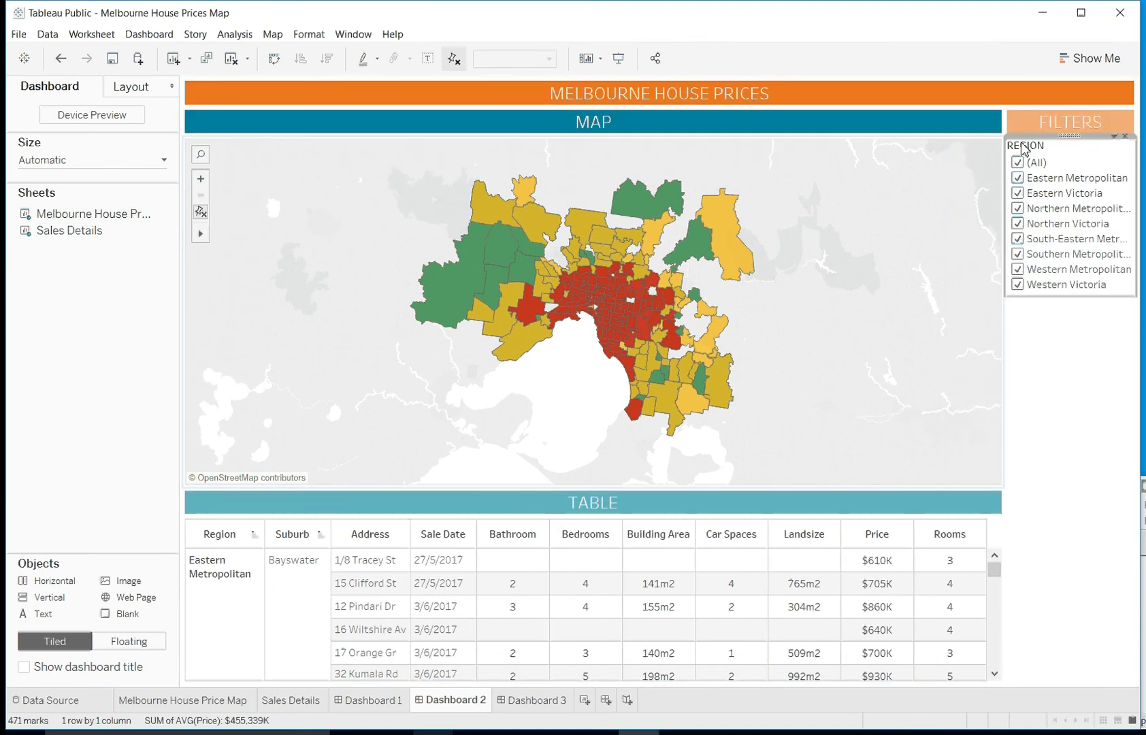
left_click(1114, 136)
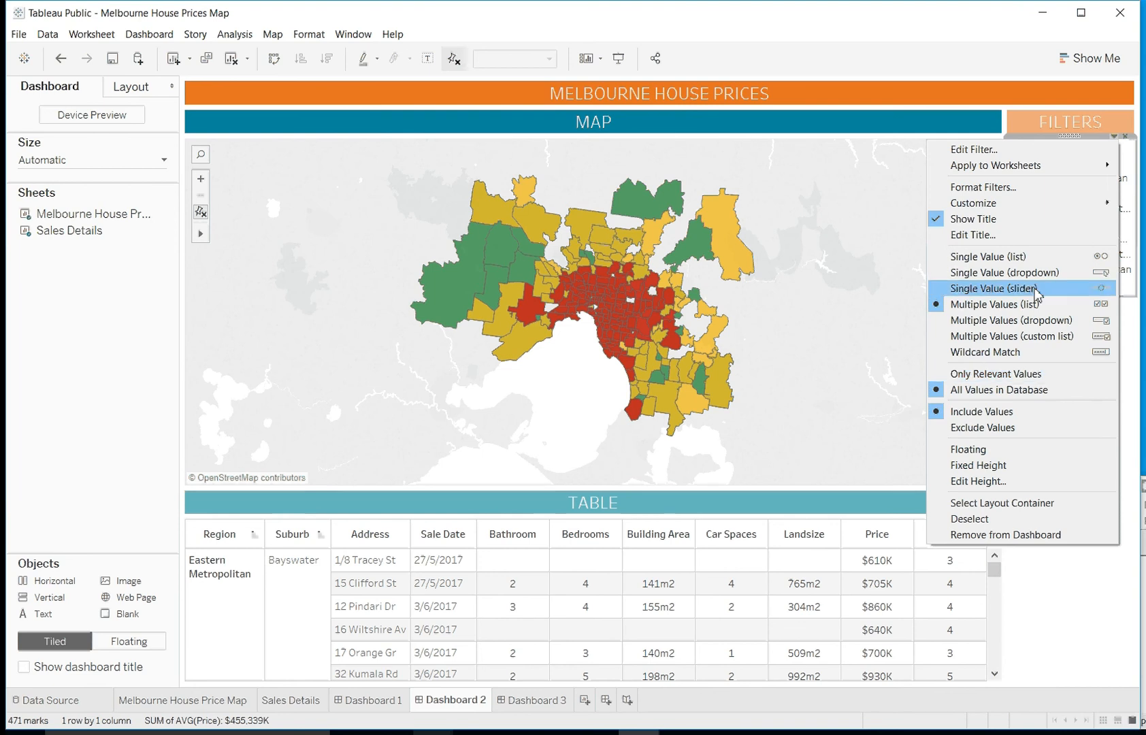
left_click(1039, 320)
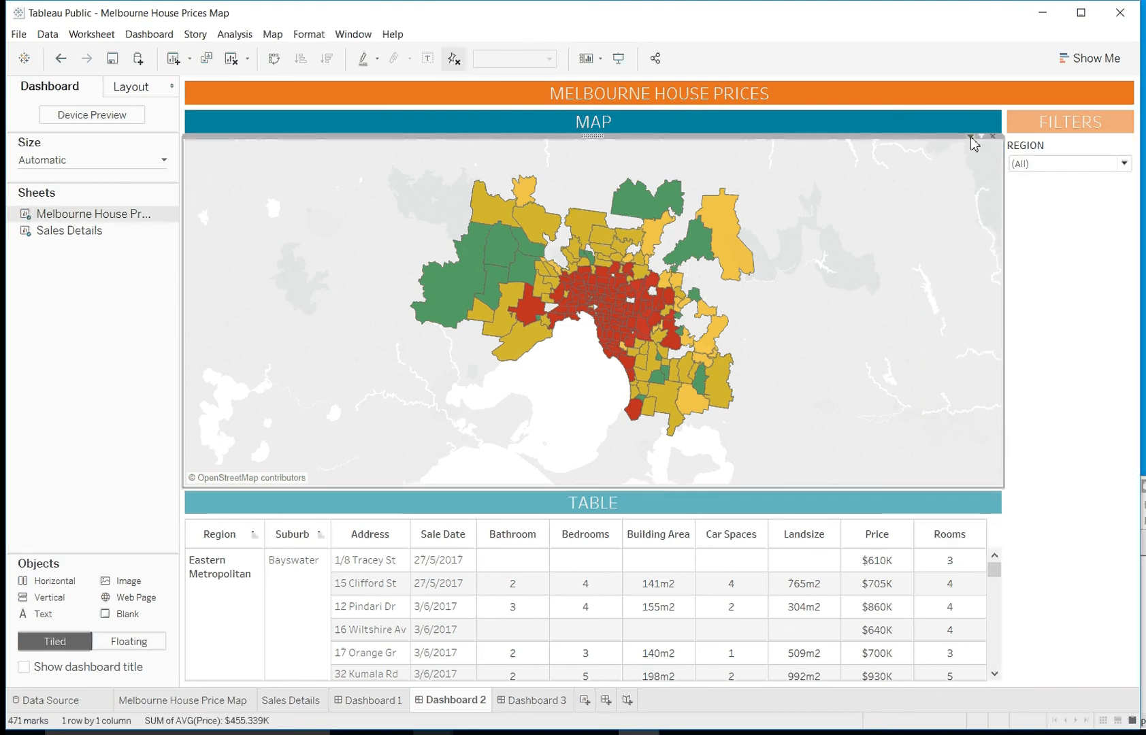
Step: Add the map's Postcode filter below the REGION filter and display it as a Multiple Values (dropdown)
left_click(970, 137)
mouse_move(862, 236)
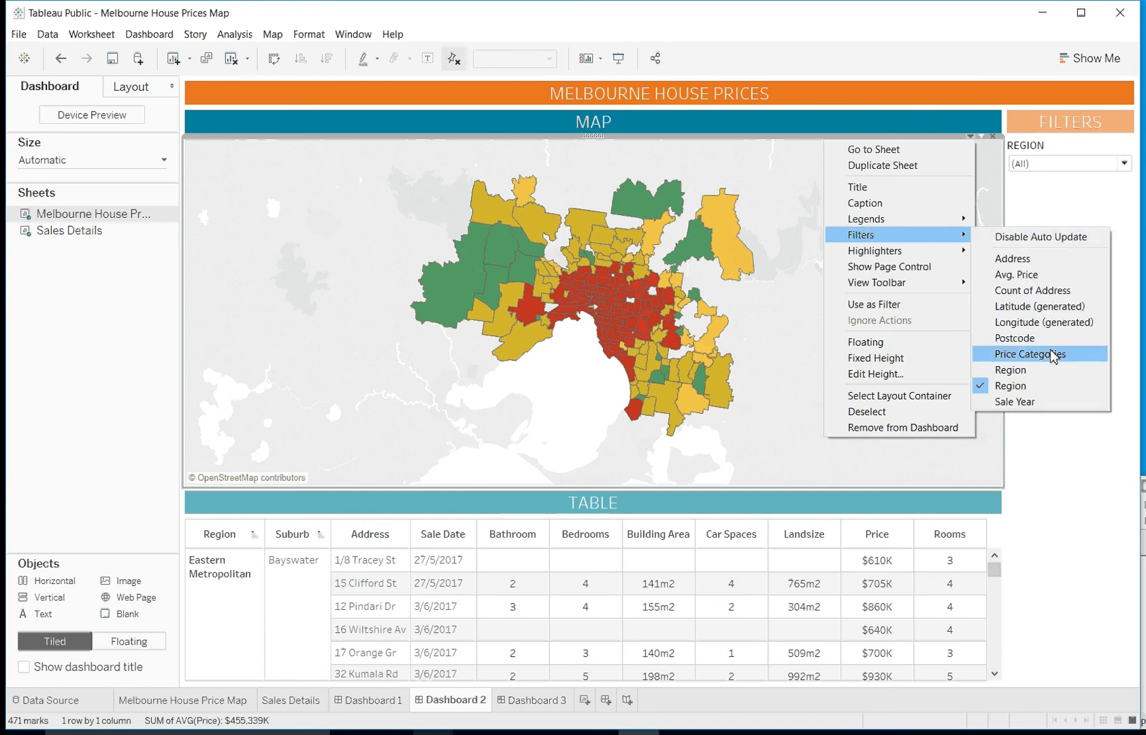
left_click(1014, 337)
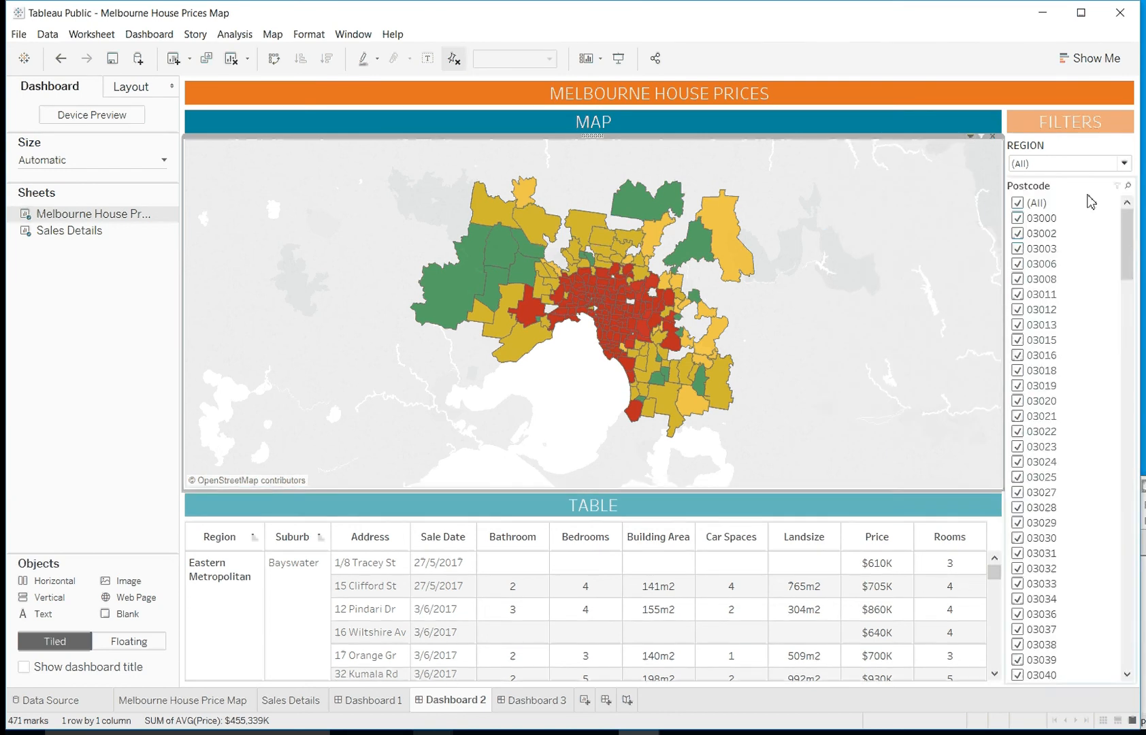
left_click(1090, 202)
left_click(1114, 178)
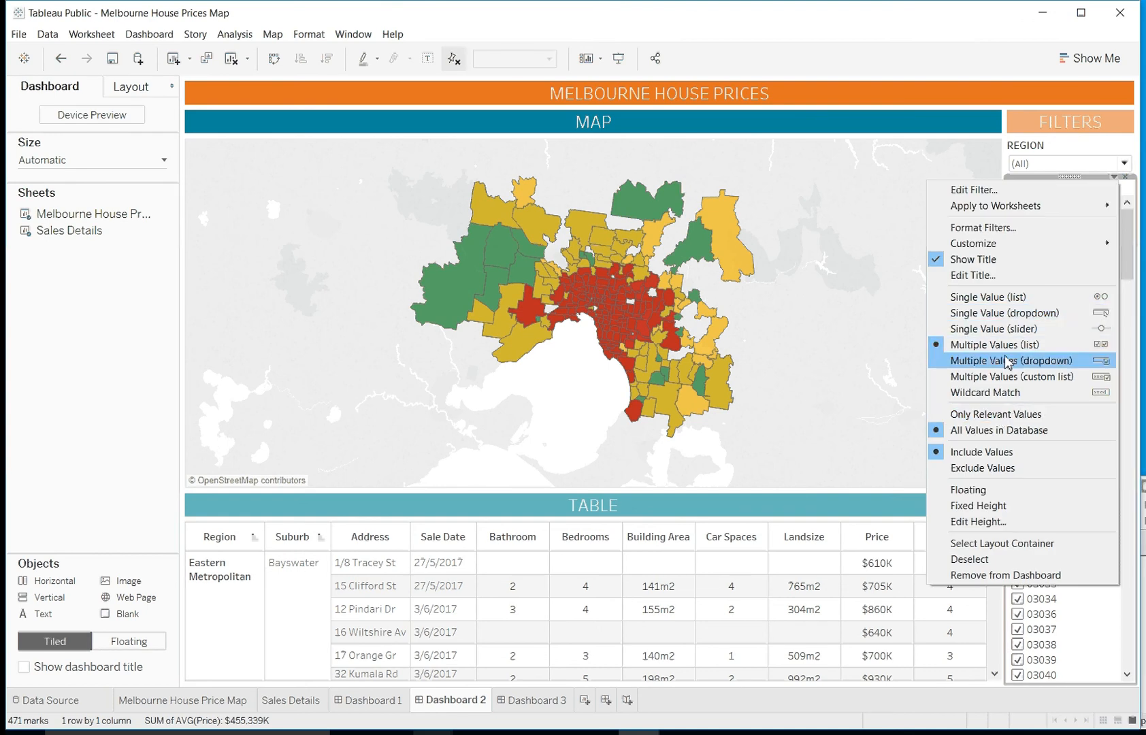
left_click(966, 361)
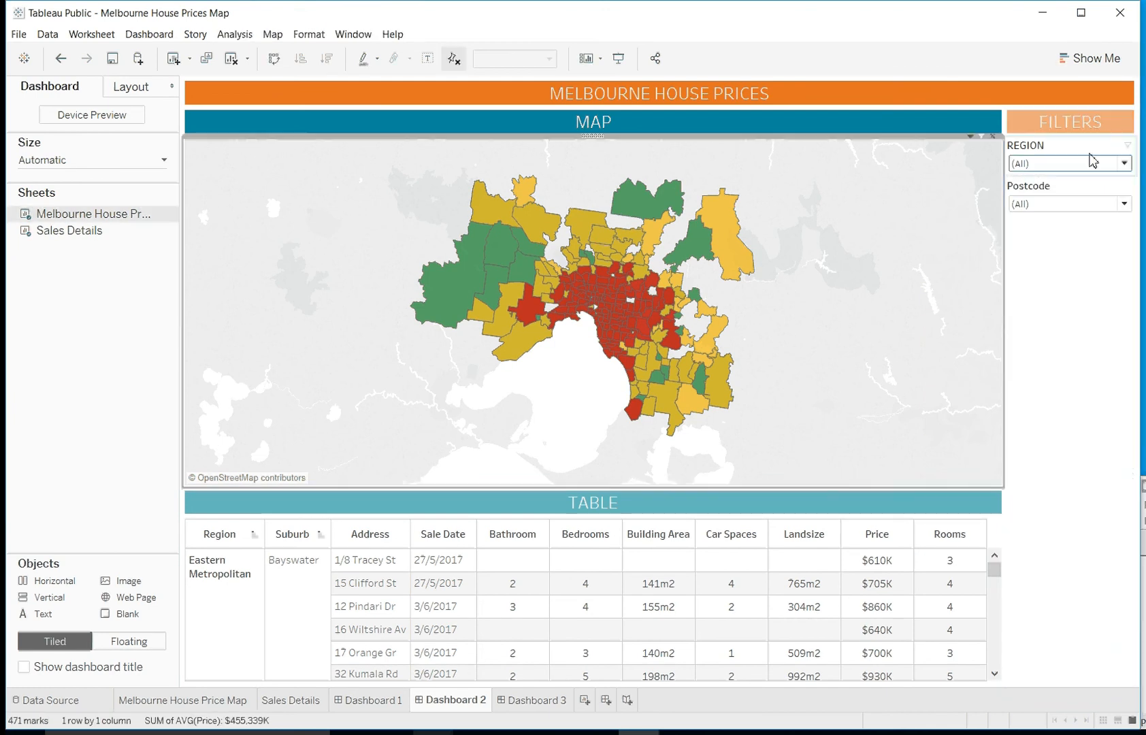
Step: Test the REGION filter by clearing all regions and re-enabling each one from Eastern Metropolitan to Western Victoria
left_click(1091, 164)
left_click(1020, 196)
left_click(1019, 211)
left_click(1020, 227)
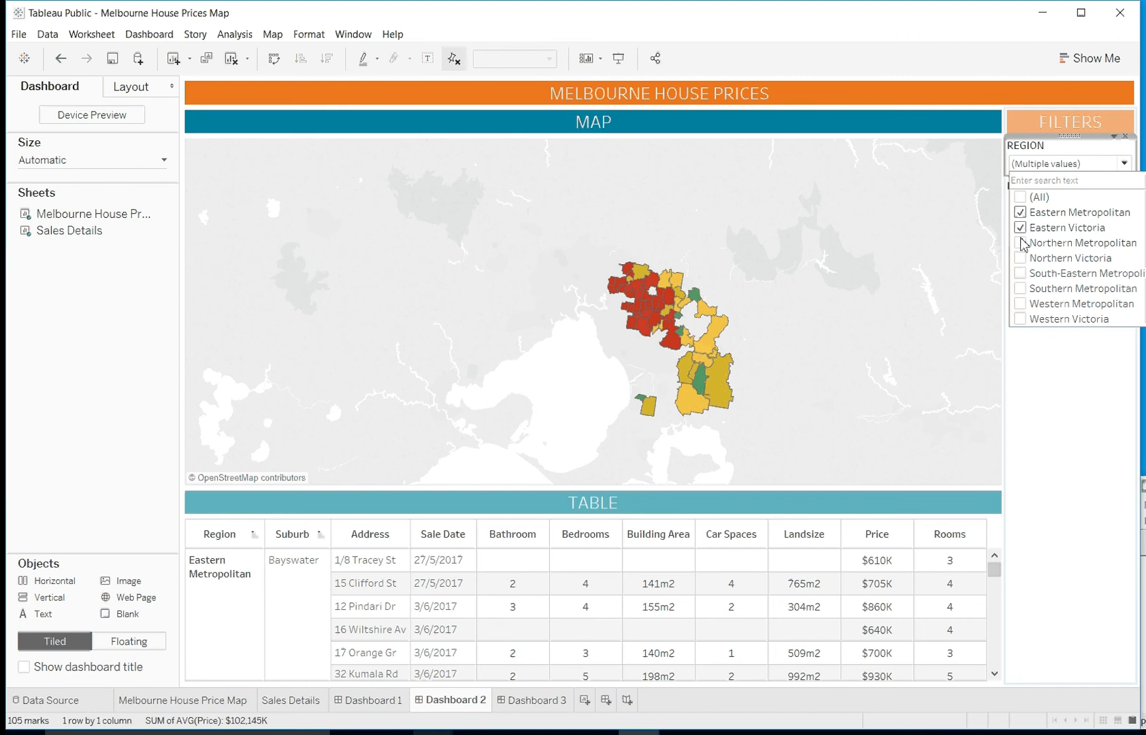
left_click(1020, 243)
left_click(1019, 258)
left_click(1020, 273)
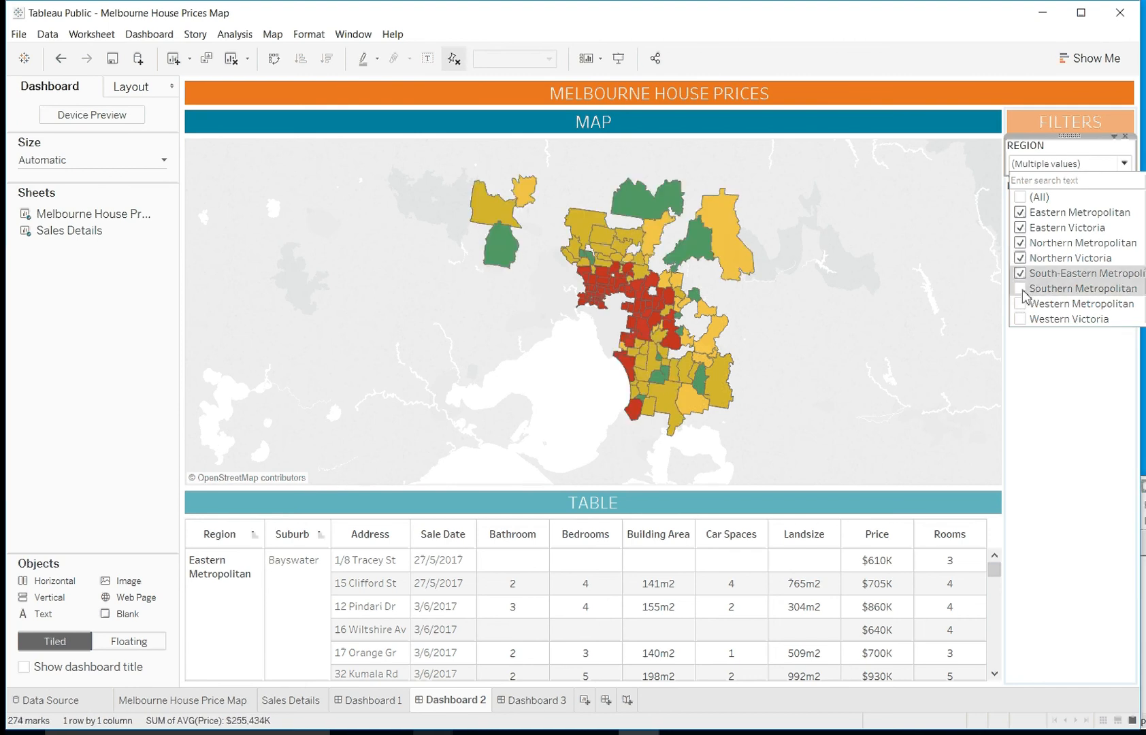
left_click(1020, 288)
left_click(1020, 303)
left_click(1020, 318)
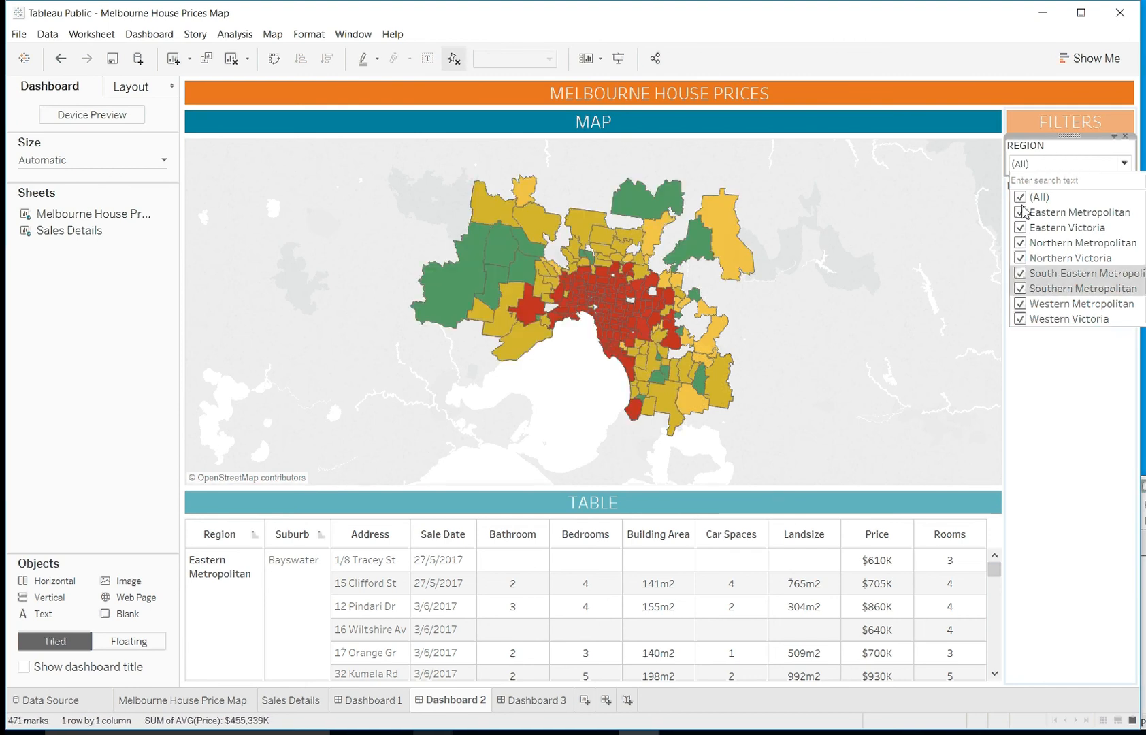
left_click(1095, 436)
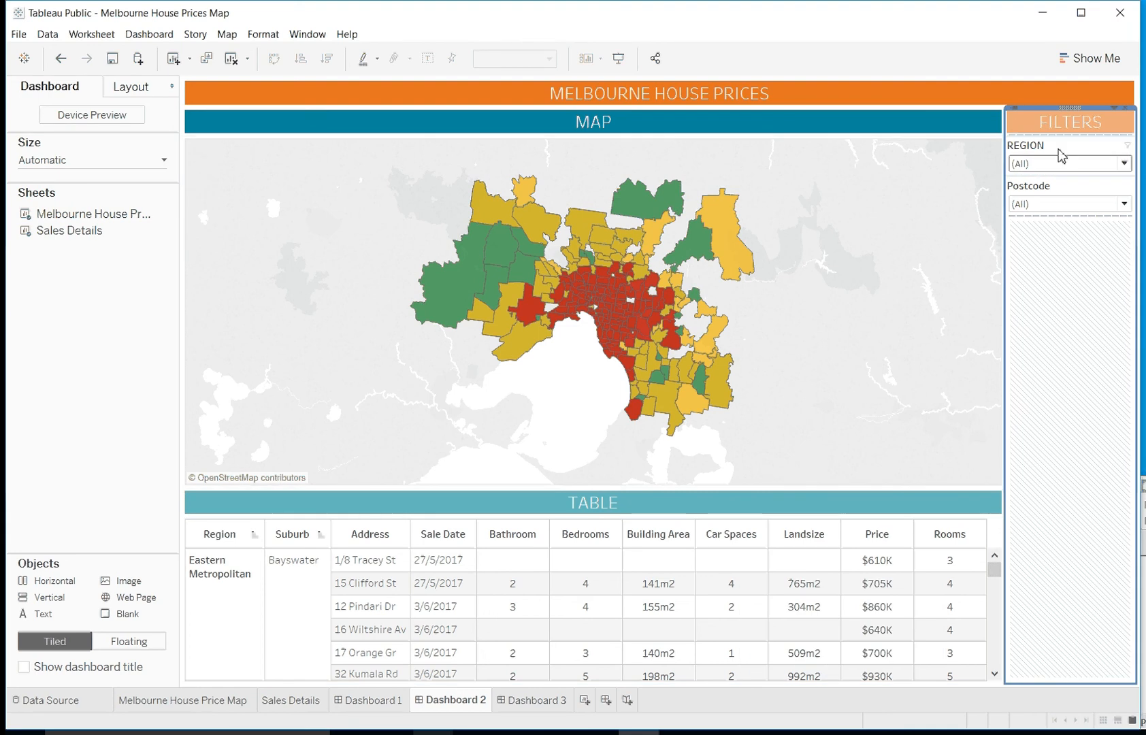
Step: Remove the Postcode filter from the FILTERS section of the dashboard
left_click(1040, 147)
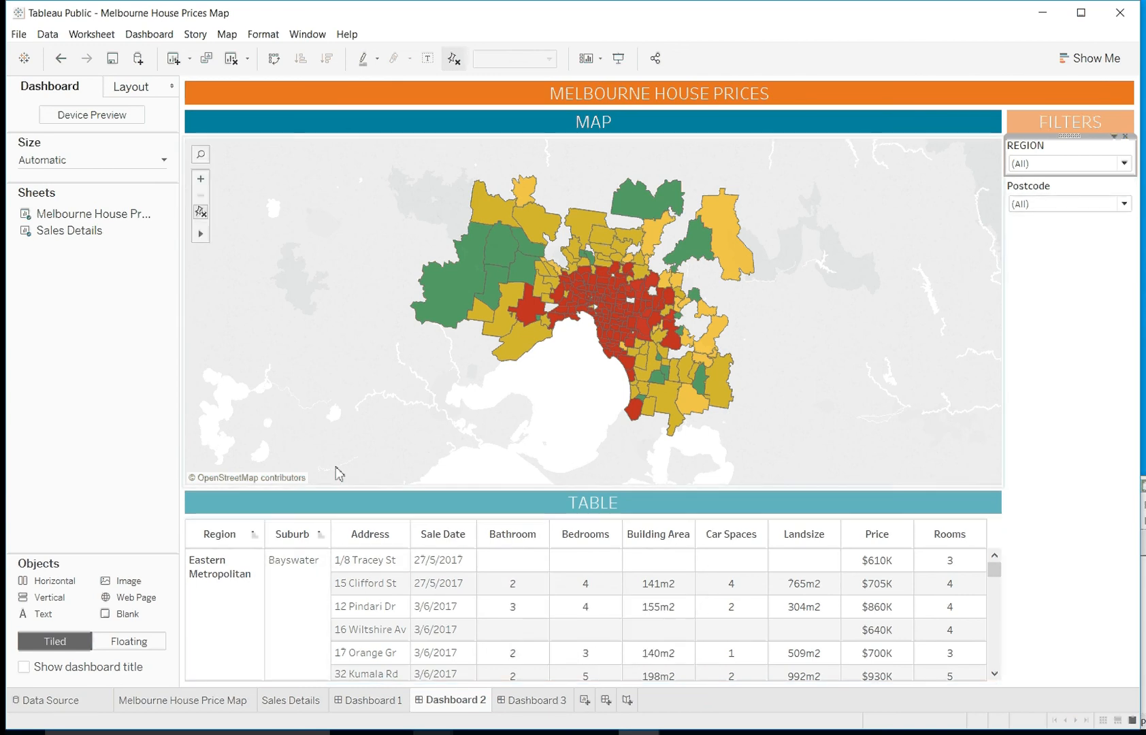
left_click(1115, 190)
left_click(1125, 177)
left_click(880, 219)
left_click(969, 136)
mouse_move(904, 235)
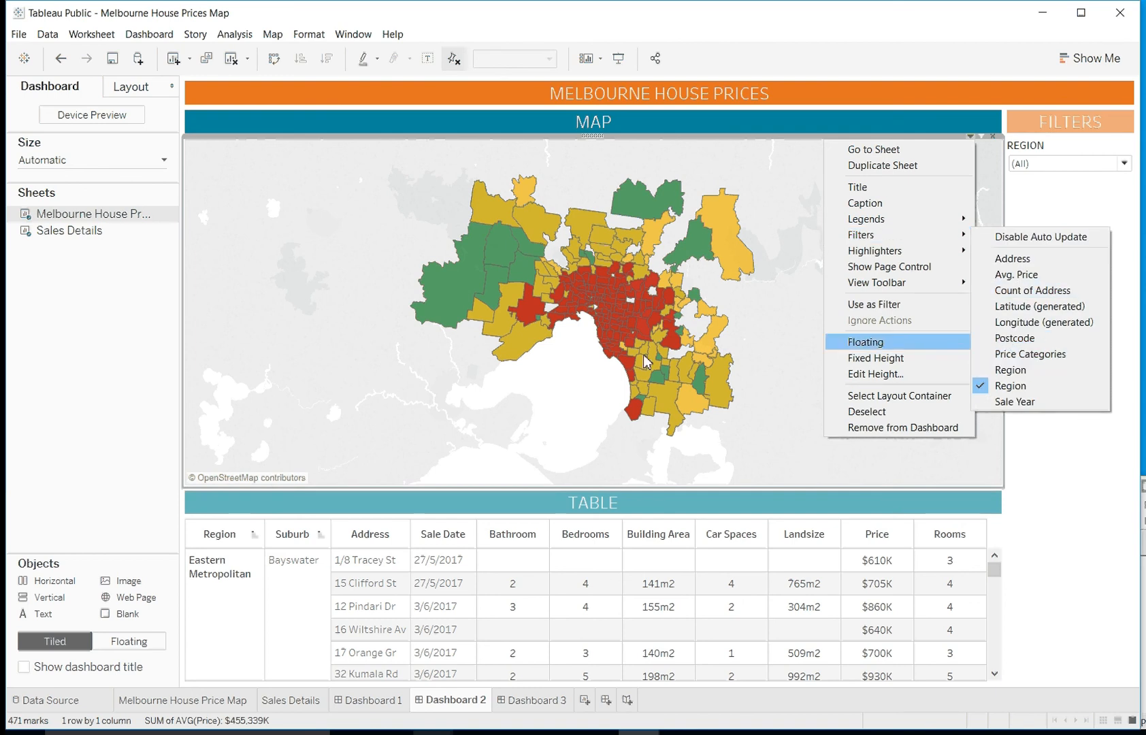
left_click(776, 393)
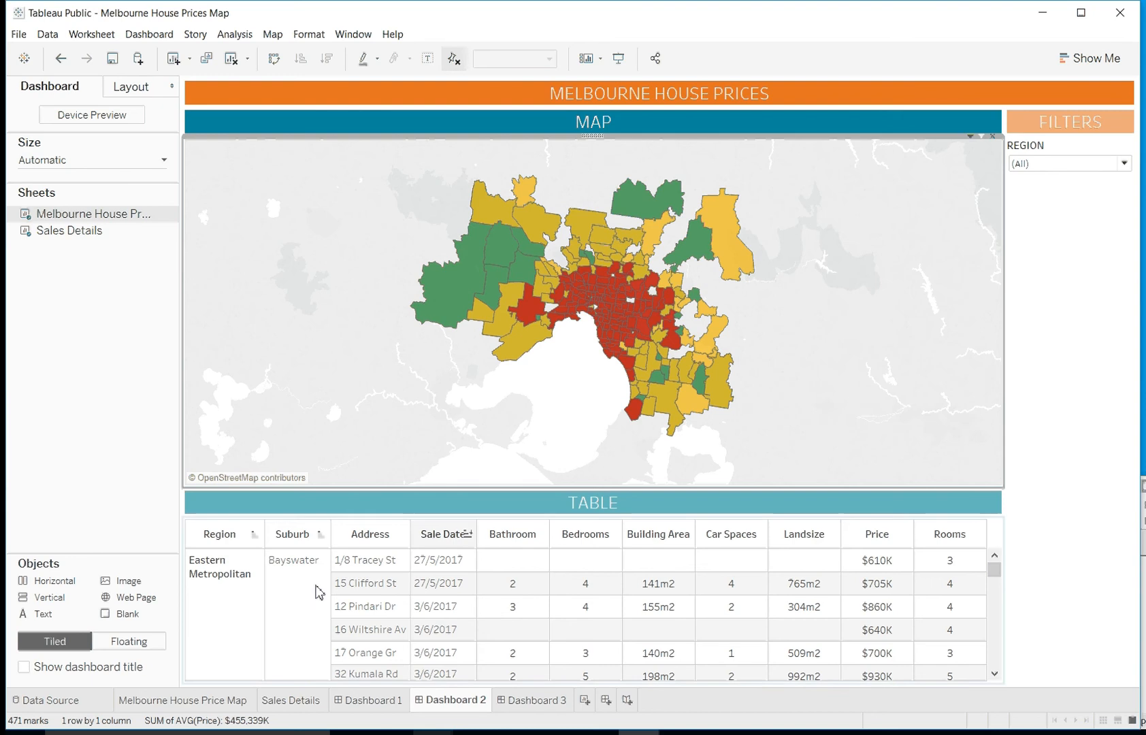
Step: On the Melbourne House Price Map worksheet, add the Suburb dimension to the map's marks as a detail
left_click(242, 699)
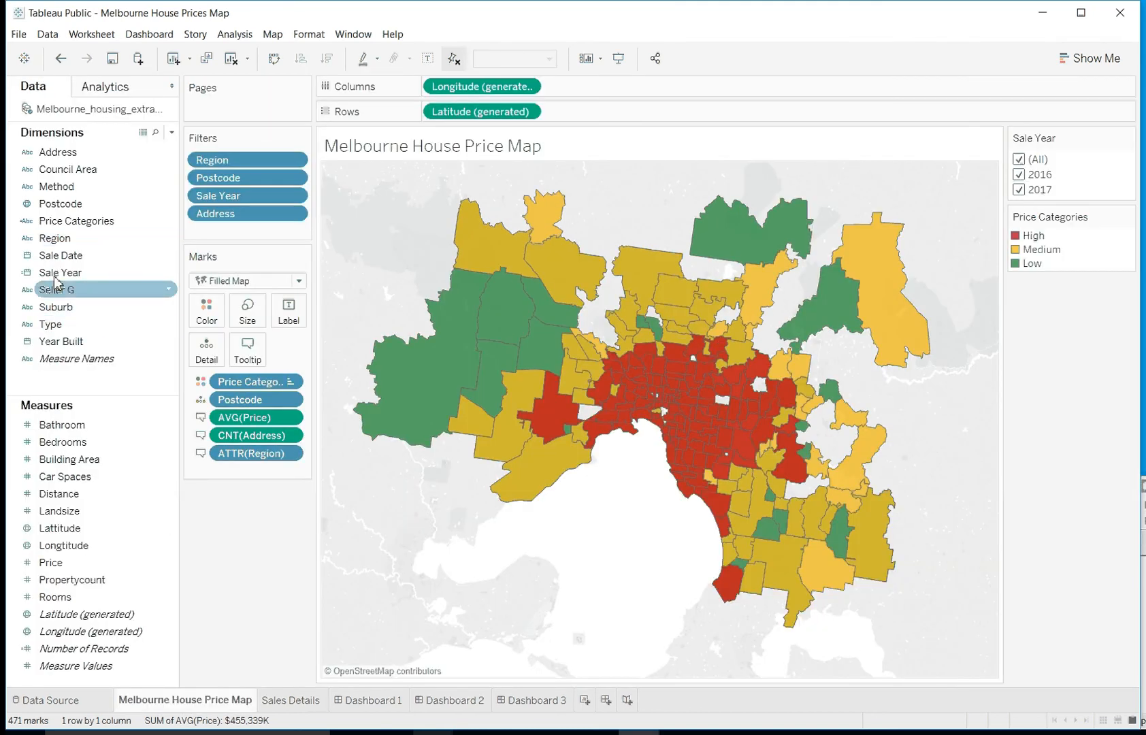
left_click(61, 308)
left_click_drag(62, 308, 202, 362)
mouse_move(425, 704)
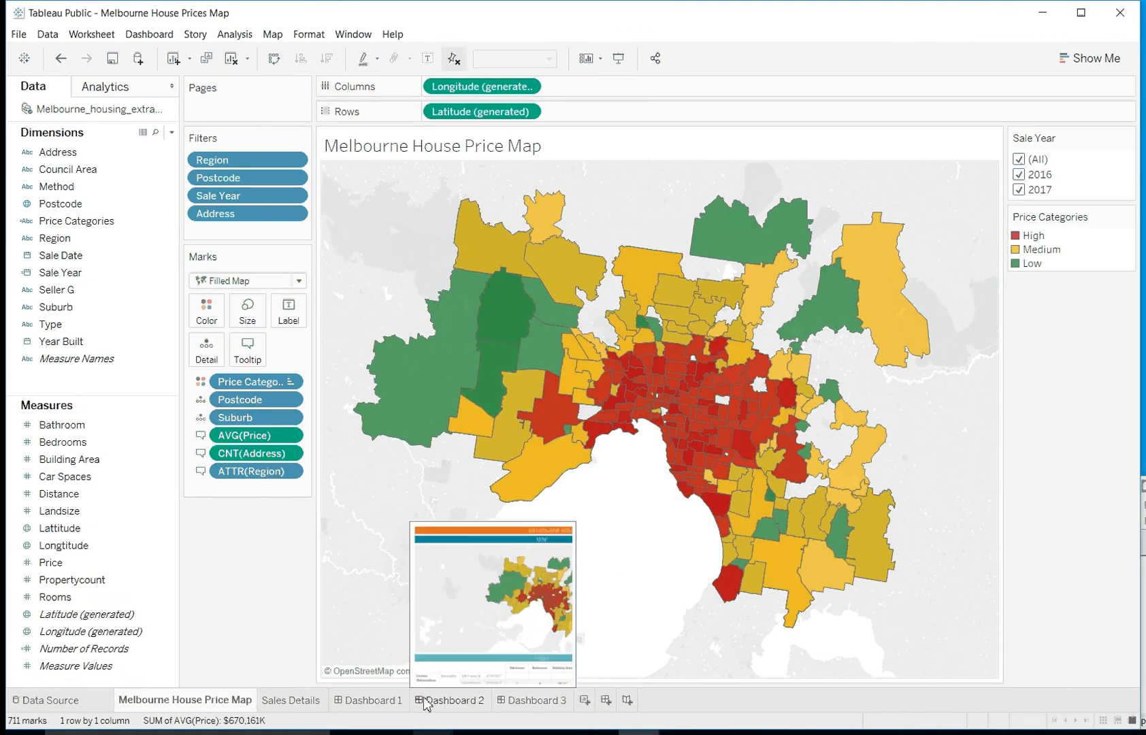
Step: On Dashboard 2, add the map's Suburb filter below the REGION filter and display it as a Multiple Values (dropdown)
left_click(480, 701)
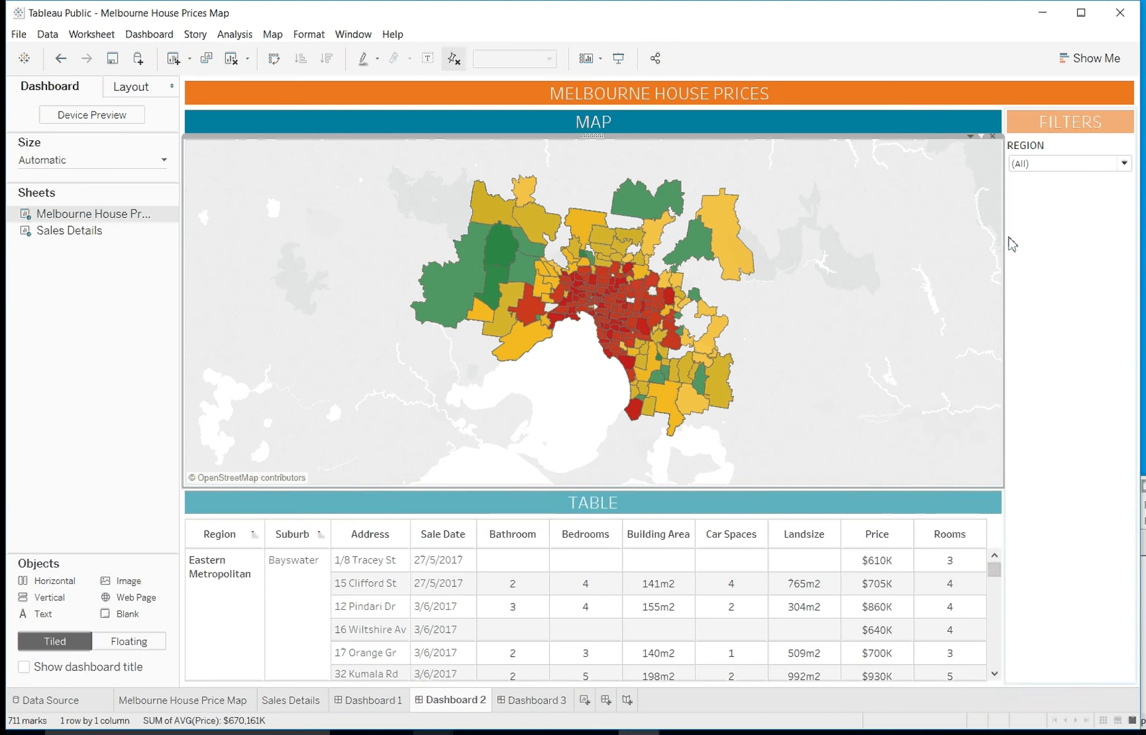
left_click(970, 137)
mouse_move(963, 233)
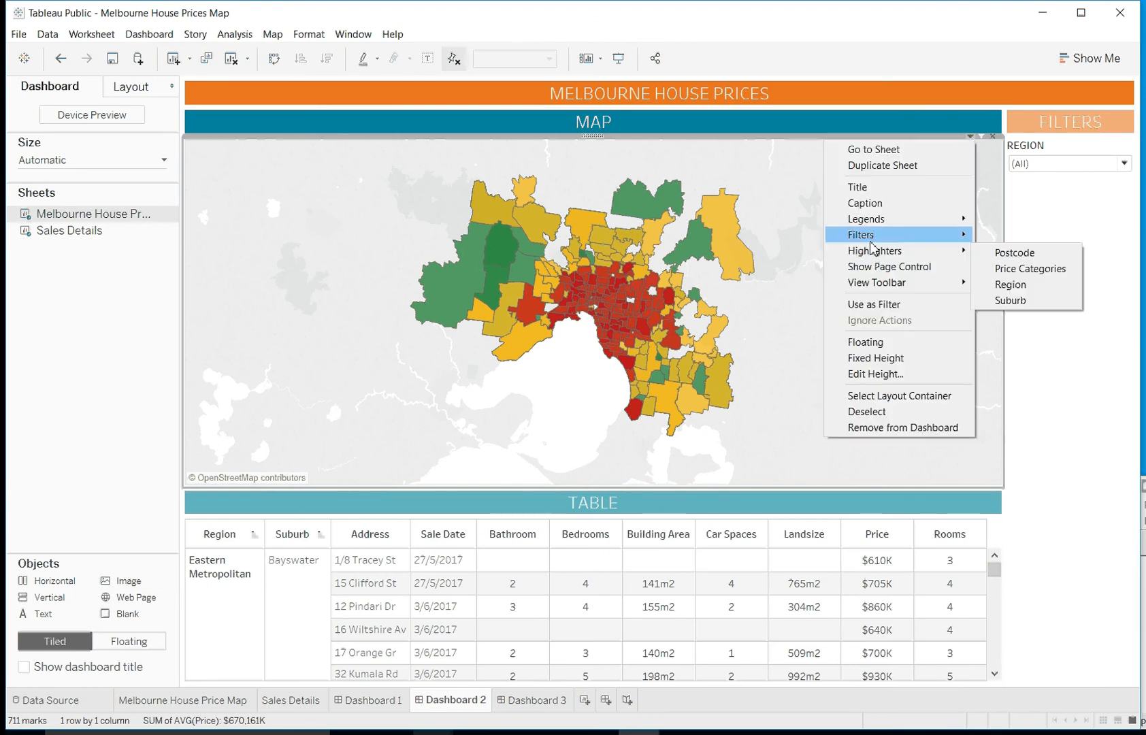
left_click(1013, 417)
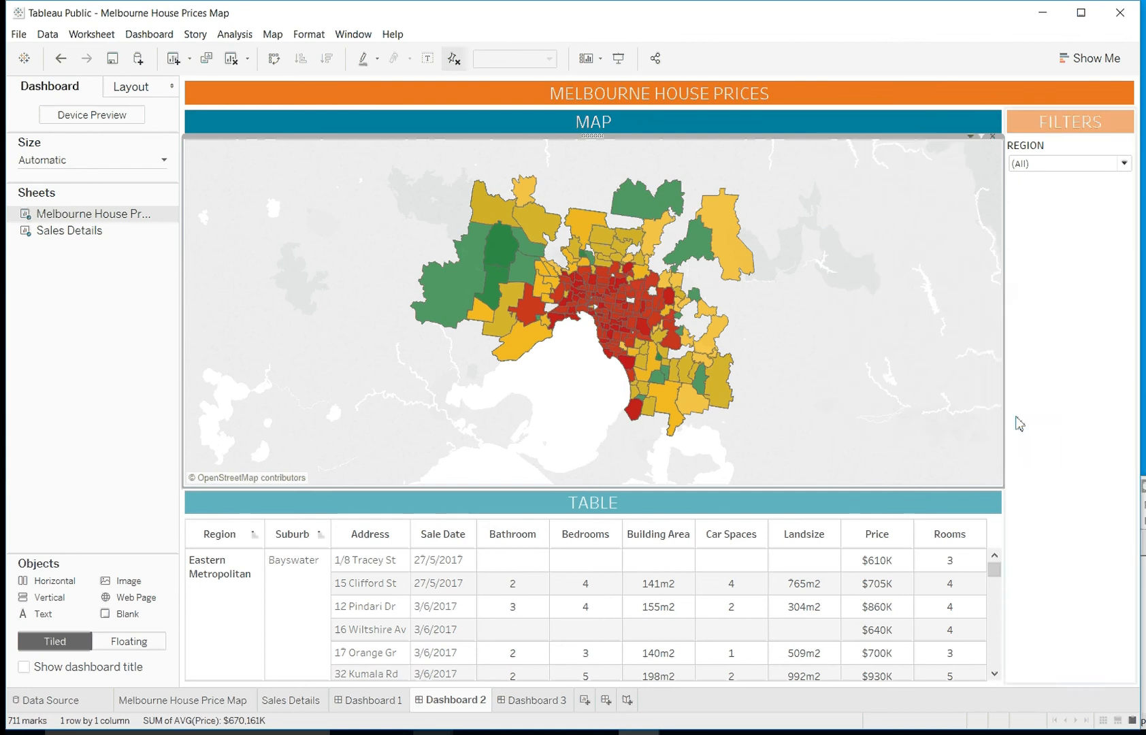
left_click(1111, 186)
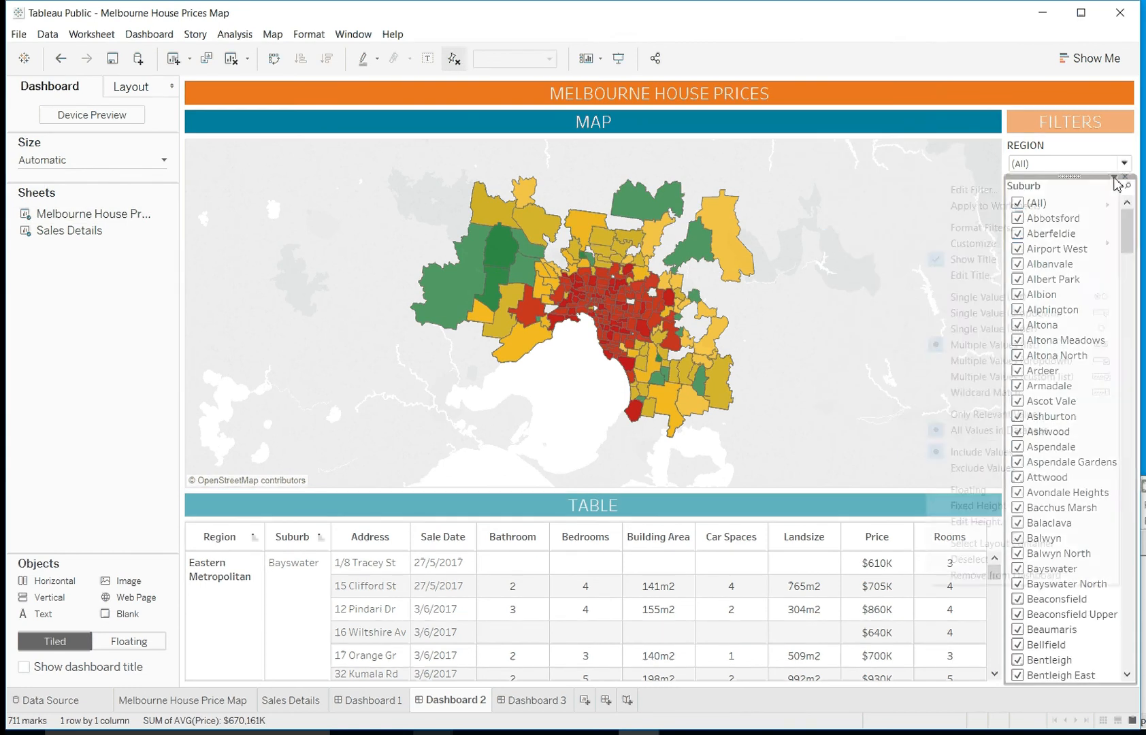
left_click(1114, 177)
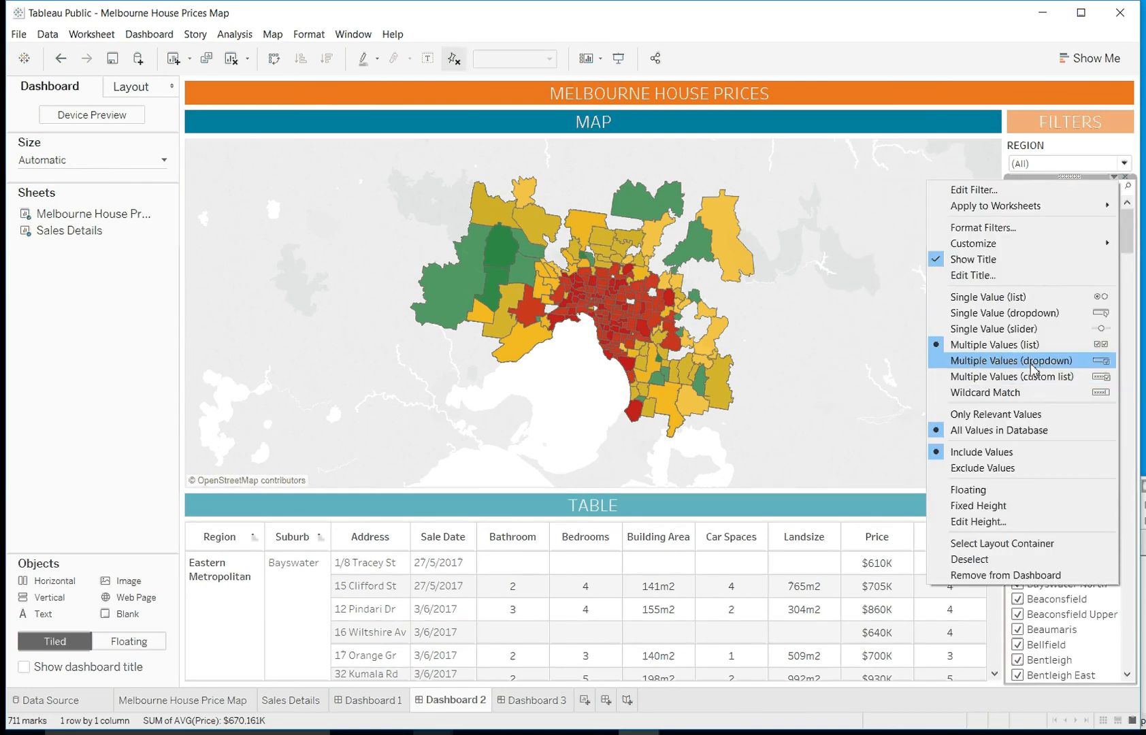
left_click(1032, 368)
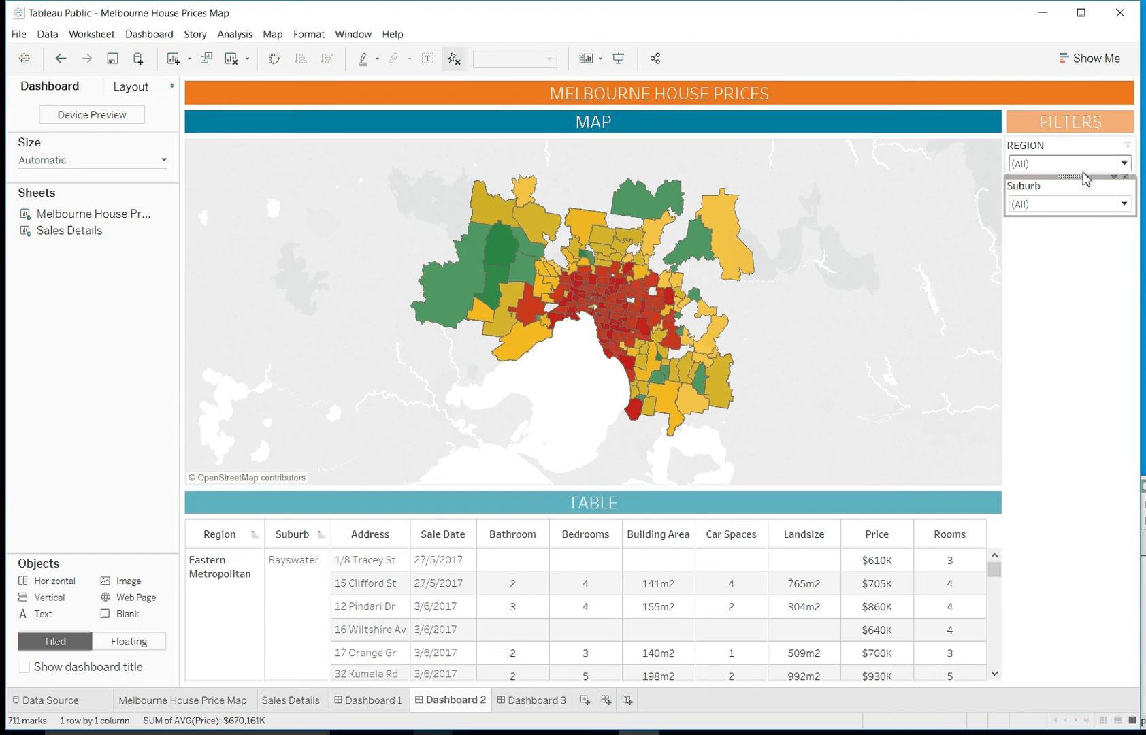
Step: Apply the REGION filter to all worksheets on the dashboard, so that it also covers Sales Details
left_click(1114, 143)
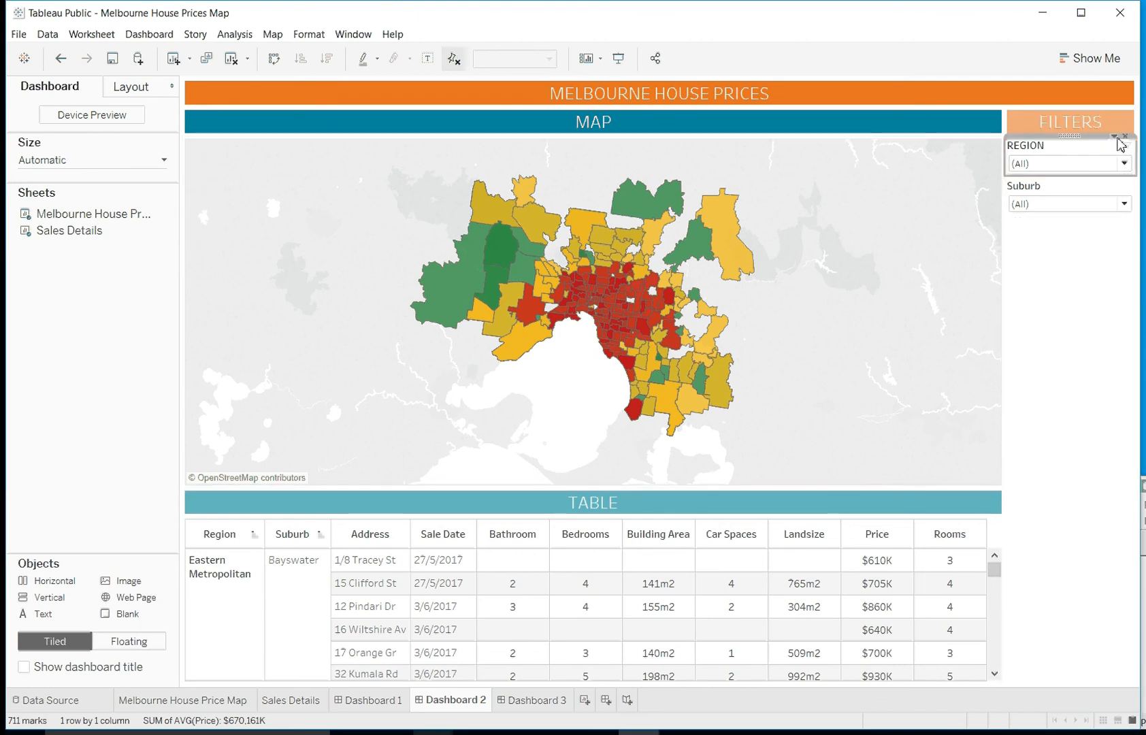
left_click(1116, 137)
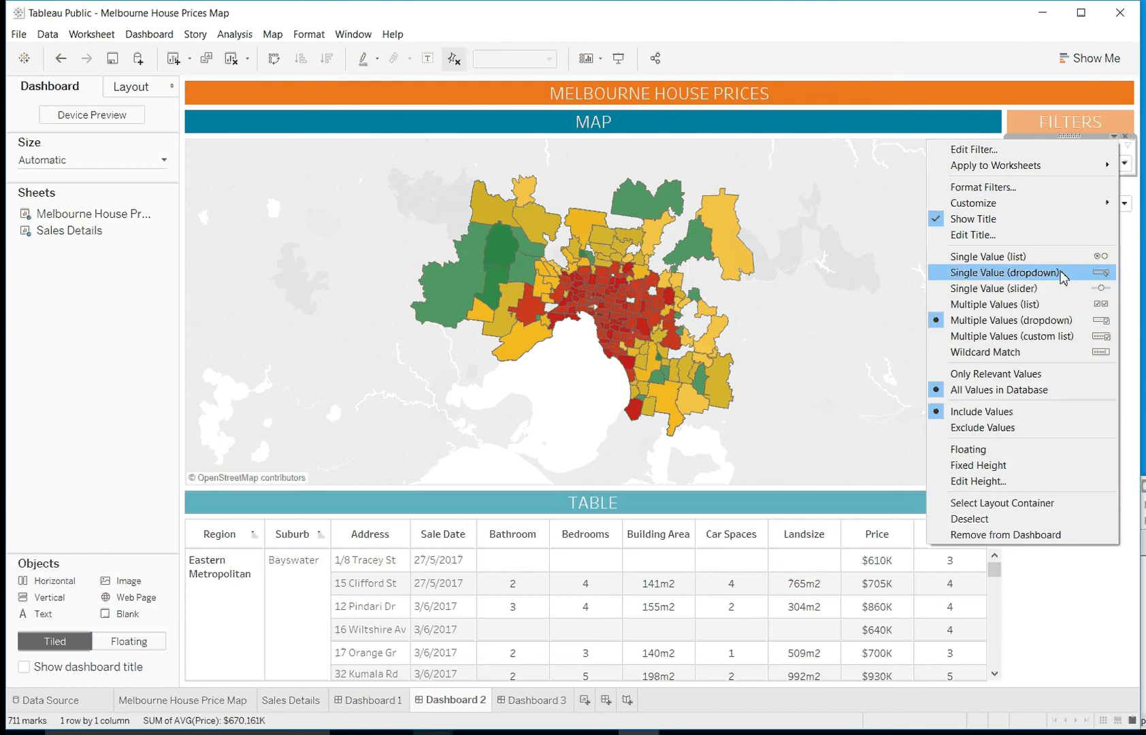
mouse_move(1022, 169)
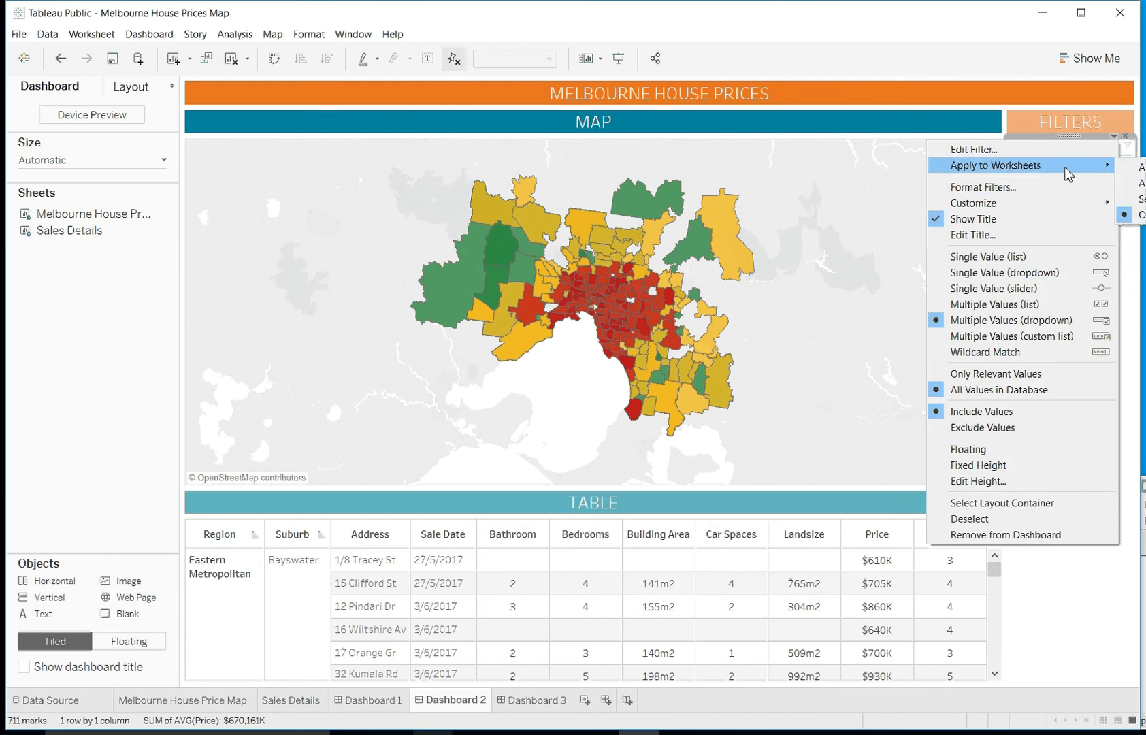
left_click(1132, 201)
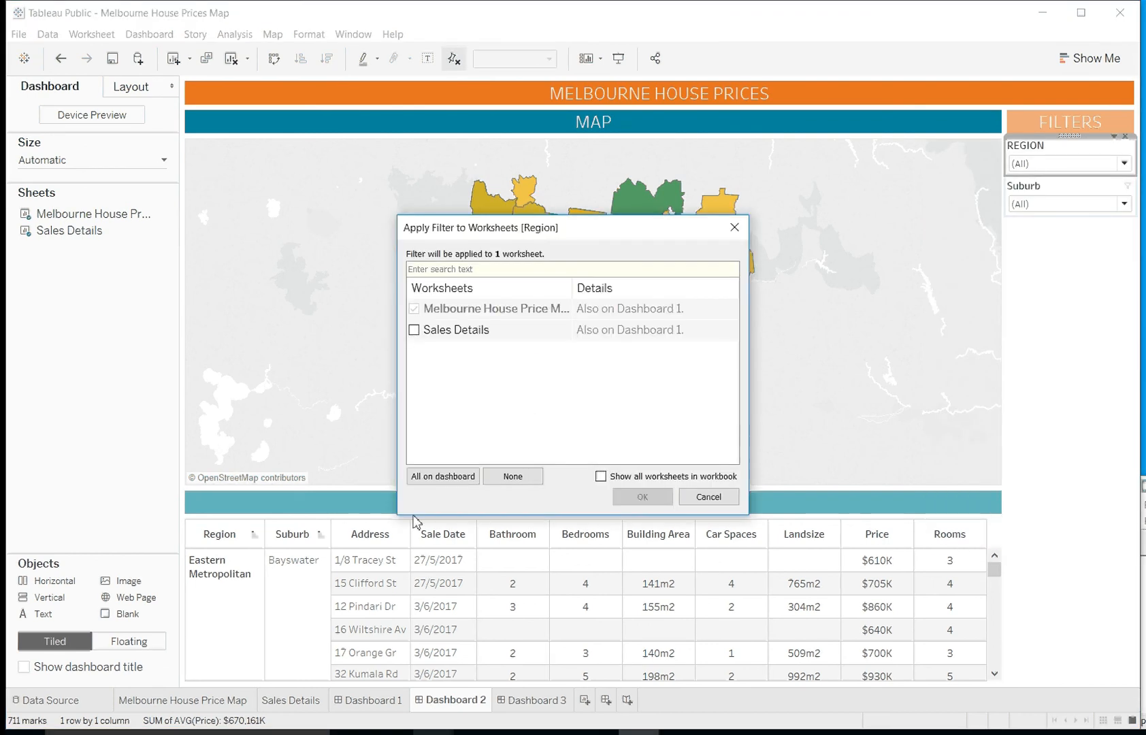
left_click(442, 476)
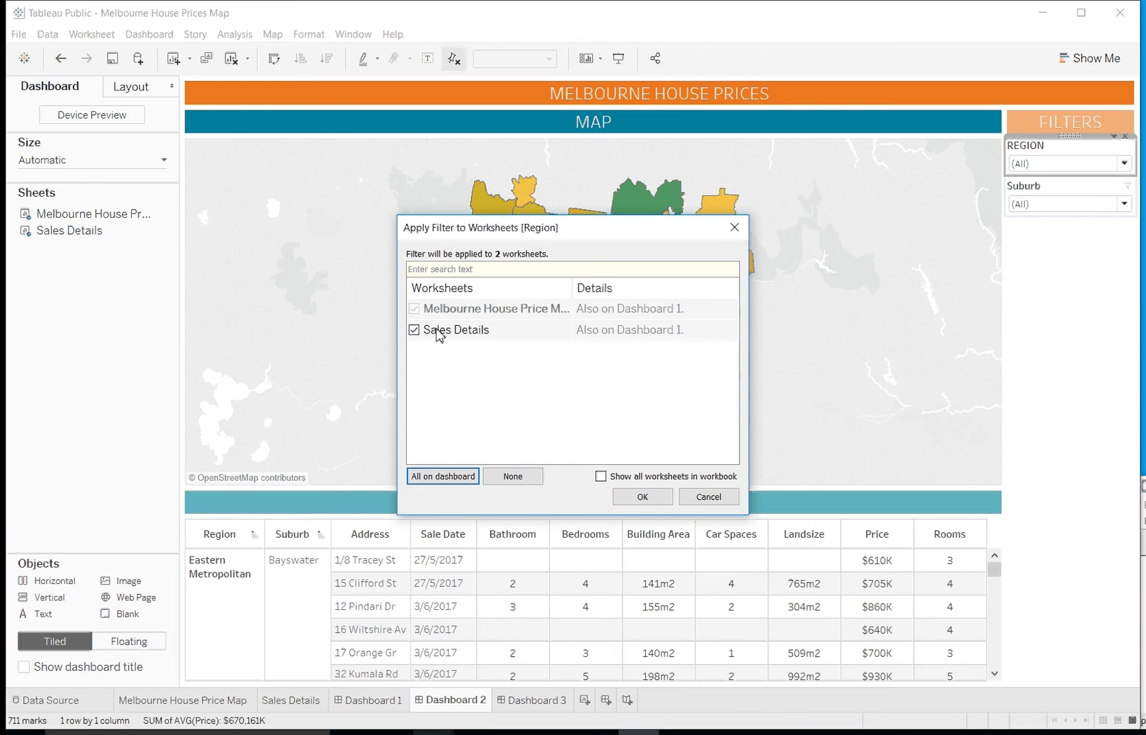
left_click(642, 496)
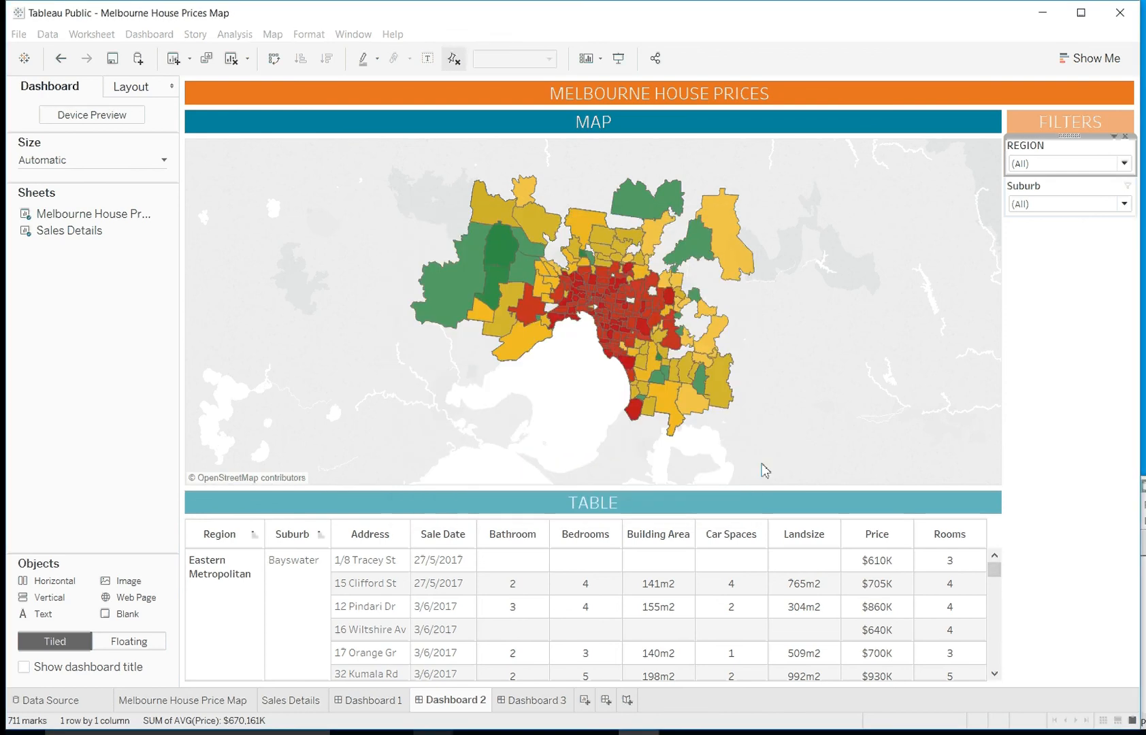
Step: Apply the Suburb filter to the Sales Details worksheet as well as the price map
left_click(1066, 197)
left_click(1113, 177)
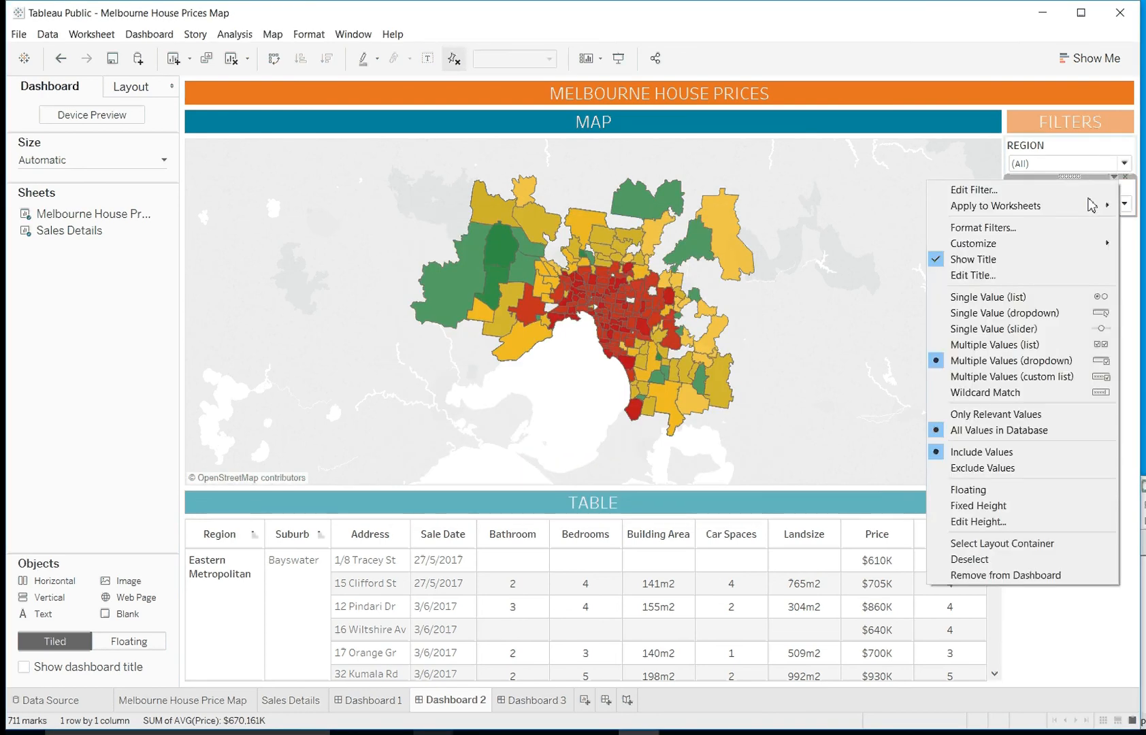
mouse_move(1092, 205)
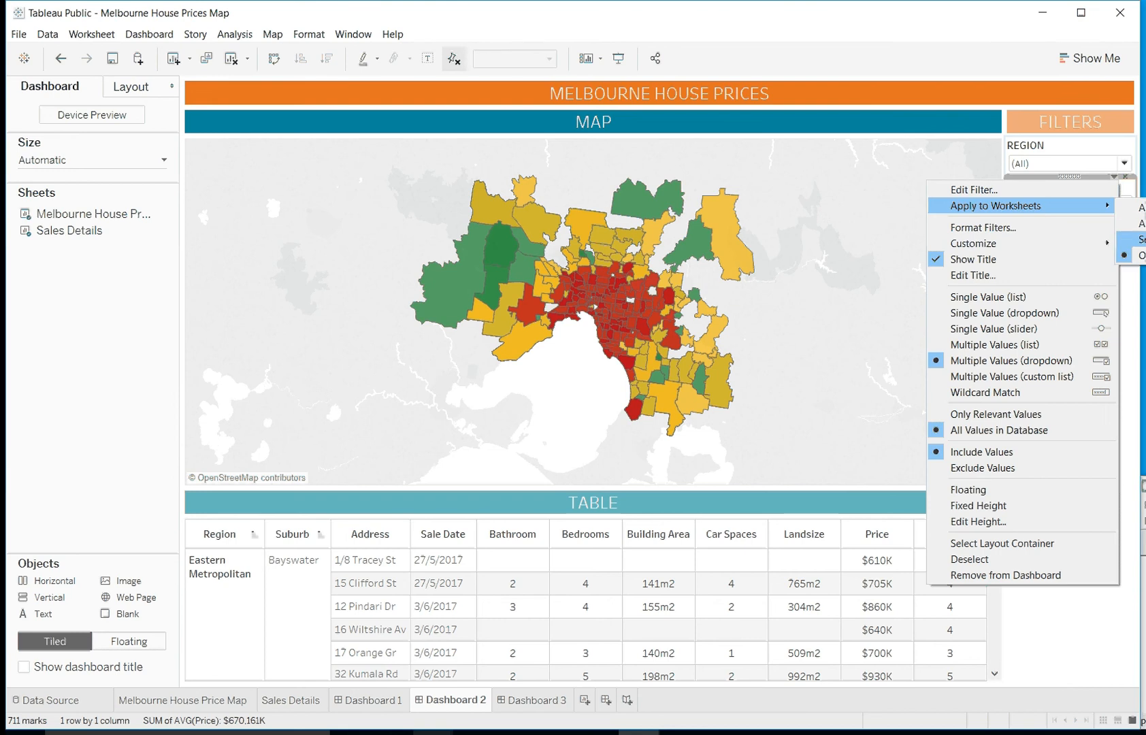
left_click(1133, 239)
left_click(418, 330)
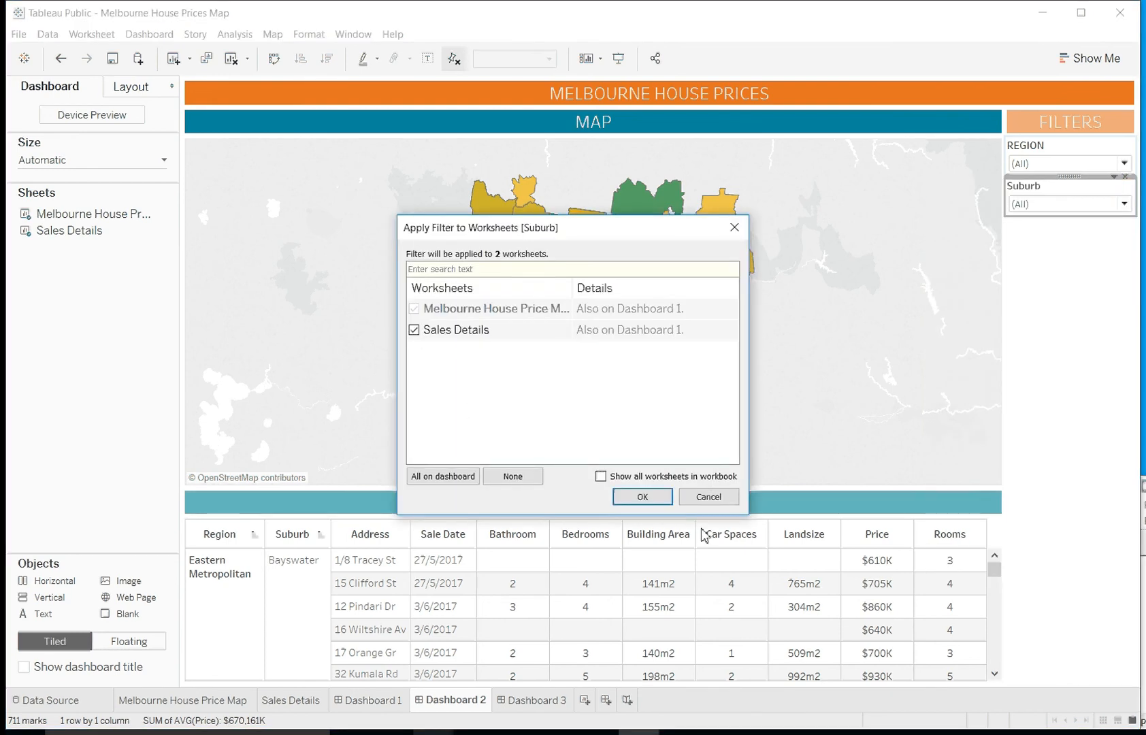
left_click(639, 493)
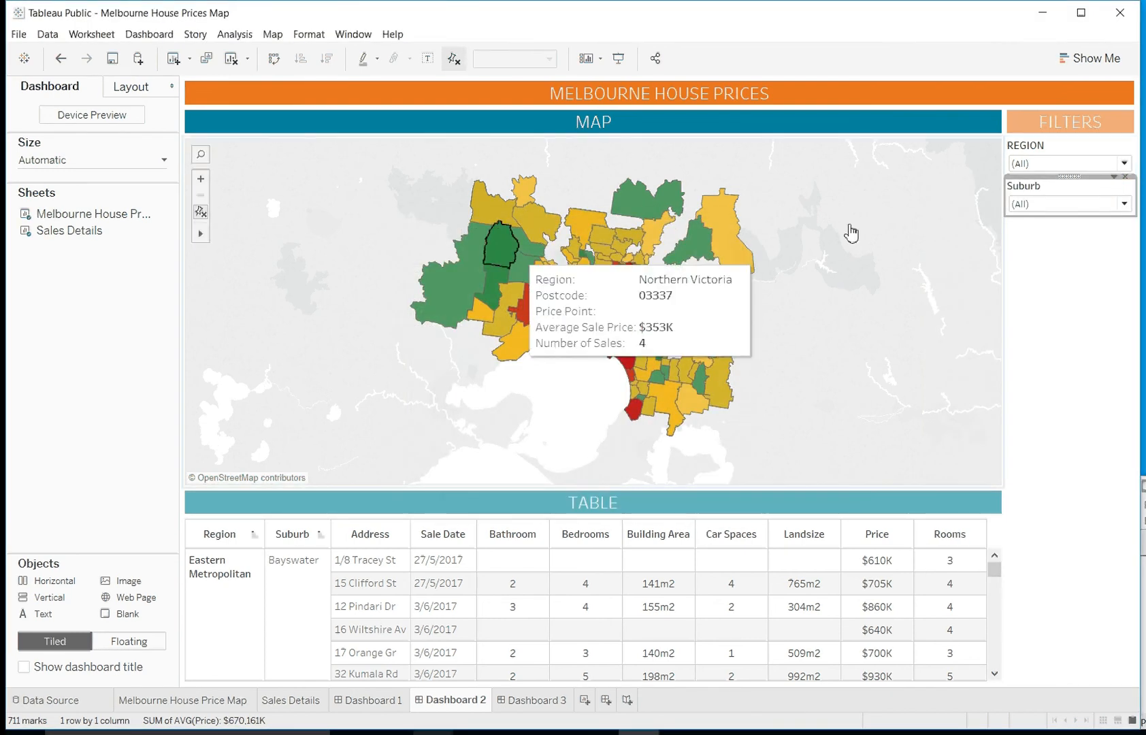
Step: Test the REGION filter by showing only Eastern Metropolitan and check the sales table's rows
left_click(1051, 164)
left_click(1020, 196)
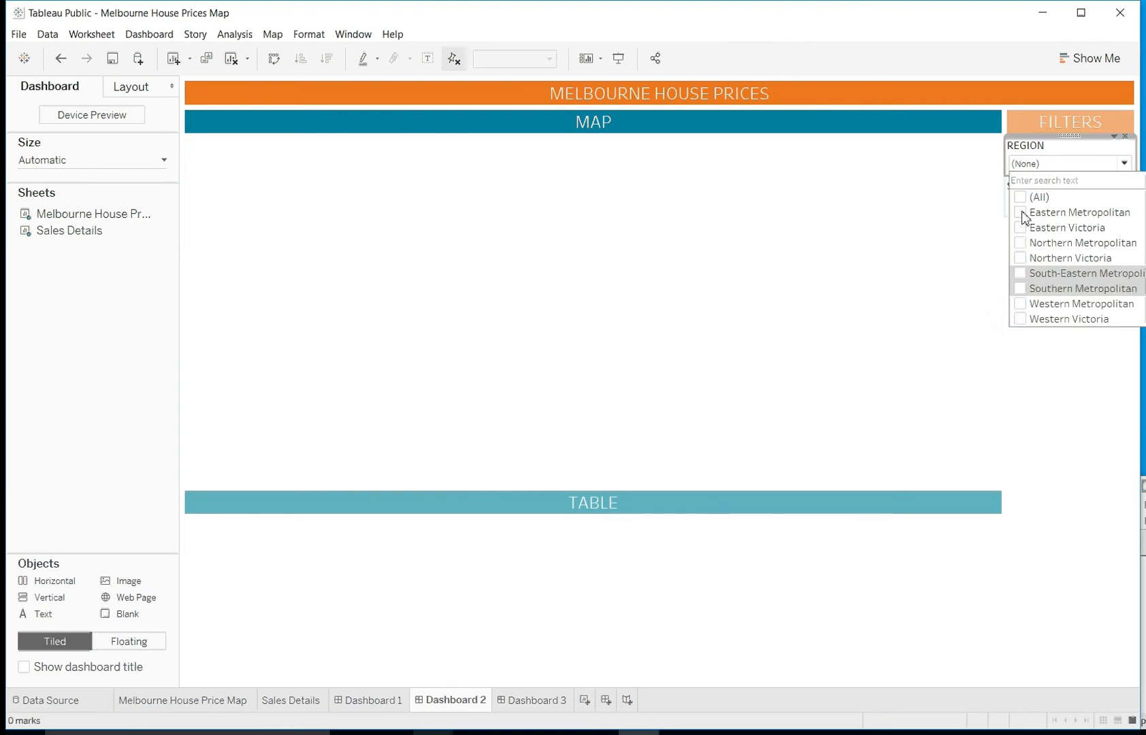
left_click(1020, 212)
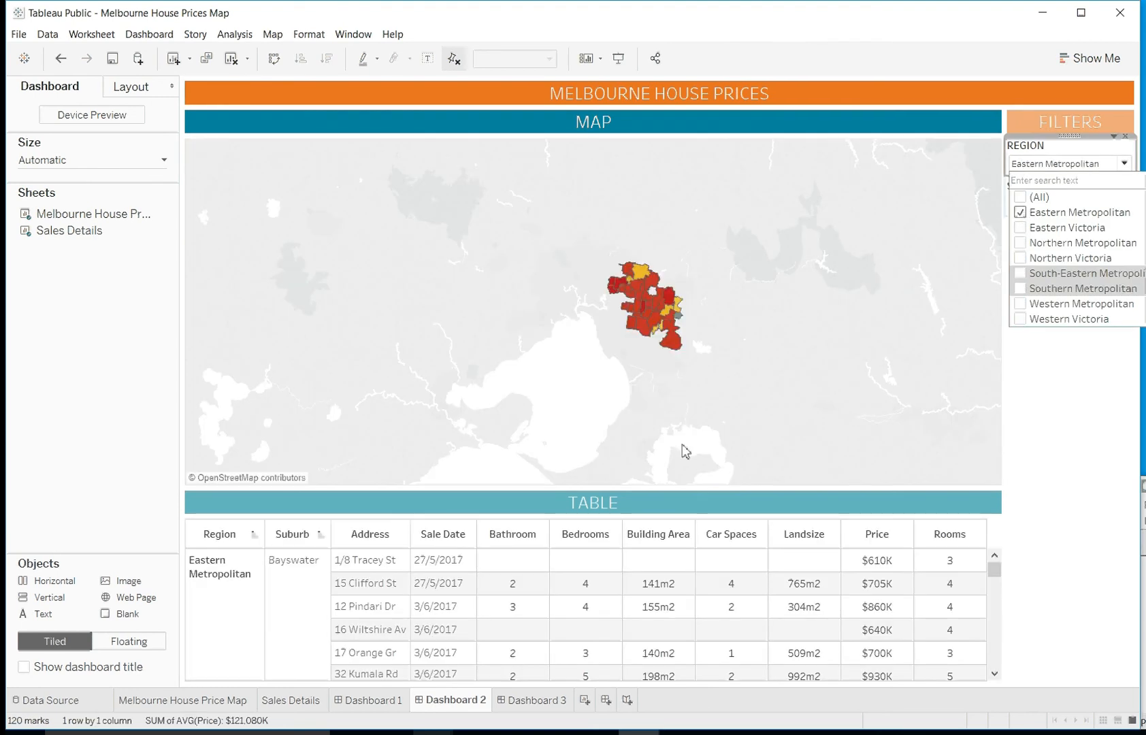
left_click(314, 613)
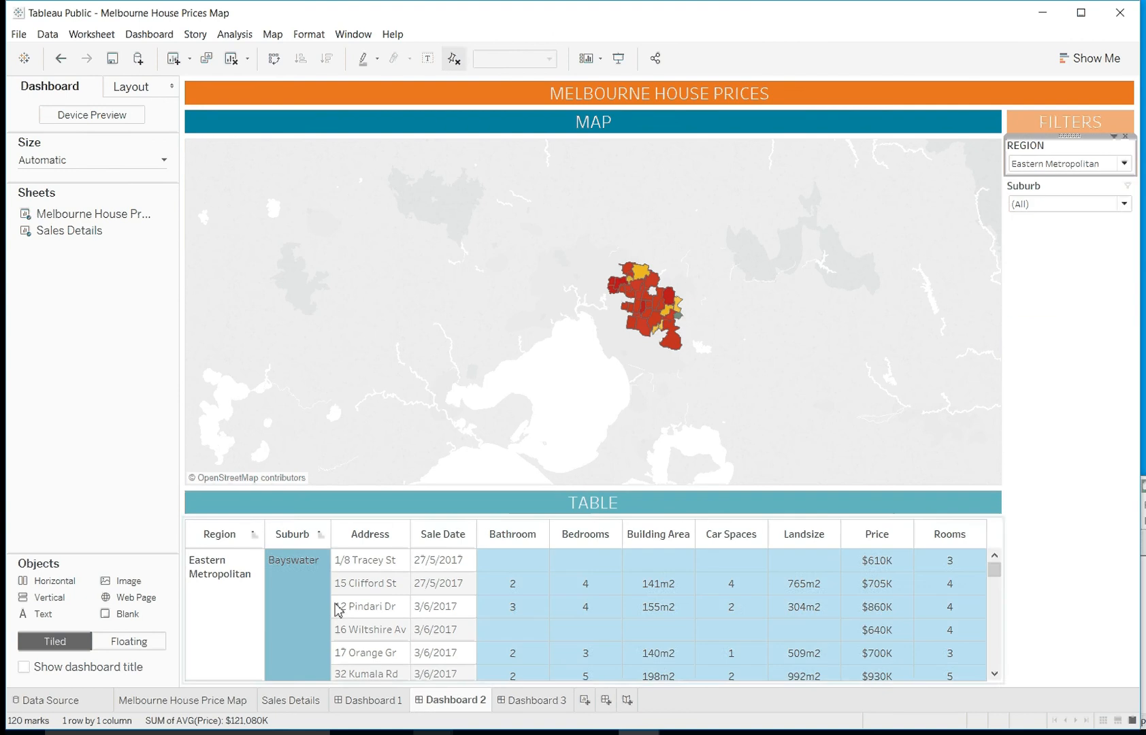
left_click(305, 609)
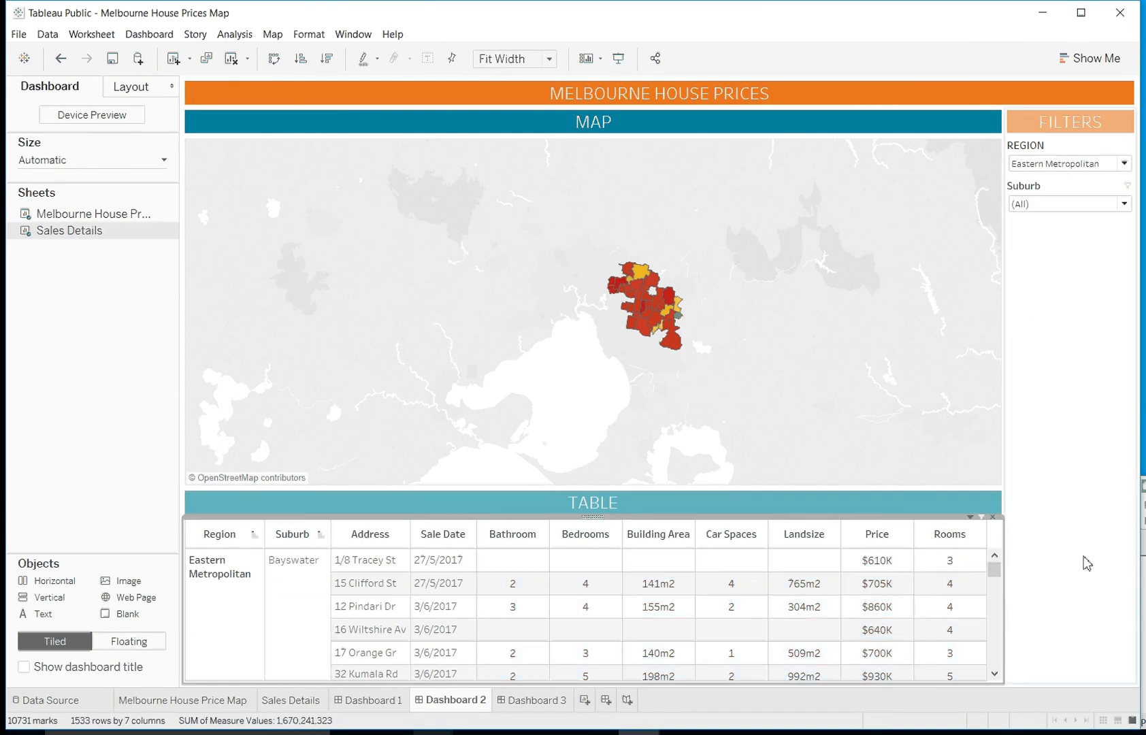
mouse_move(1000, 570)
left_mouse_down()
mouse_move(994, 653)
mouse_move(1007, 549)
left_mouse_up()
Step: Reset the REGION filter to include all regions
left_click(1124, 163)
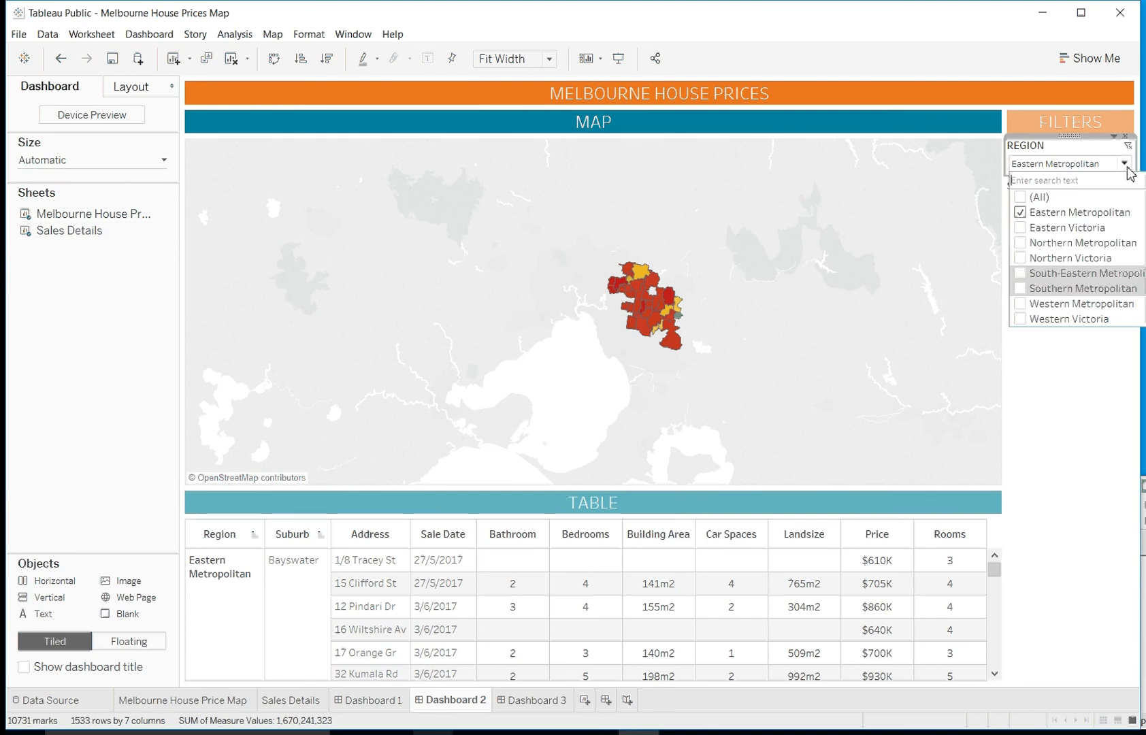
left_click(1025, 199)
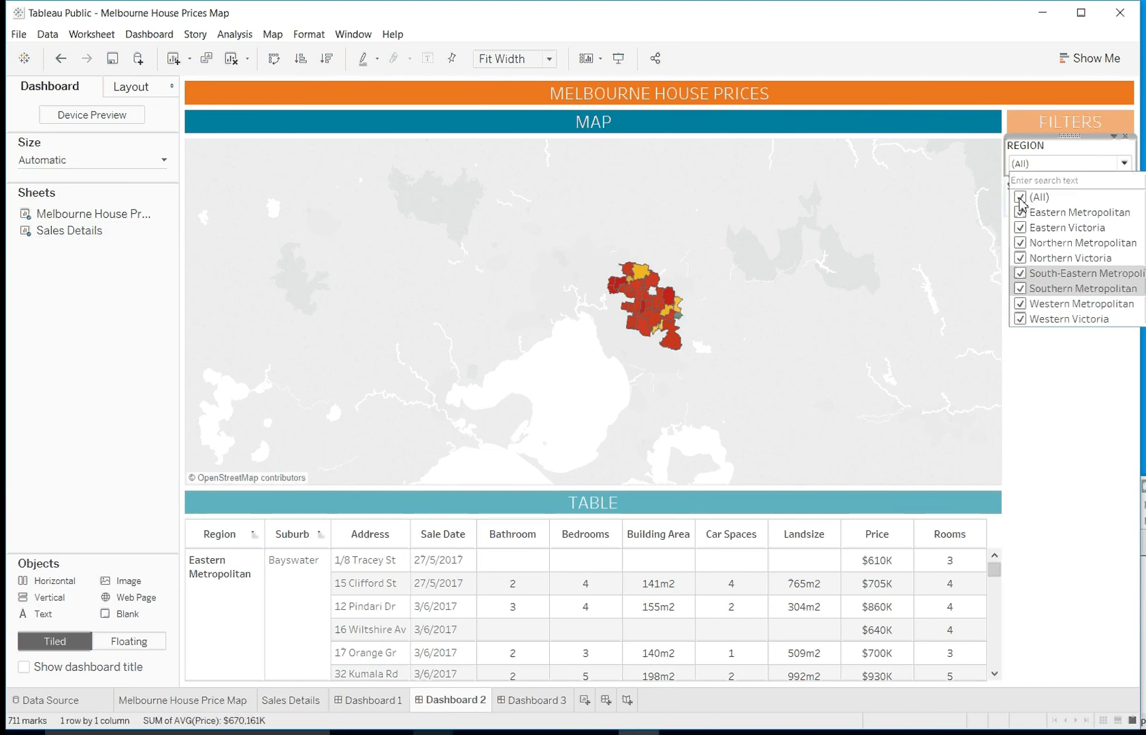
left_click(1023, 199)
left_click(1021, 197)
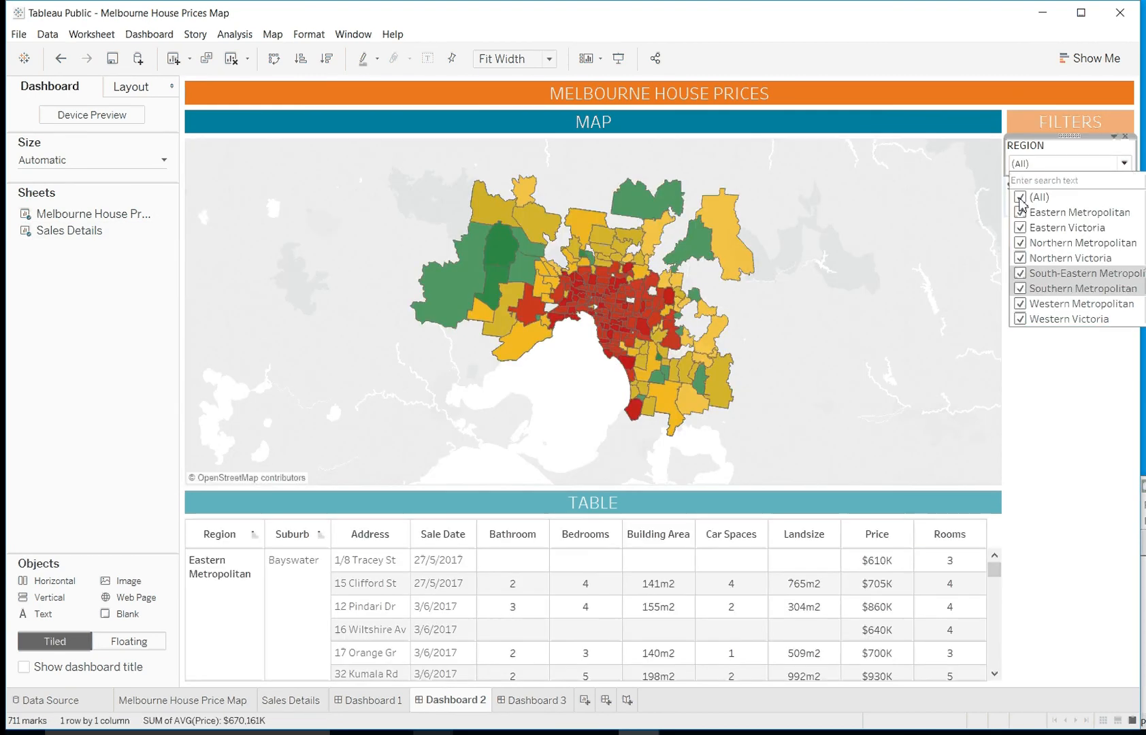
left_click(803, 276)
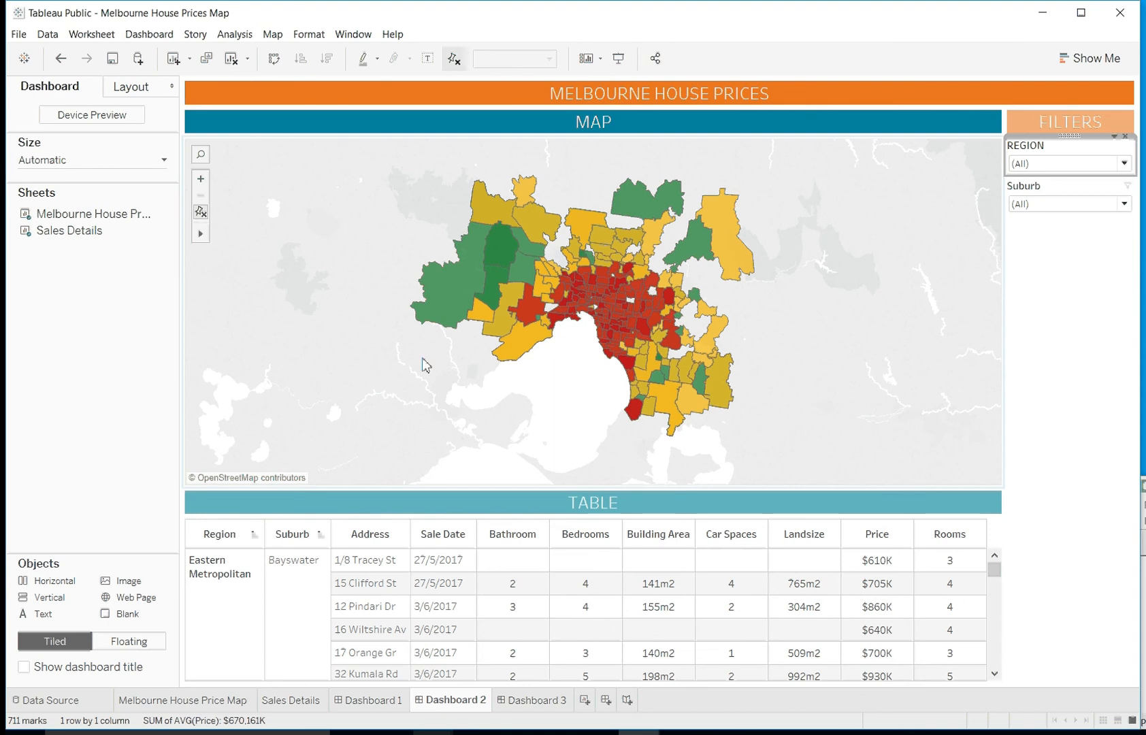
Step: Select and deselect the Western Victoria area with postcode 03340 on the map to check whether the table responds
left_click(455, 302)
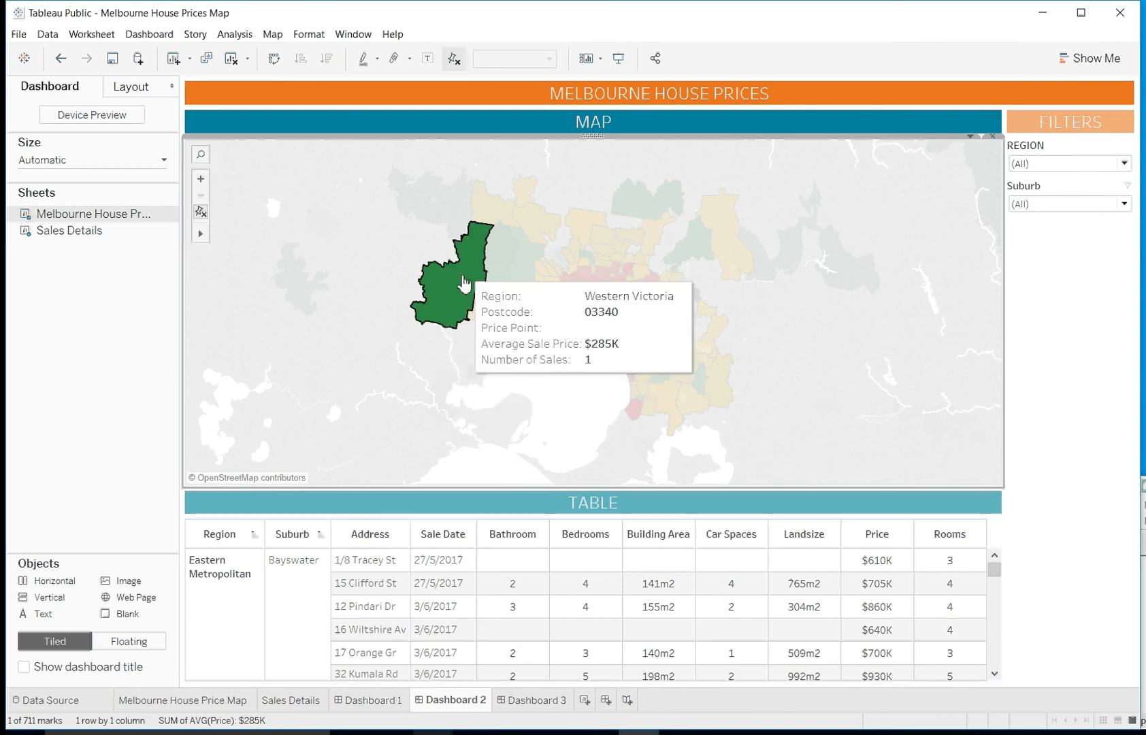
left_click(447, 320)
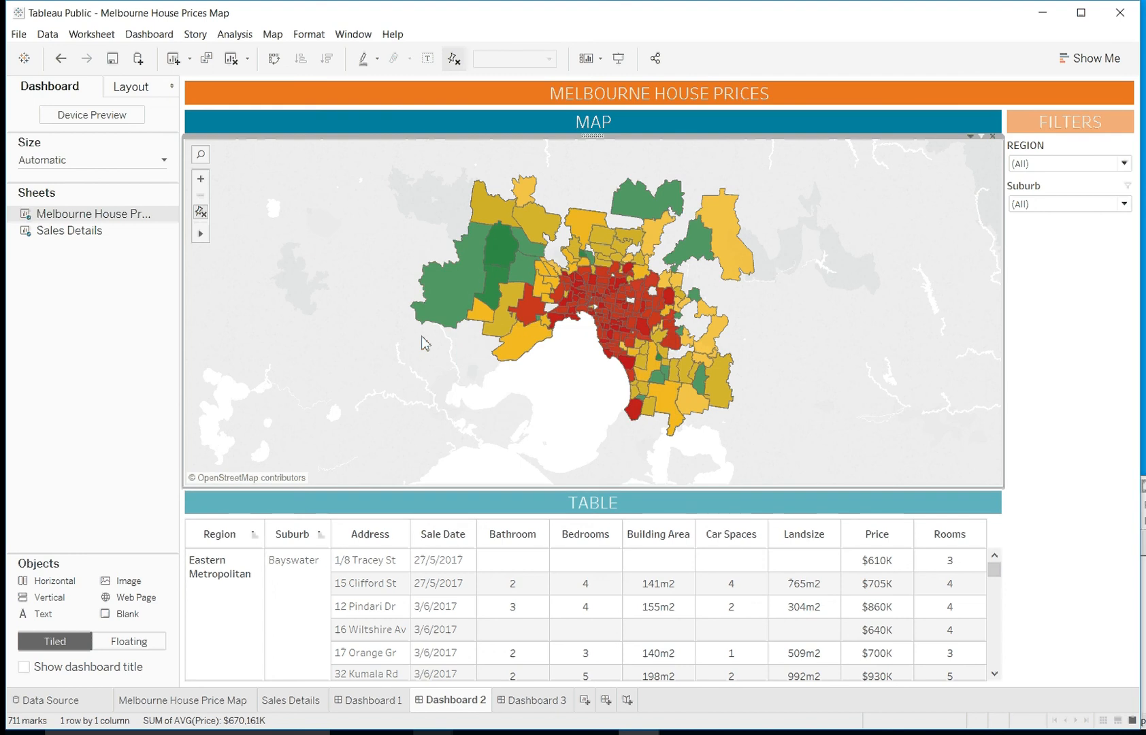
mouse_move(441, 325)
left_click(455, 317)
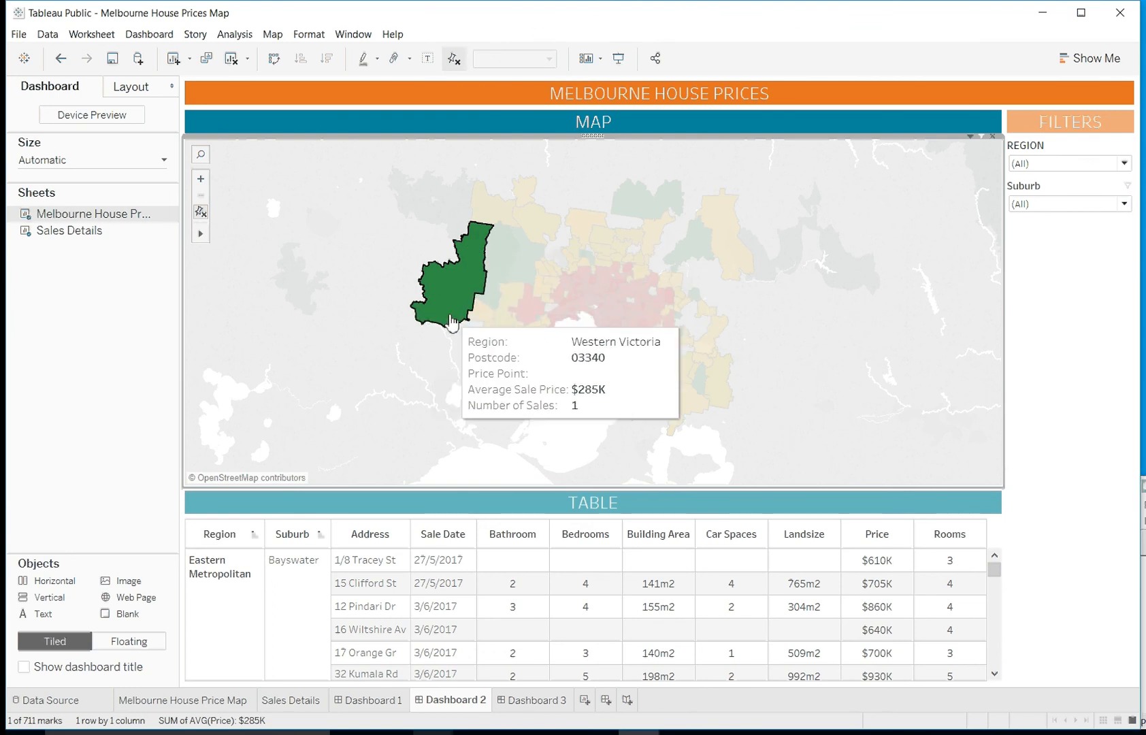
mouse_move(478, 269)
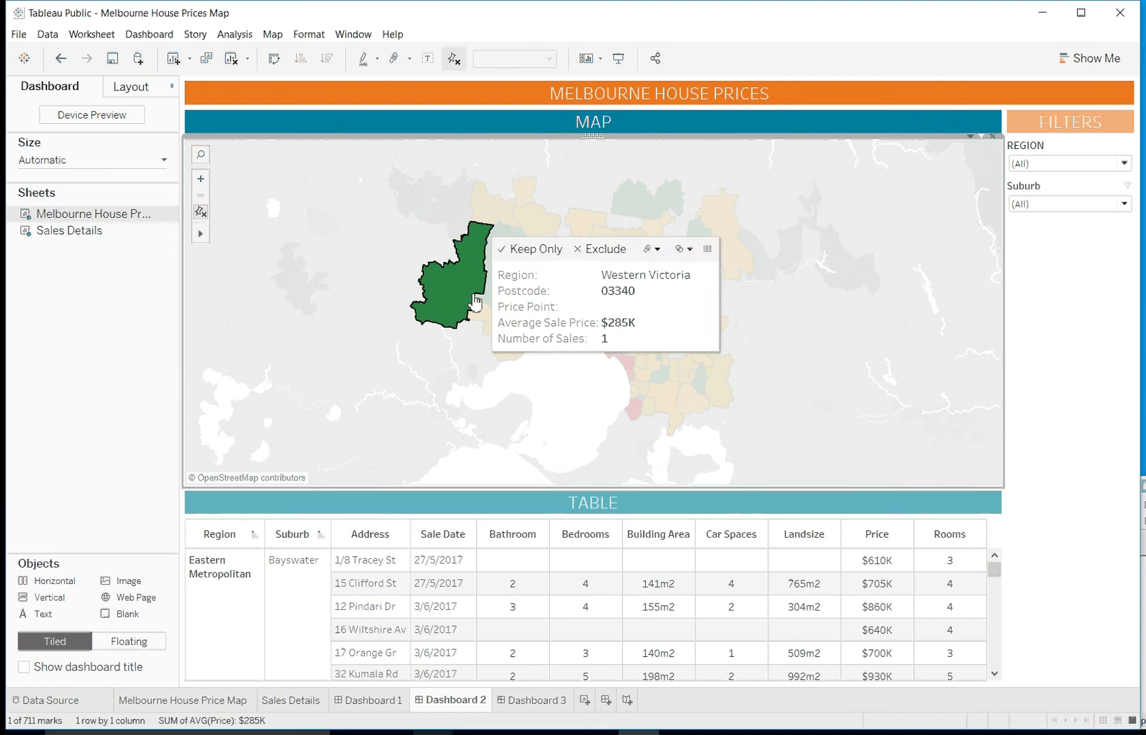
left_click(463, 317)
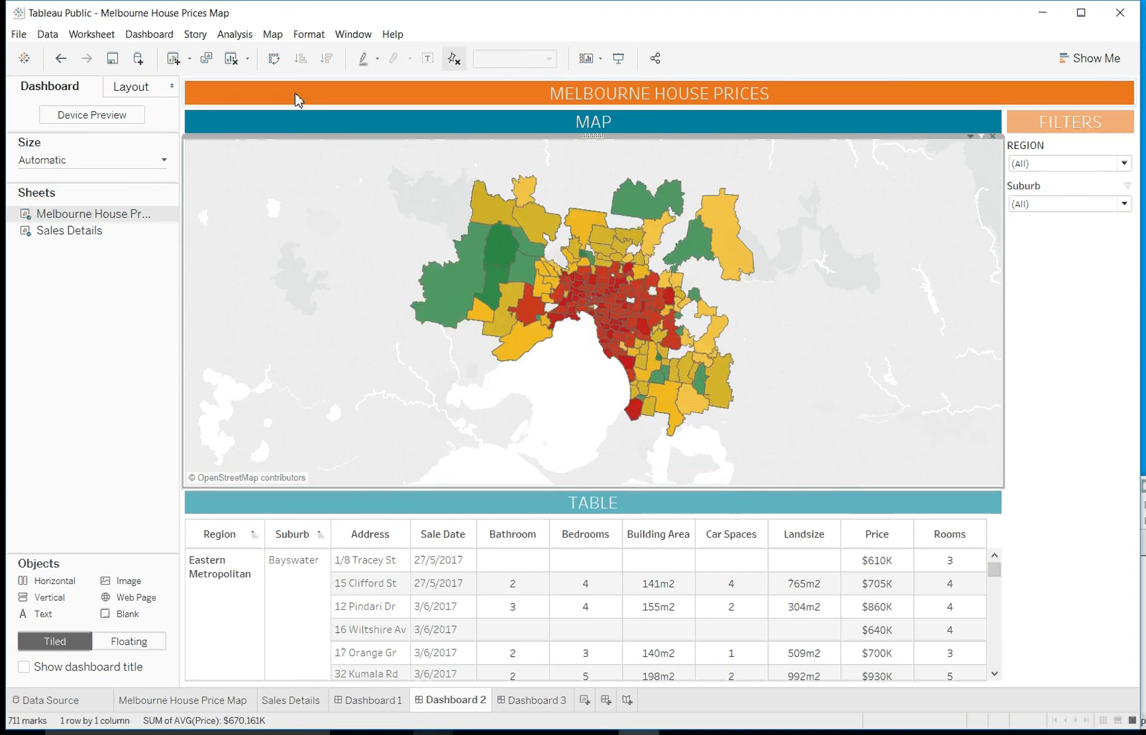
Step: Add a dashboard filter action named "Postcode Filter"
left_click(151, 34)
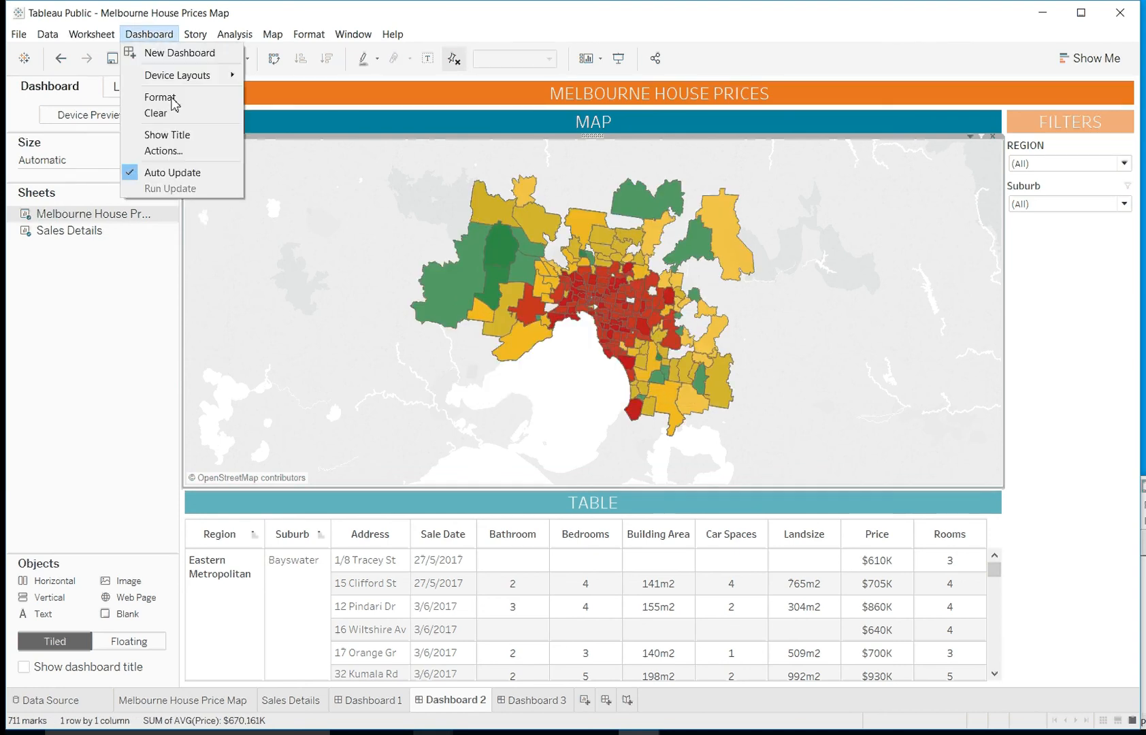
left_click(179, 151)
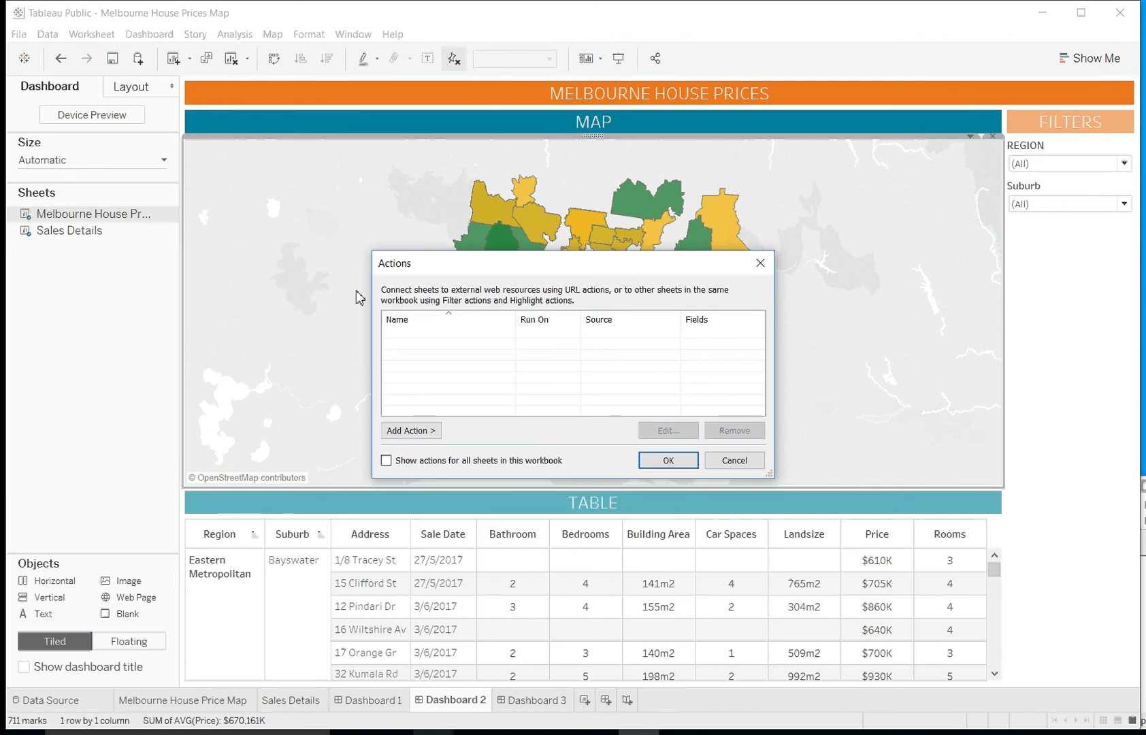
left_click(427, 432)
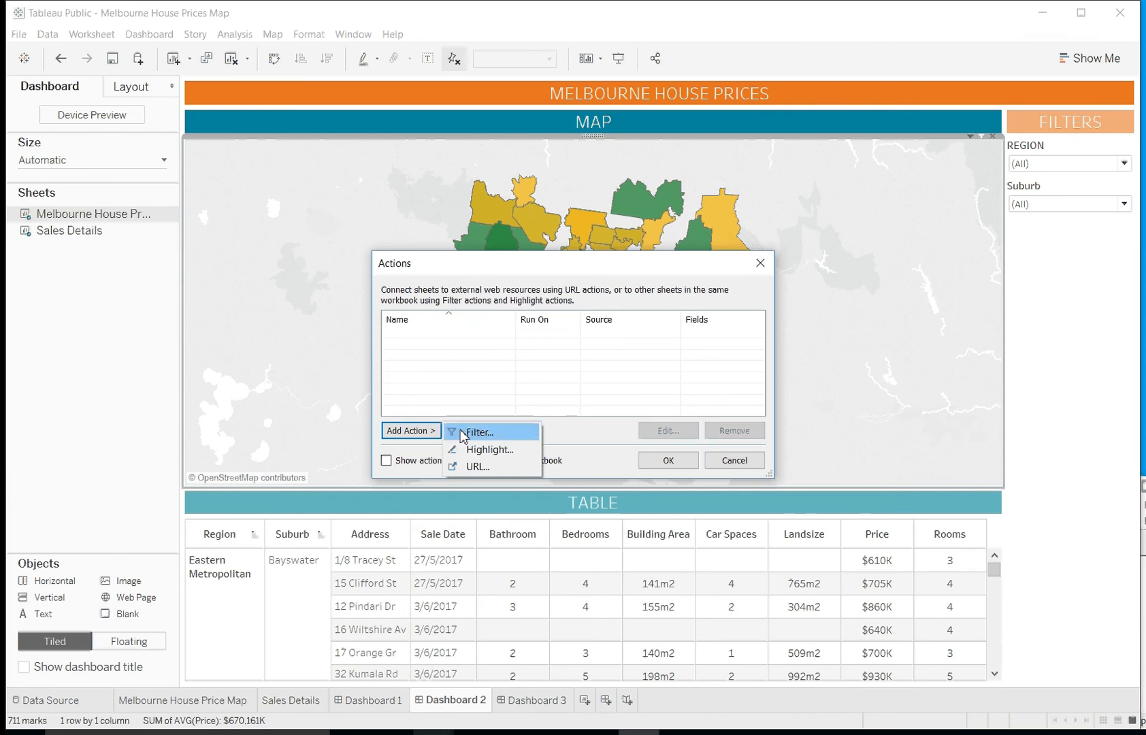
left_click(453, 431)
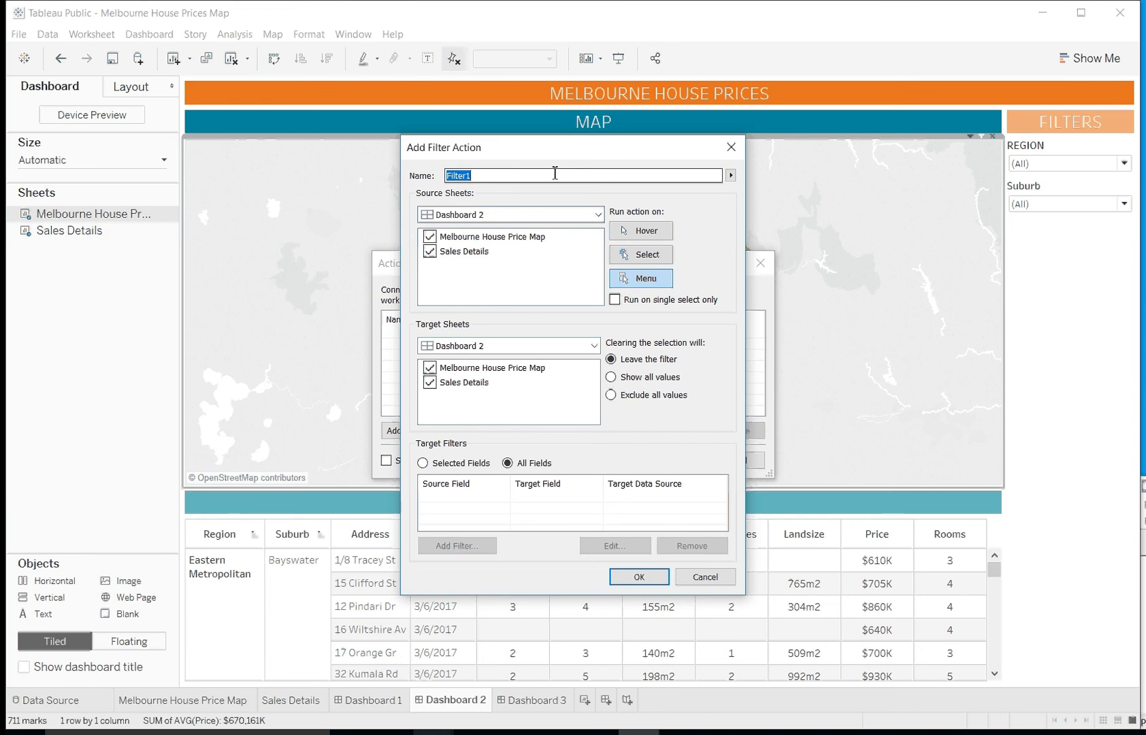
type("Post")
key("BackSpace")
type("code Filter")
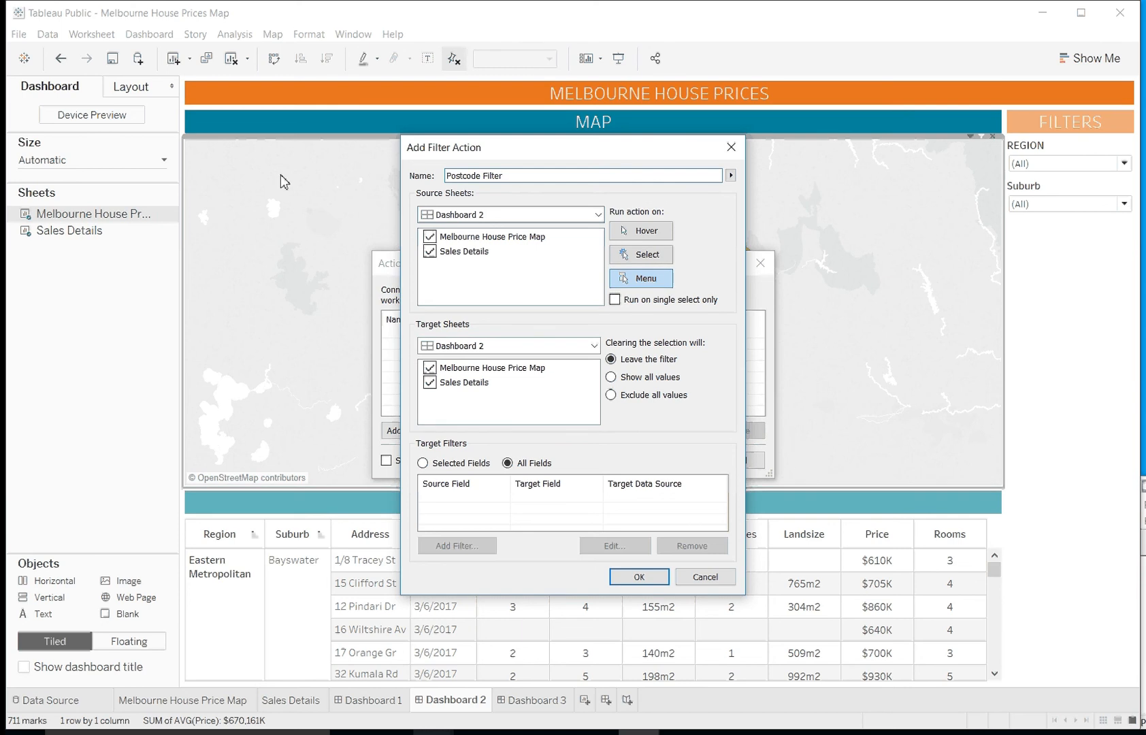
Step: Restrict the action's source sheets to Melbourne House Price Map and make it run only on Select
left_click(428, 251)
left_click(629, 257)
left_click(639, 231)
left_click(627, 259)
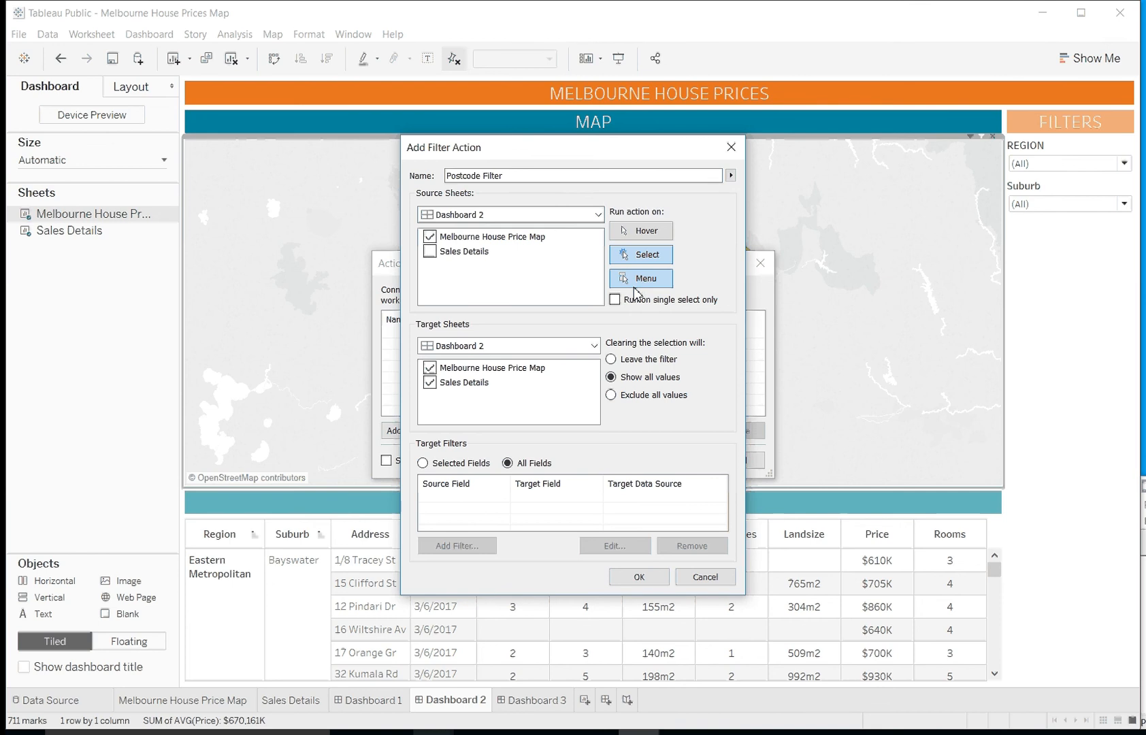
left_click(650, 257)
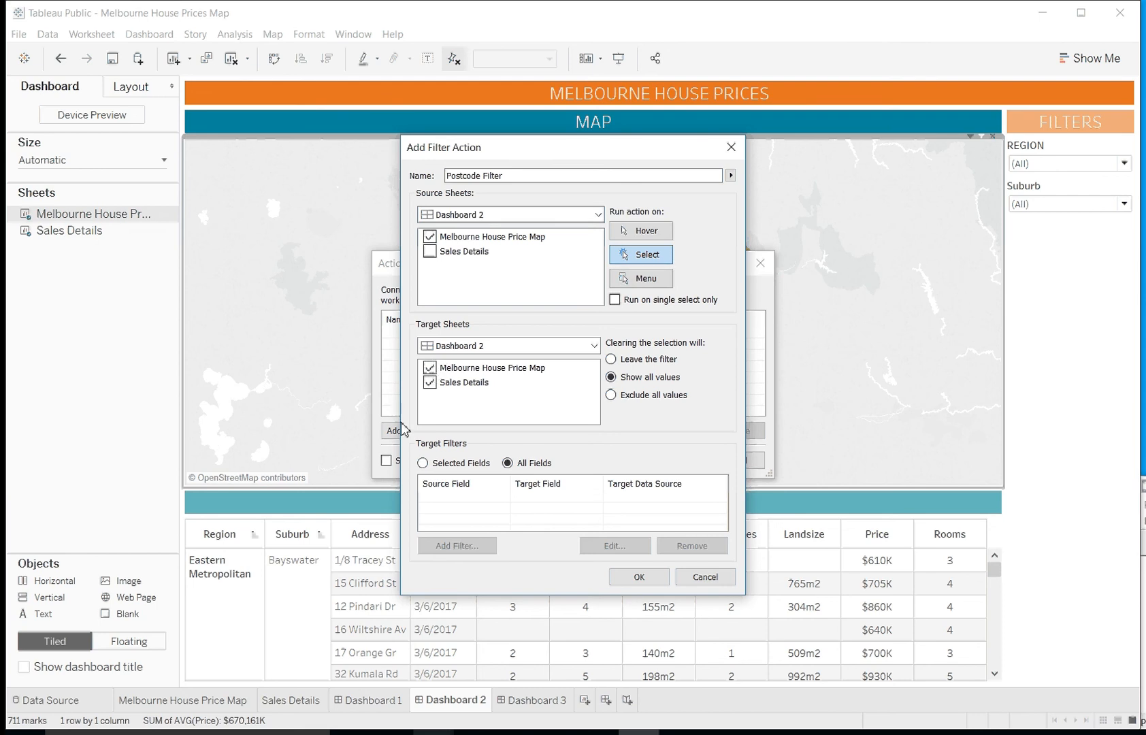
Step: Target only the Sales Details sheet, set clearing the selection to Show all values, and save the filter action
left_click(429, 368)
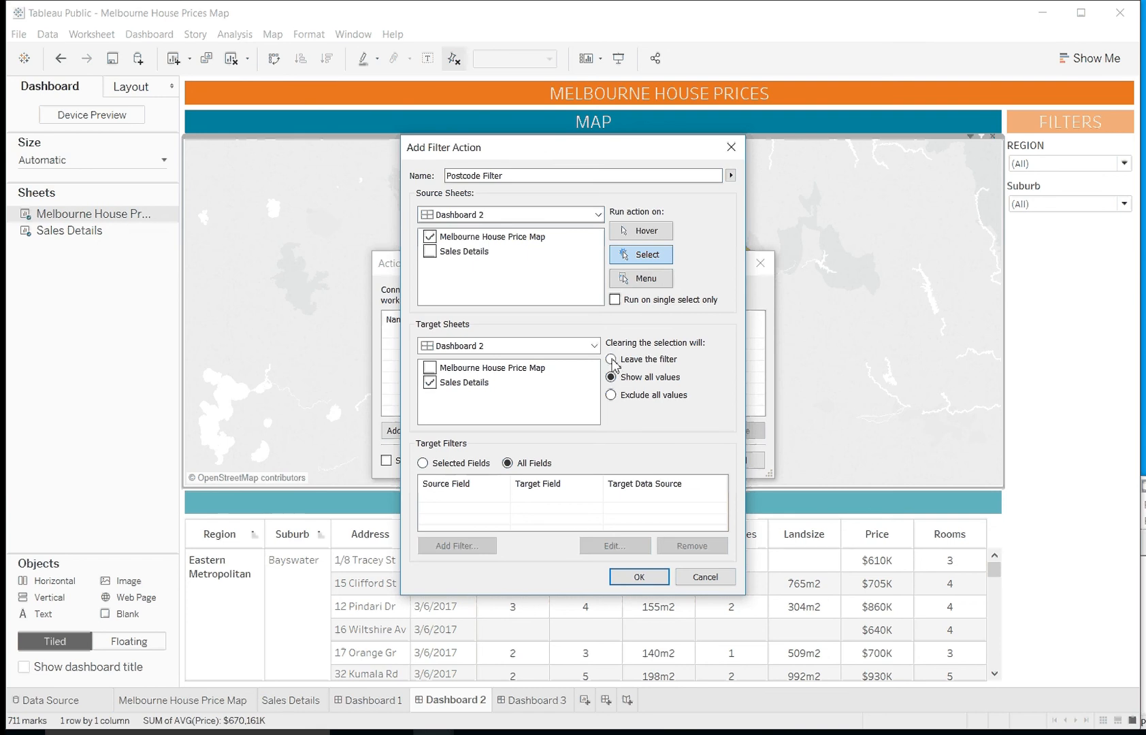
left_click(611, 396)
left_click(611, 378)
left_click(639, 577)
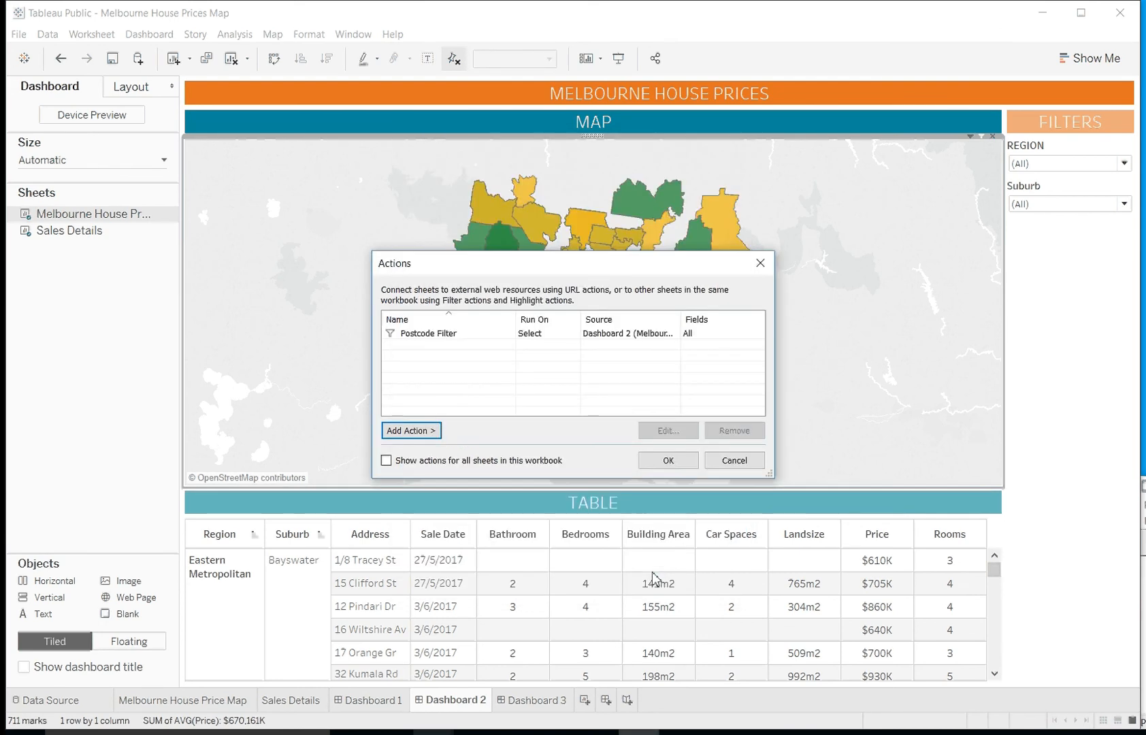
left_click(669, 463)
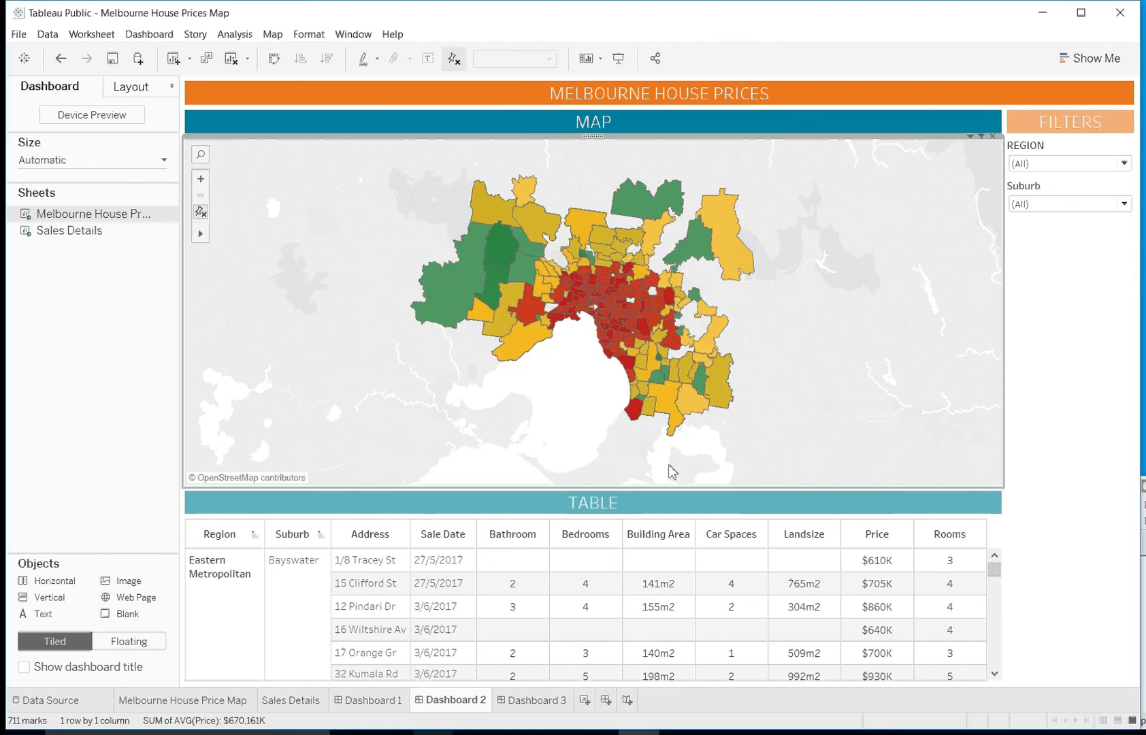
Step: Test the Postcode Filter action by selecting and deselecting the Western Victoria postcode 03340 area on the map
left_click(453, 323)
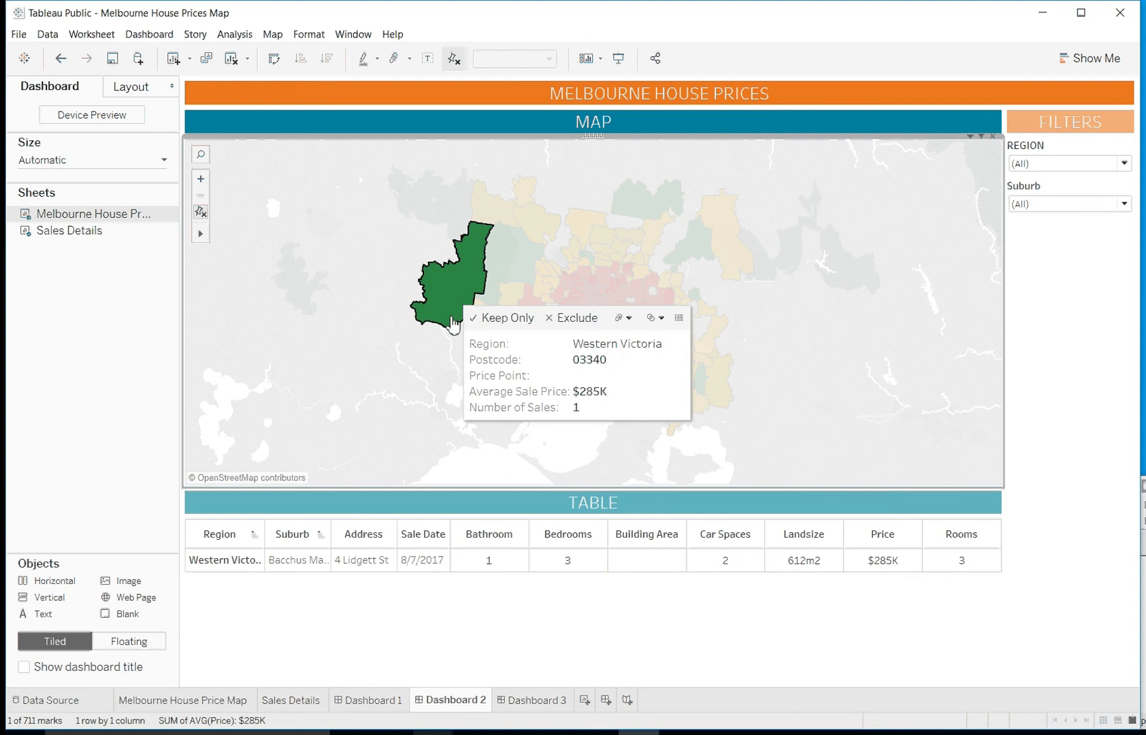
left_click(453, 323)
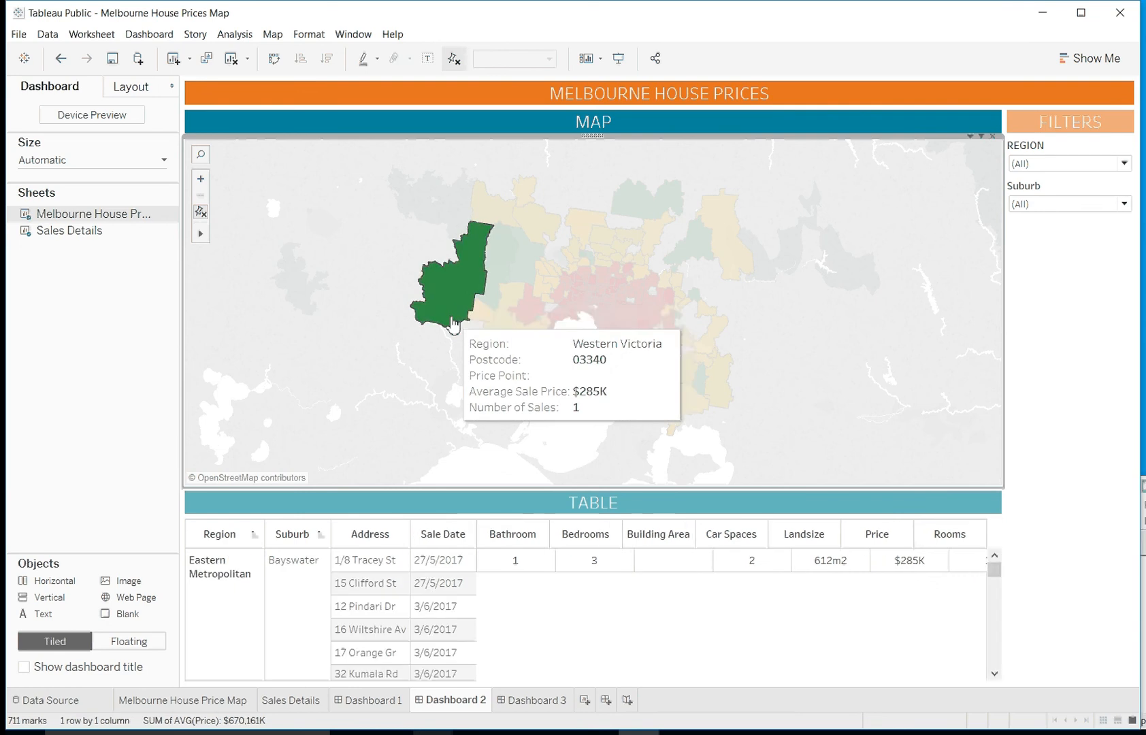
Step: Test the Postcode Filter on the Western Victoria 03340 area and the yellow postcode area on the bay's western shore, clearing each selection
left_click(453, 323)
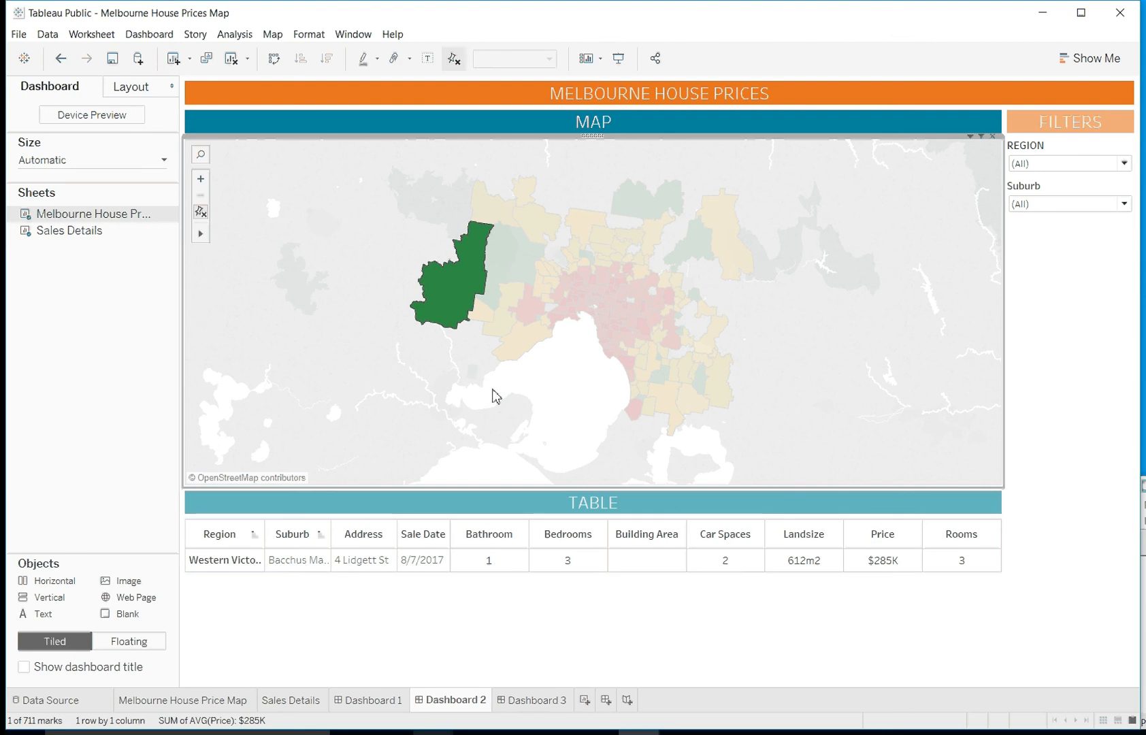
mouse_move(446, 294)
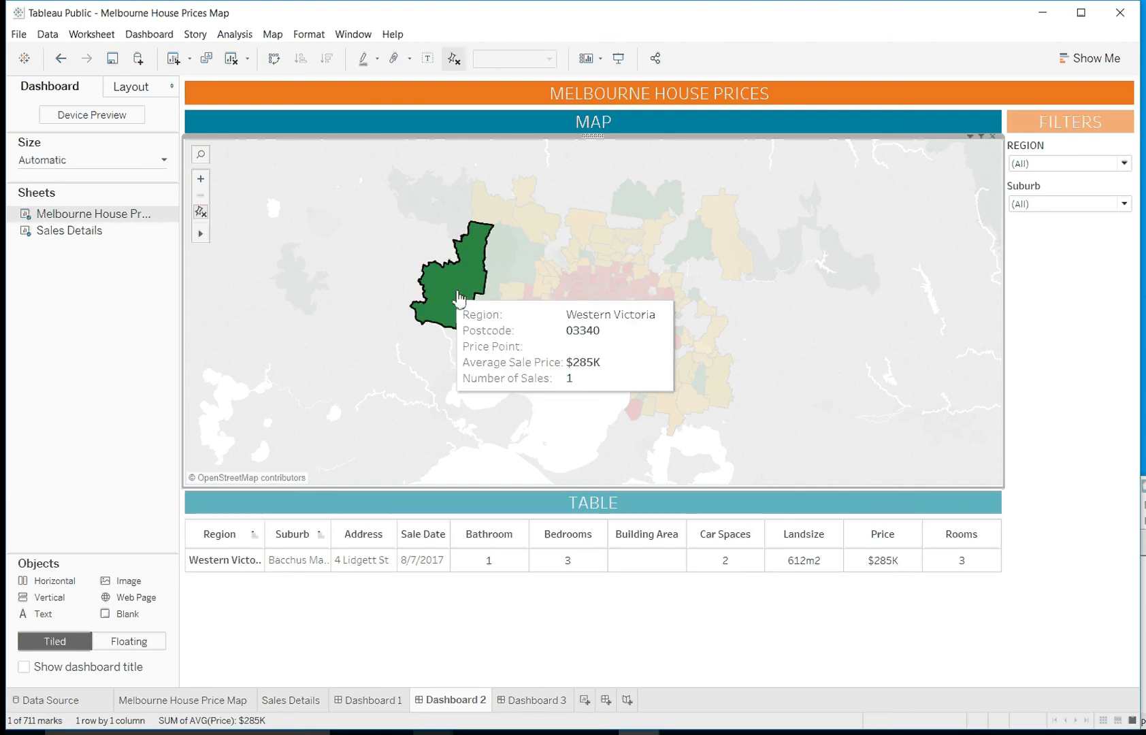
left_click(481, 297)
mouse_move(513, 319)
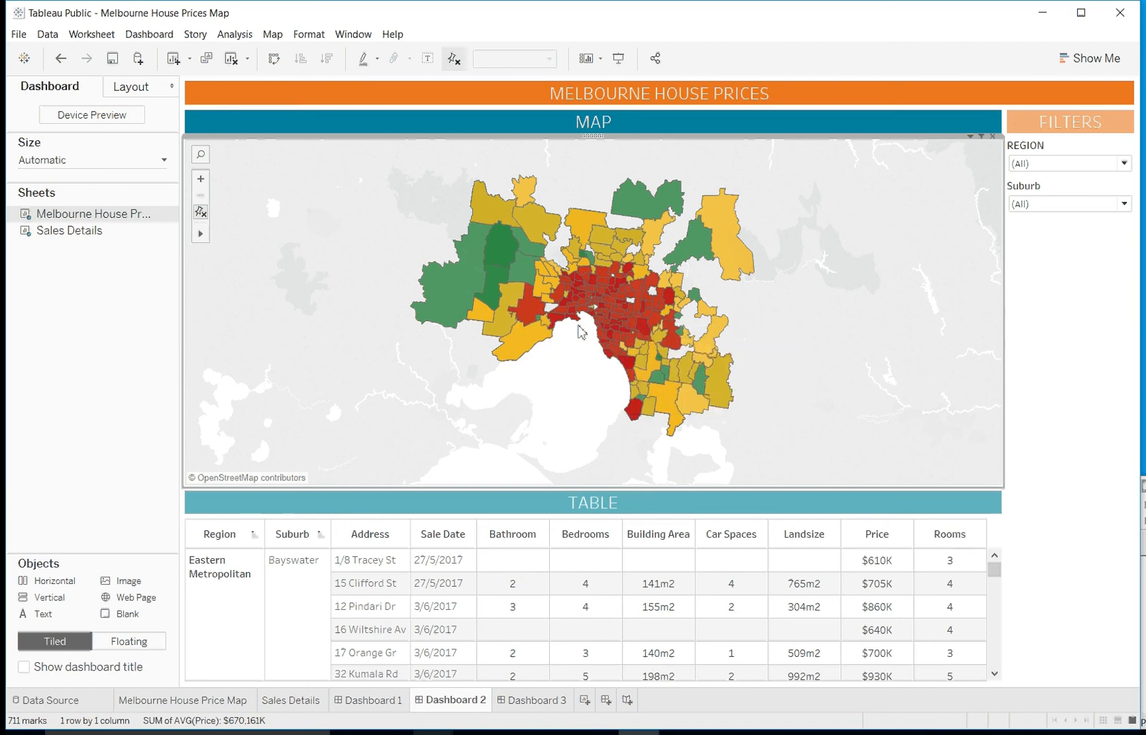
left_click(523, 365)
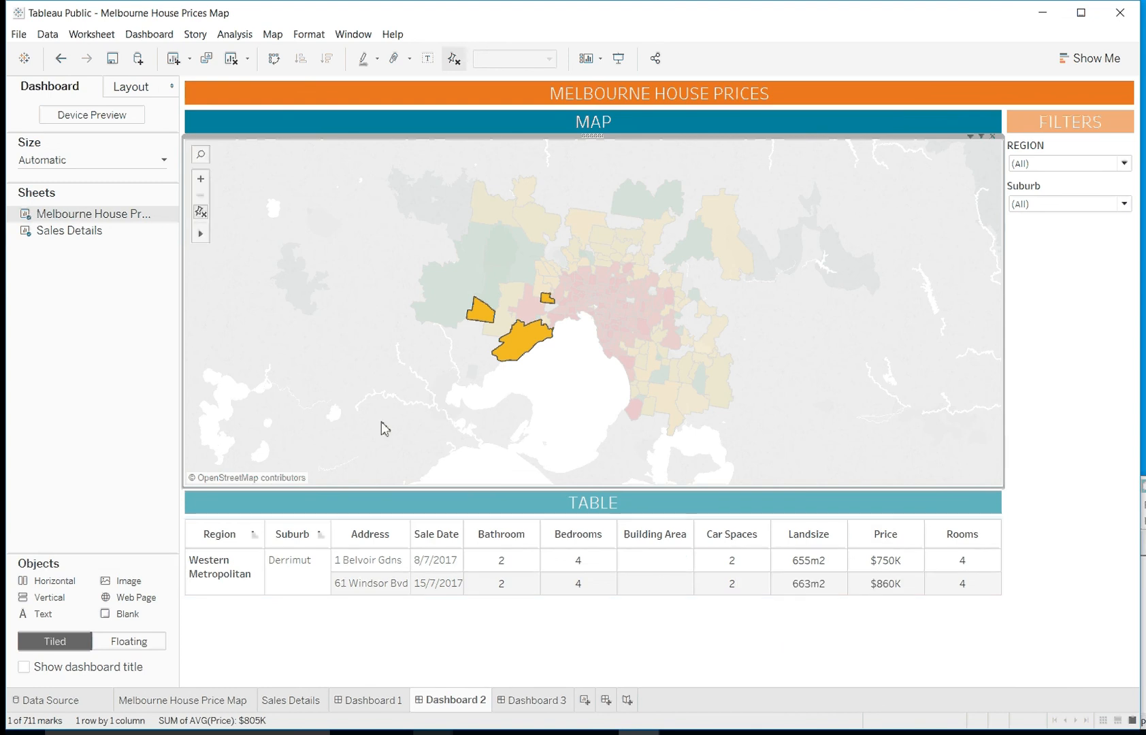
left_click(483, 320)
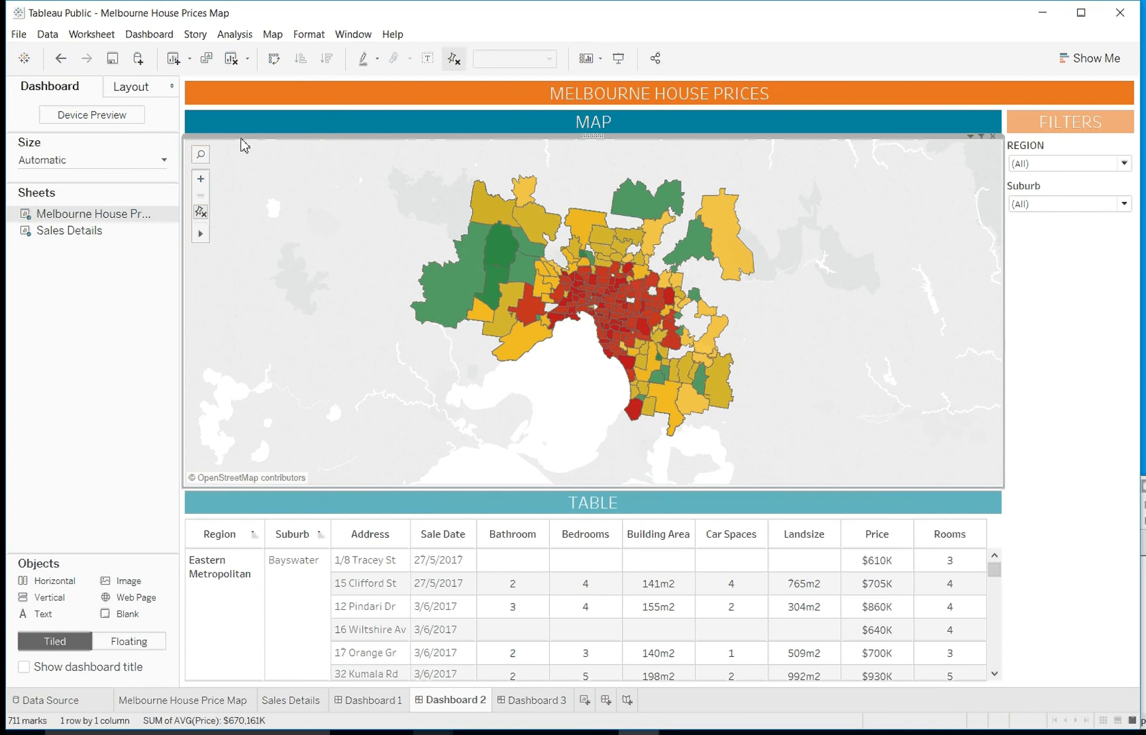
Step: Edit the Postcode Filter dashboard action to run on Menu and save the change
left_click(145, 37)
left_click(163, 150)
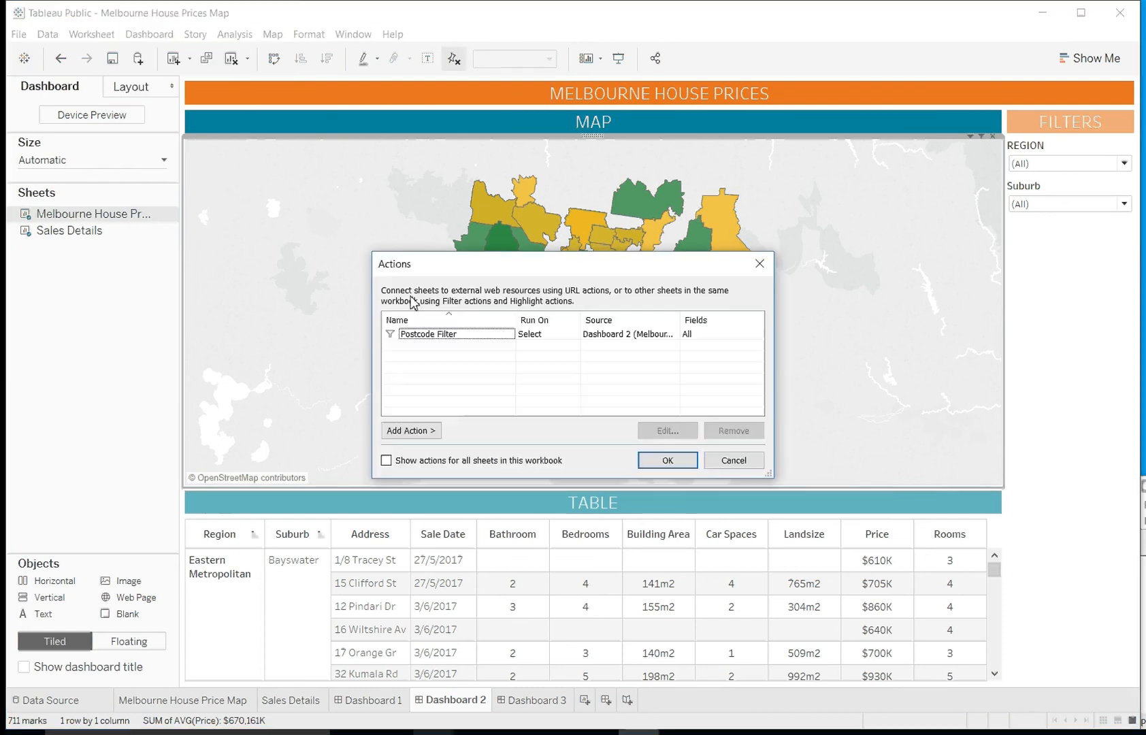
left_click(449, 333)
key("Return")
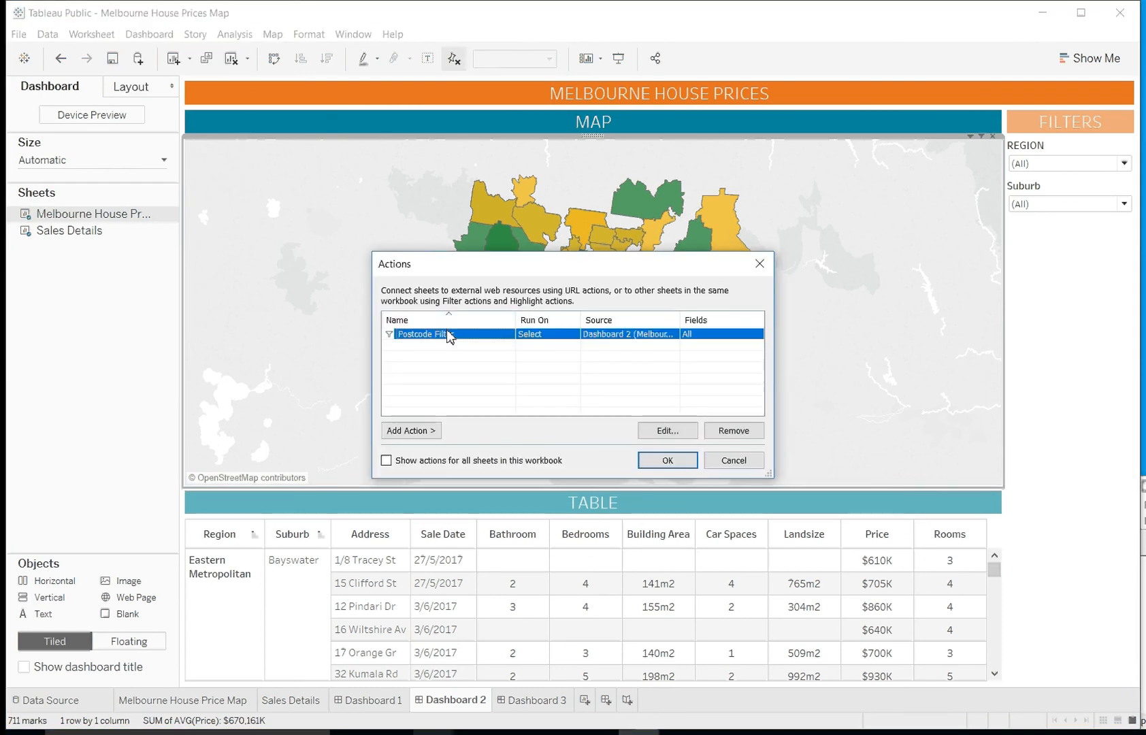
left_click(660, 430)
left_click(643, 278)
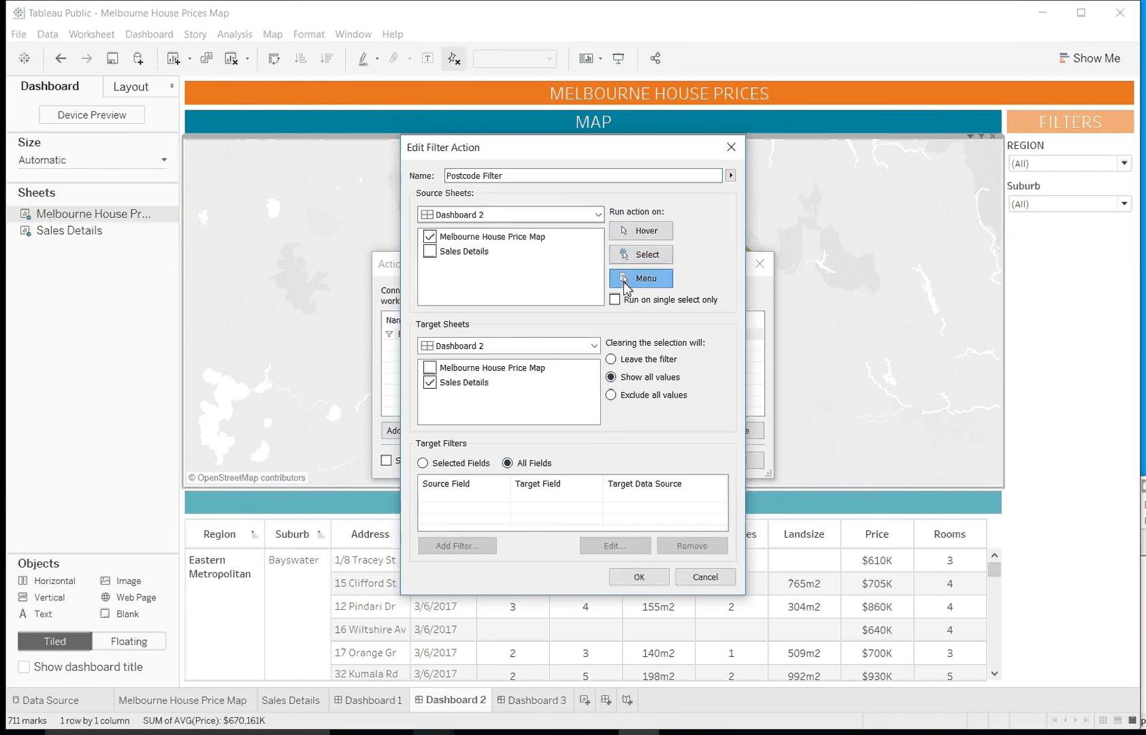
left_click(646, 576)
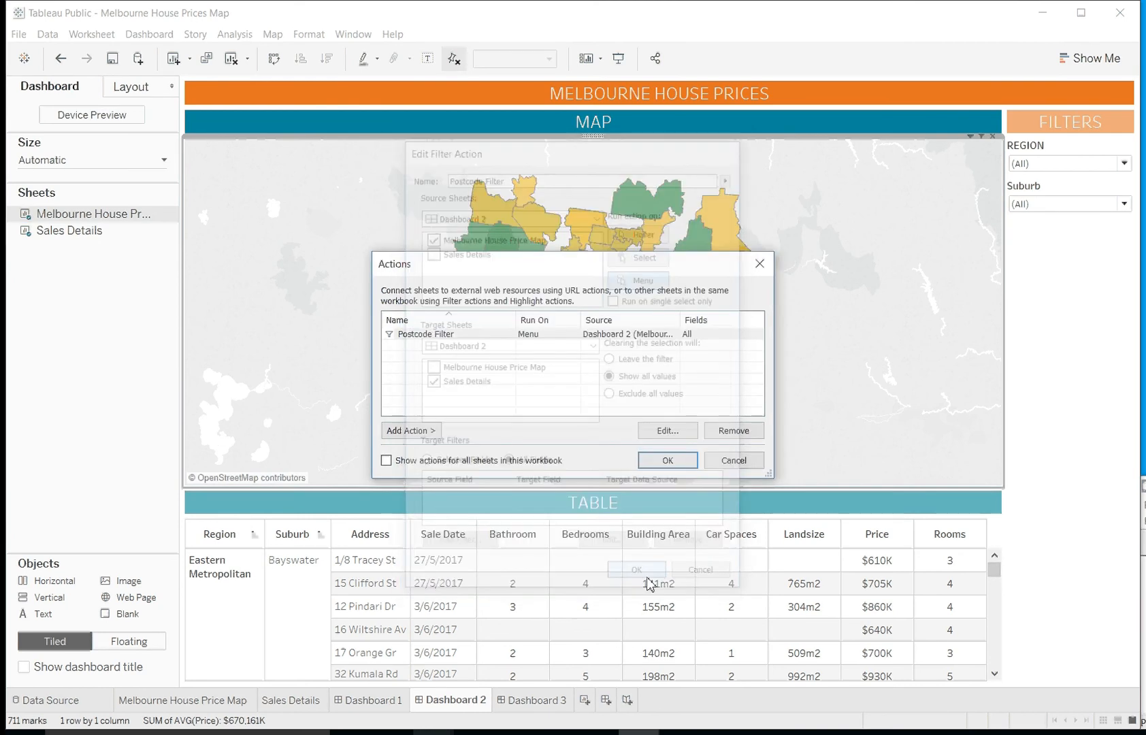
left_click(667, 461)
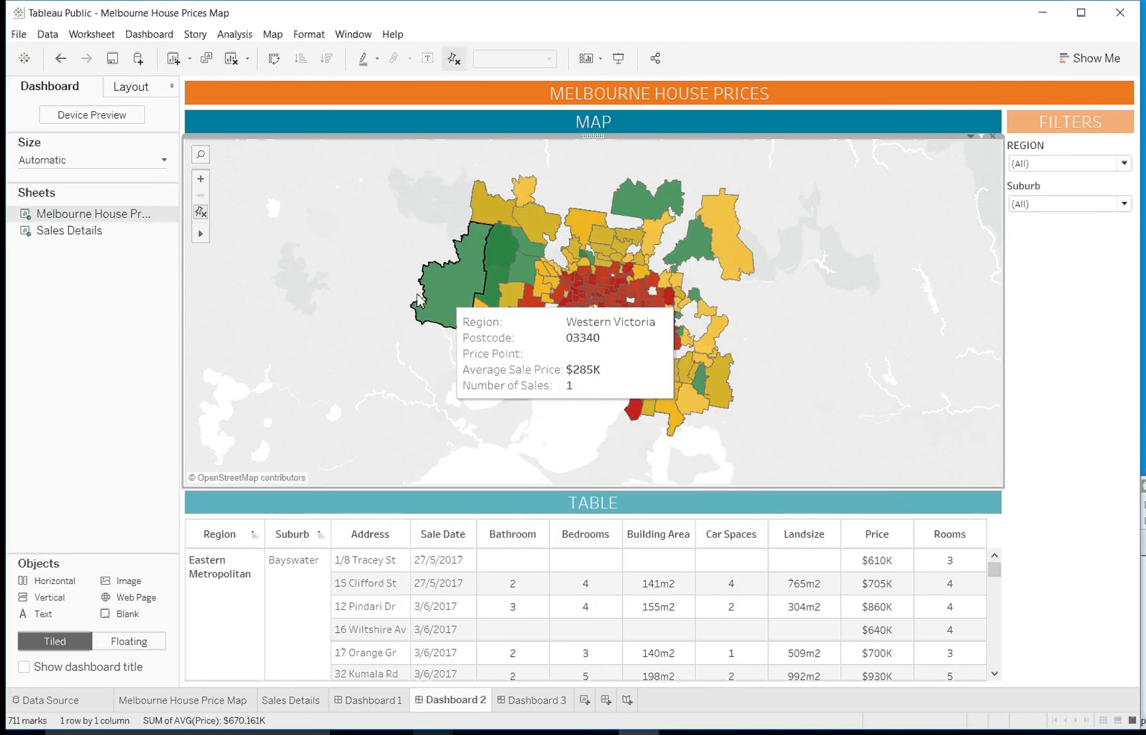
Step: Test the menu-driven Postcode Filter from the Western Victoria 03340 area's tooltip, and clear the map selection
left_click(453, 305)
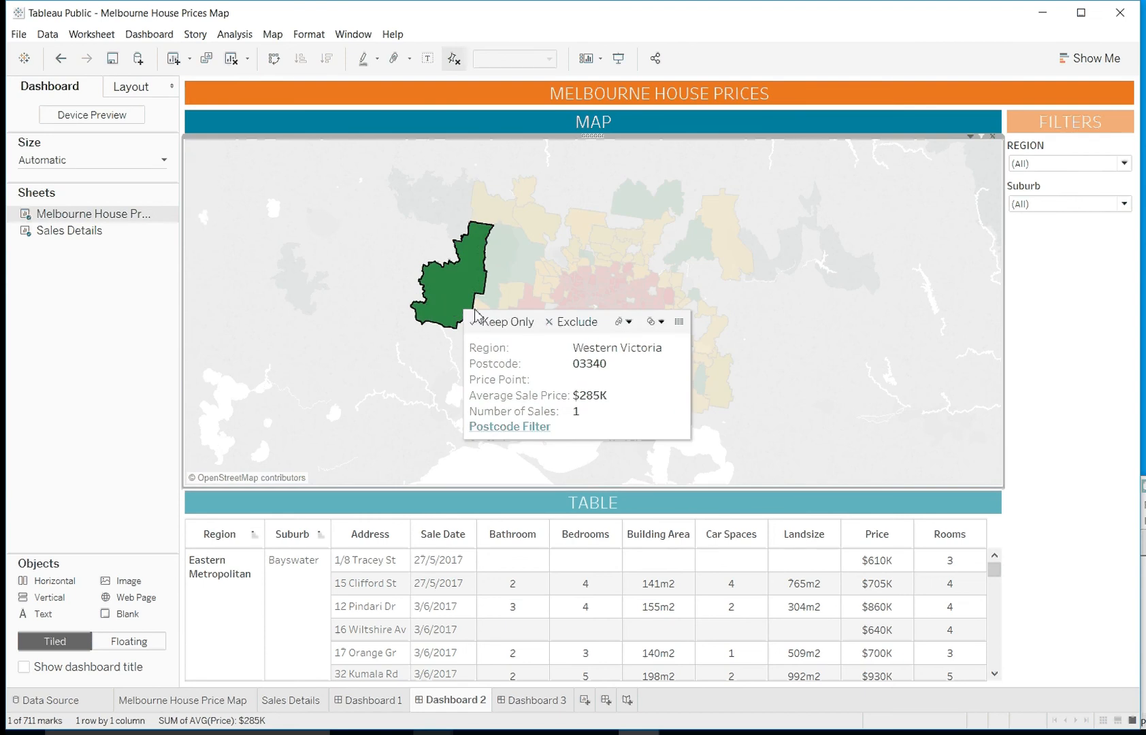
left_click(512, 428)
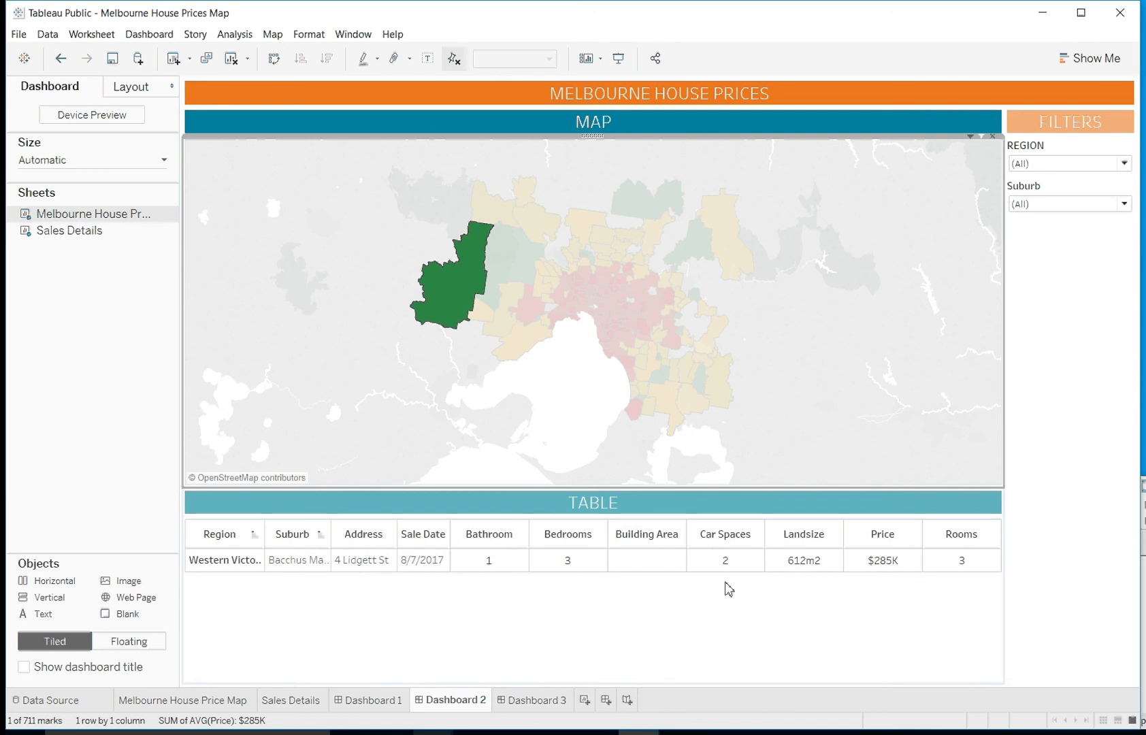
left_click(461, 327)
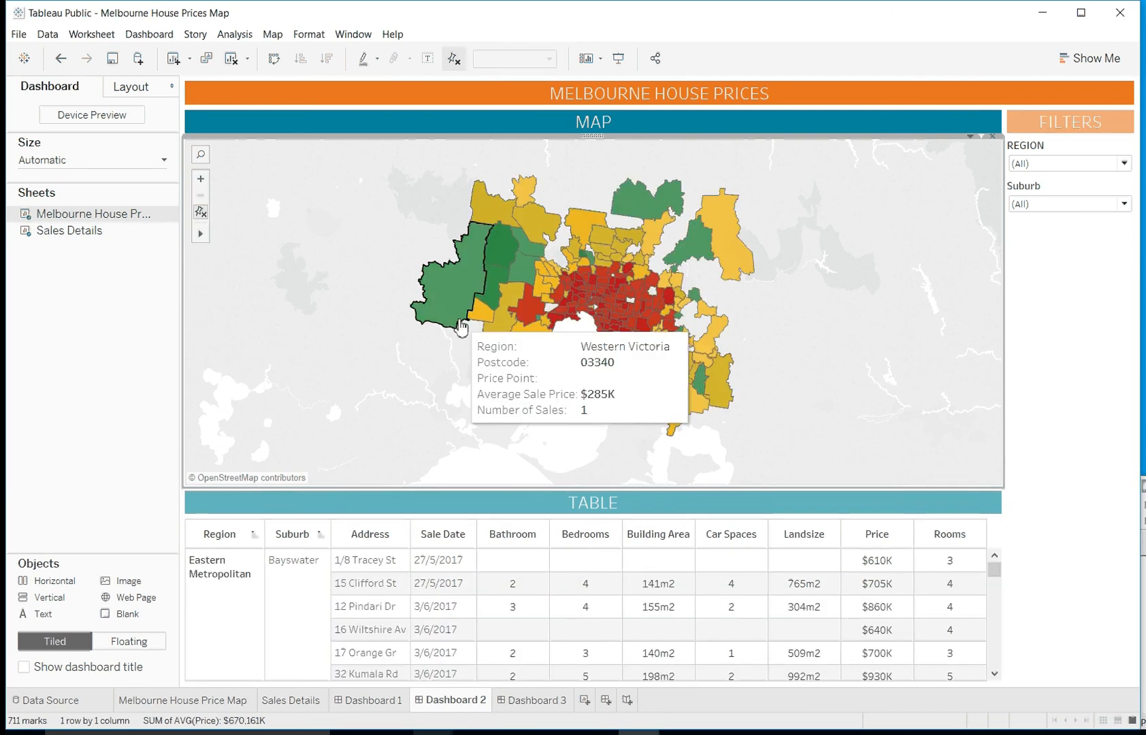
Step: Examine the dashboard's actions and the action types available to add, without adding one
left_click(149, 34)
left_click(176, 158)
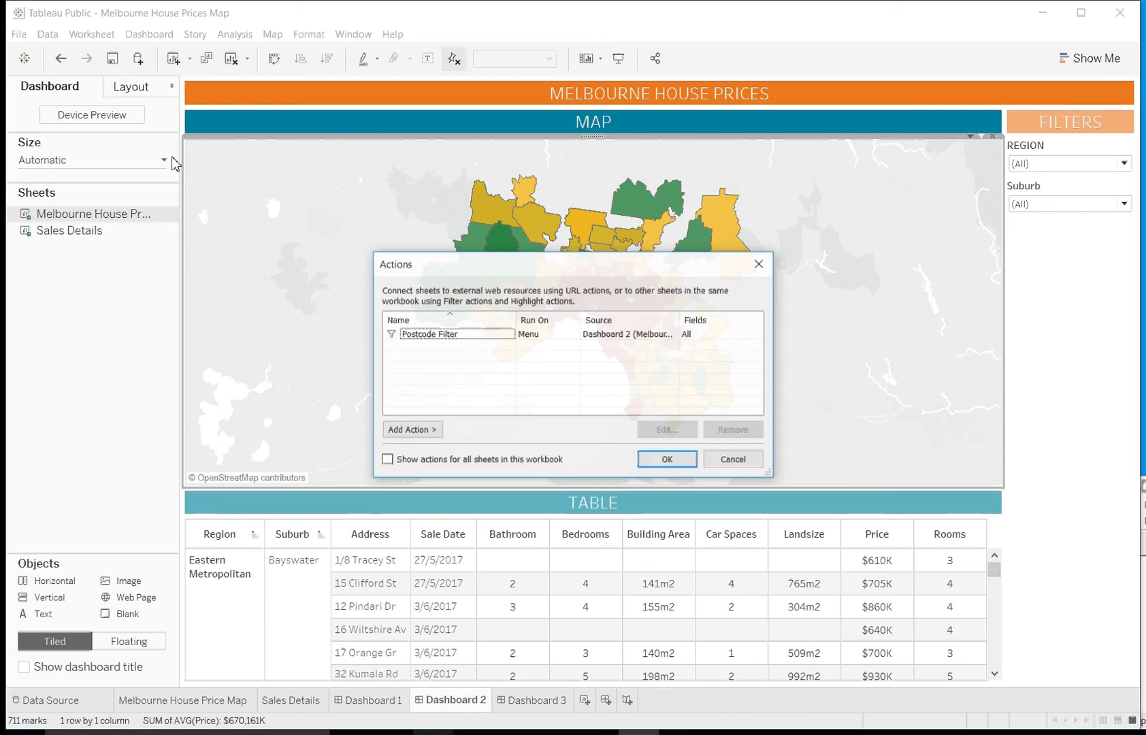
left_click(433, 429)
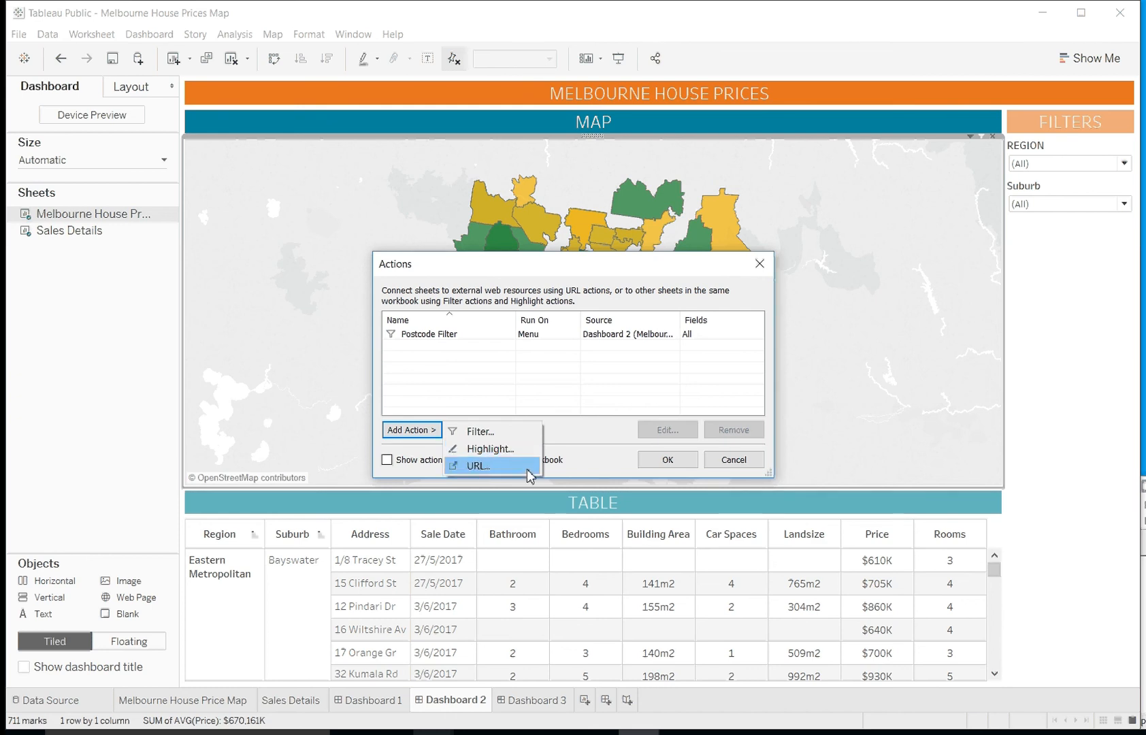
left_click(602, 472)
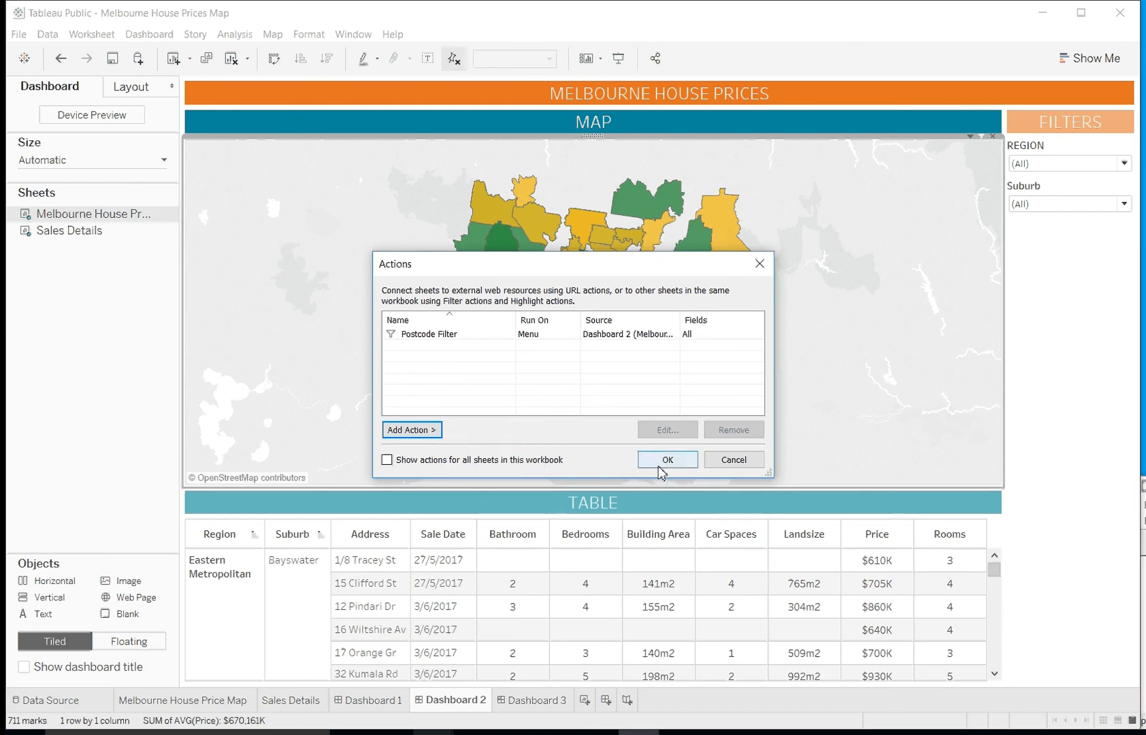